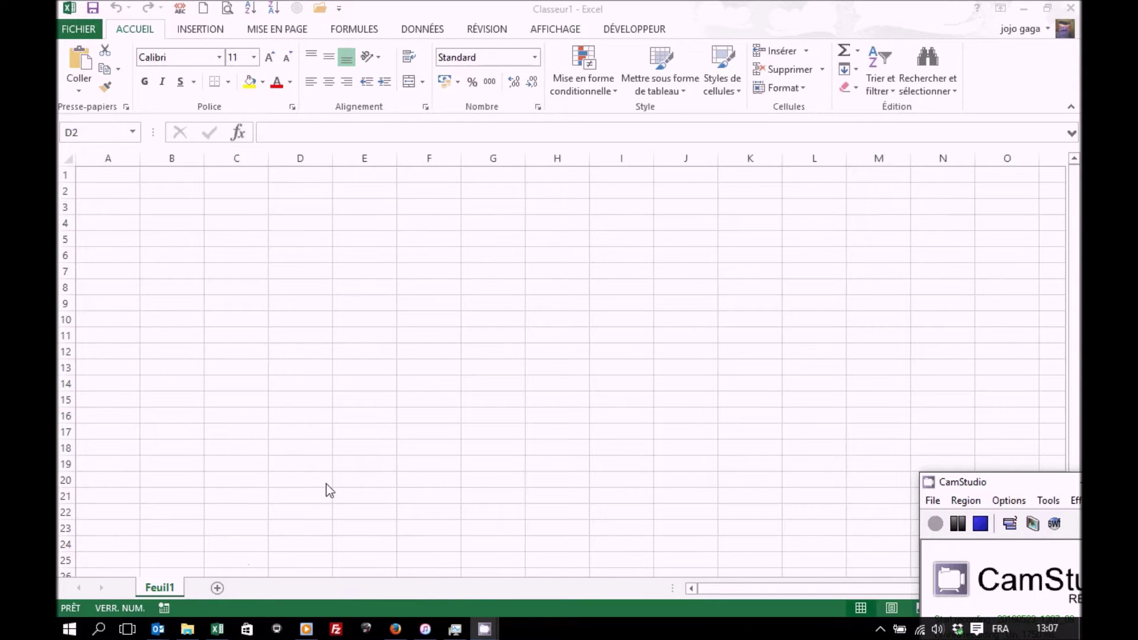
Step: Bring up the Tutos folder with Orders.xls, Orders.xlsx and OrdMensuel.txt in File Explorer
click(188, 630)
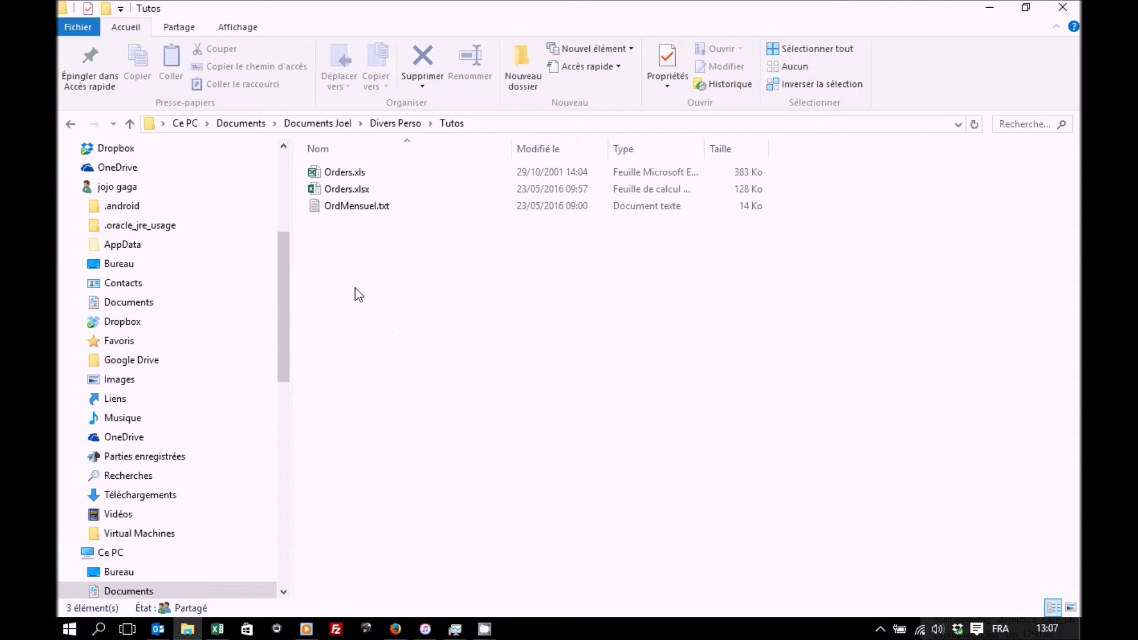
Step: Open Orders.xlsx in Excel and select the first date in A2
click(358, 192)
double_click(359, 192)
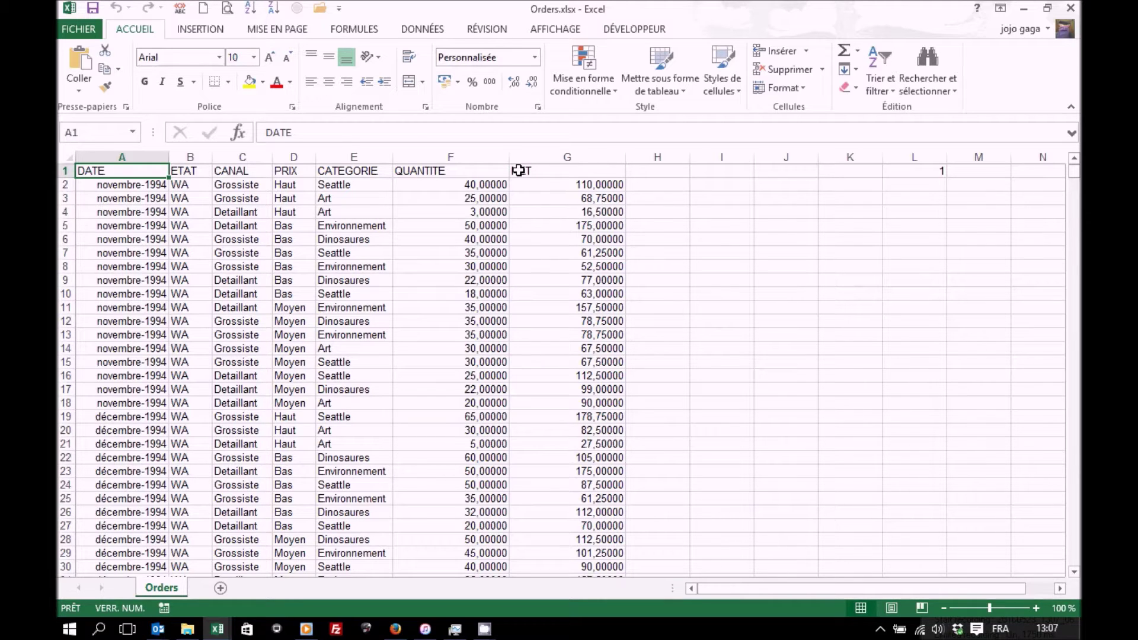
click(137, 184)
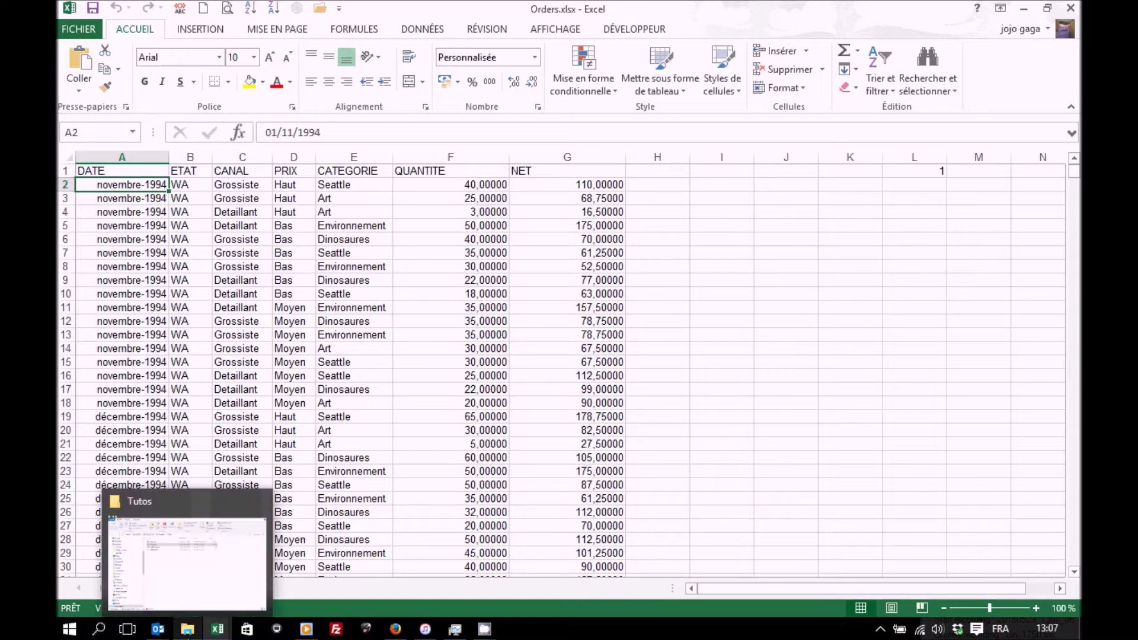
Step: Open the OrdMensuel.txt report in Notepad from the Tutos folder
click(188, 629)
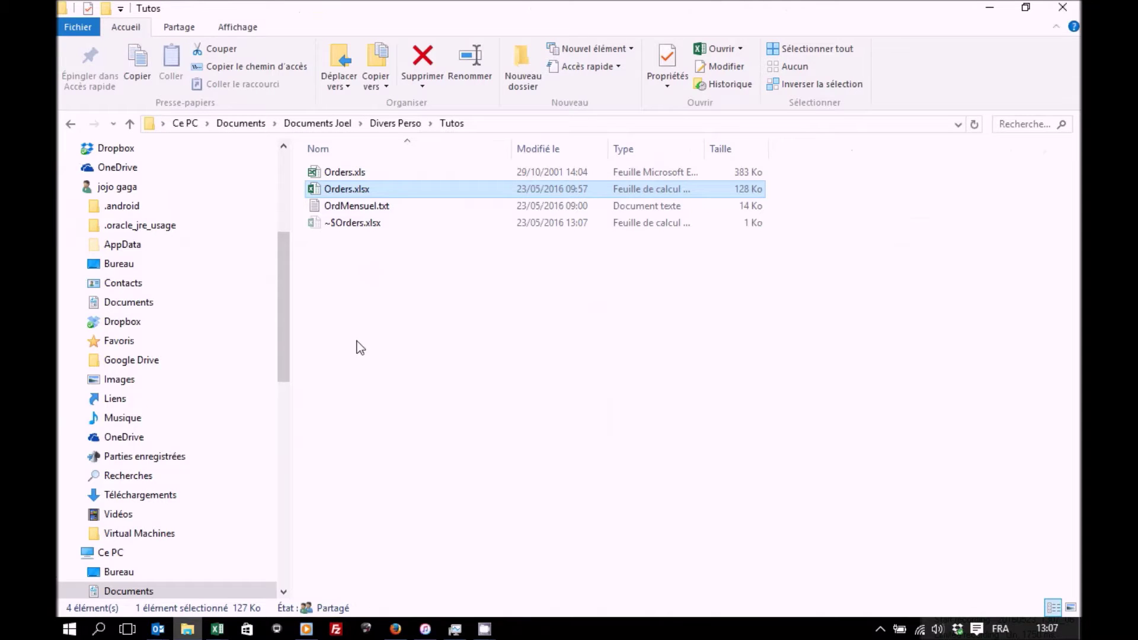
click(370, 207)
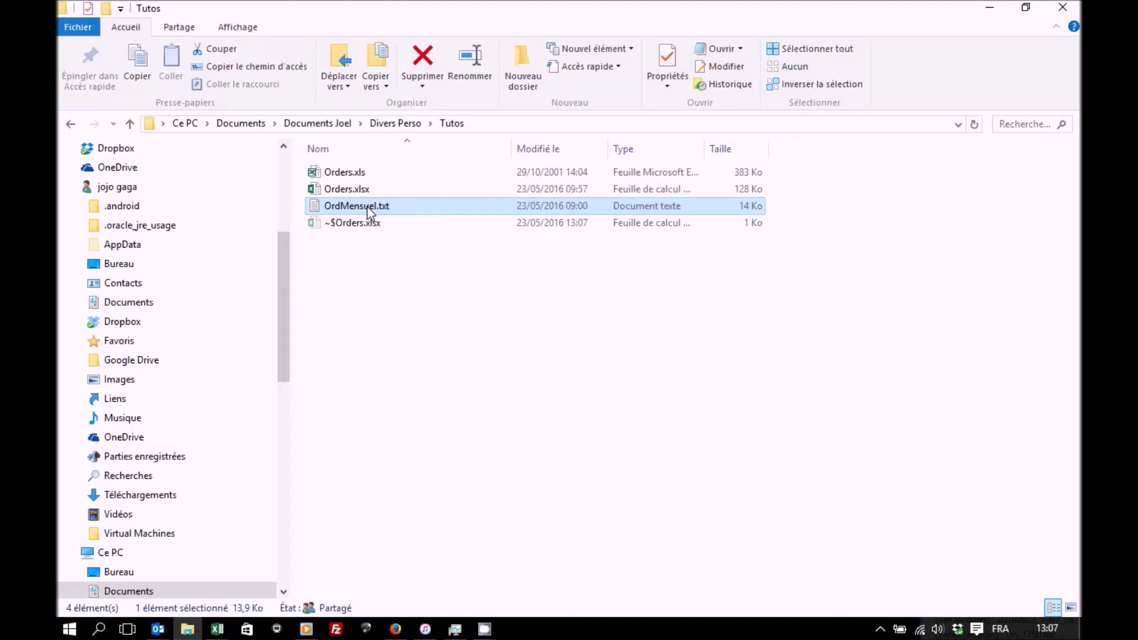
double_click(367, 207)
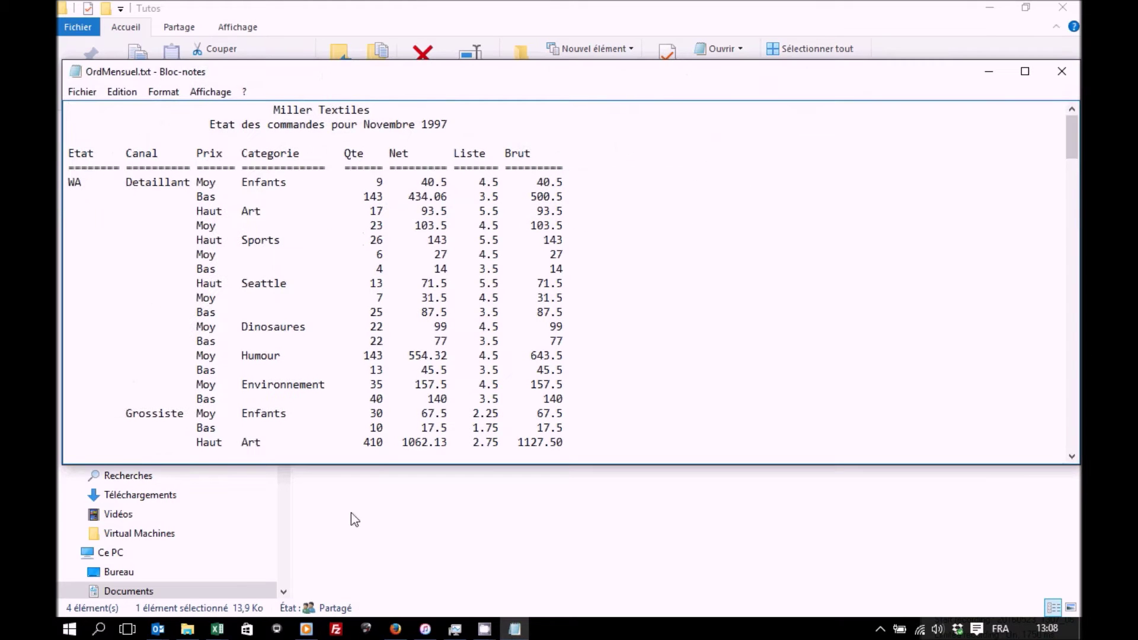
Step: Bring Orders.xlsx to the front, then place the Notepad report beside it
click(217, 628)
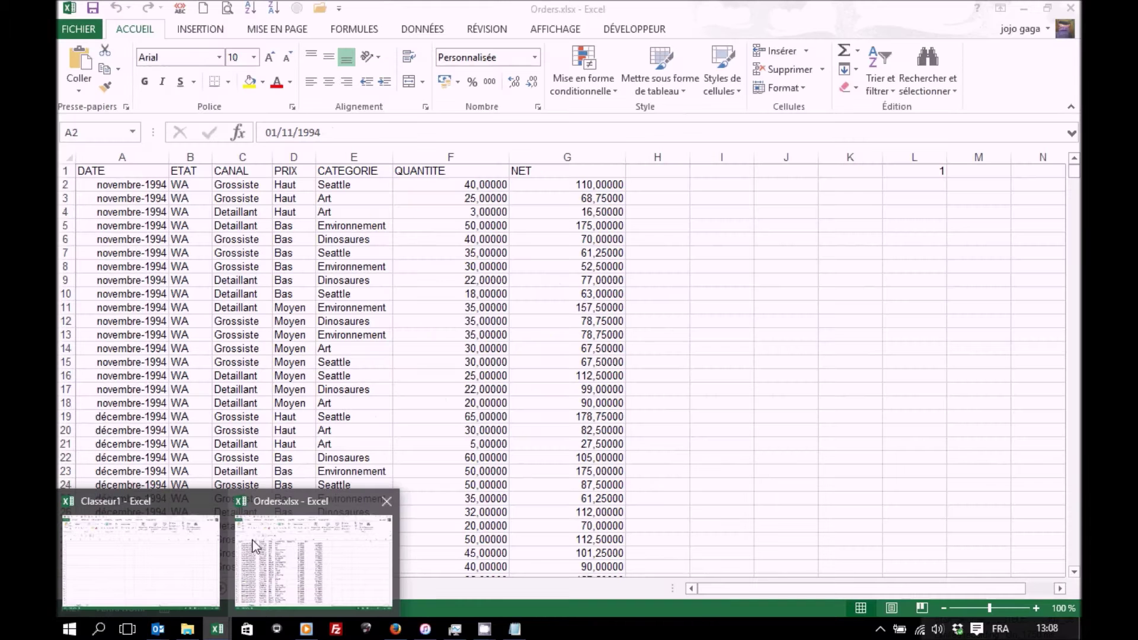
click(261, 538)
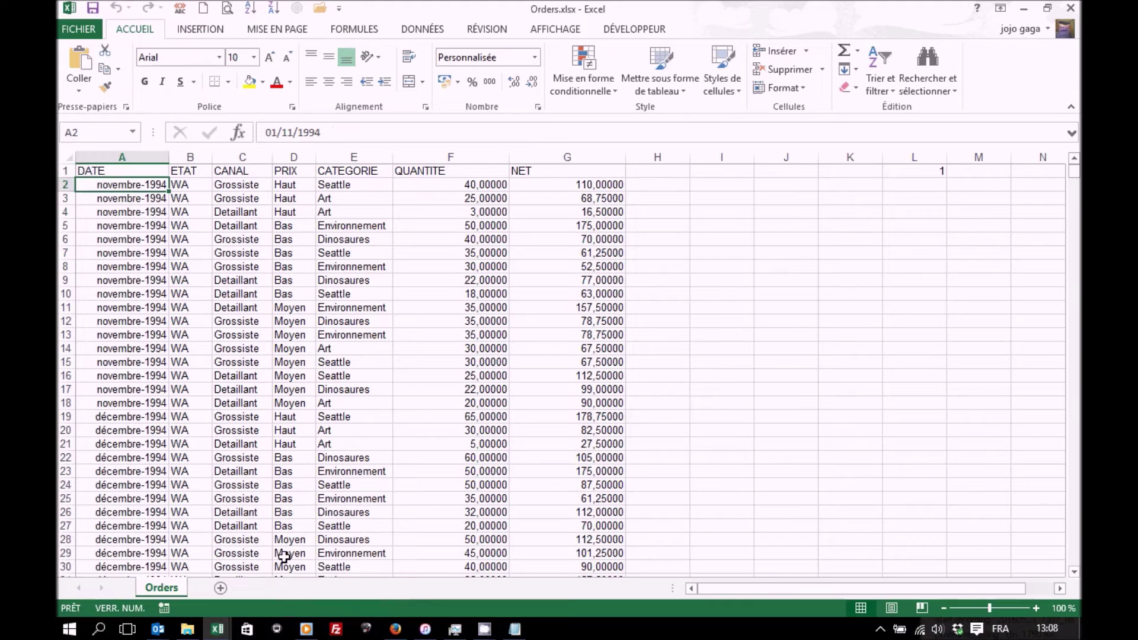
click(515, 629)
drag(386, 69, 493, 201)
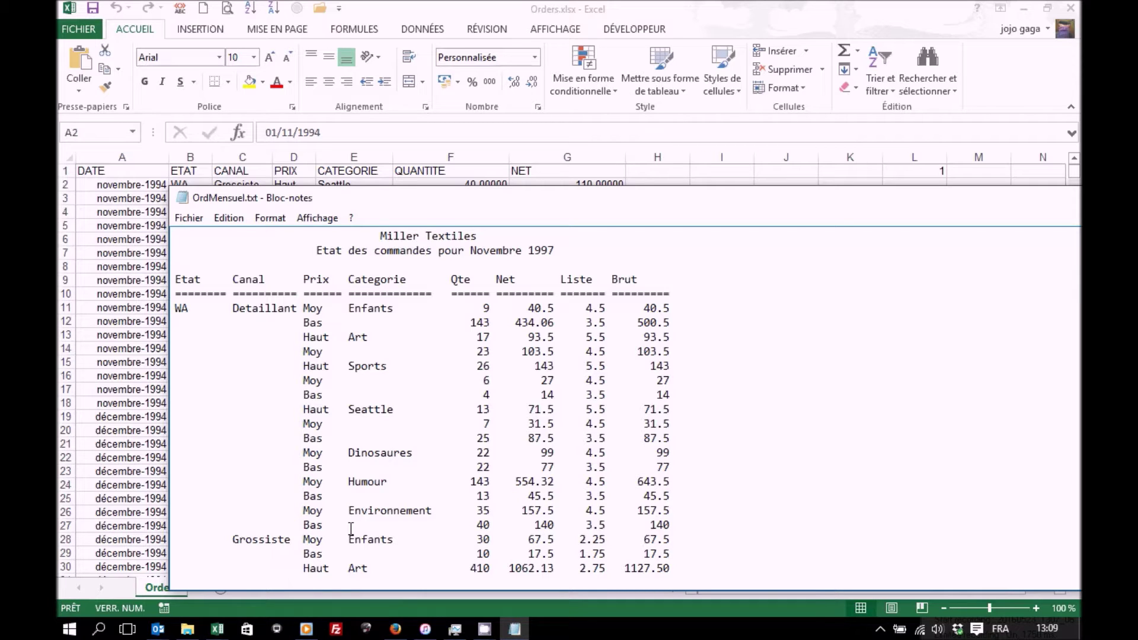
Step: Shift the Notepad report around to compare with the Orders sheet, then close it
drag(746, 206, 643, 169)
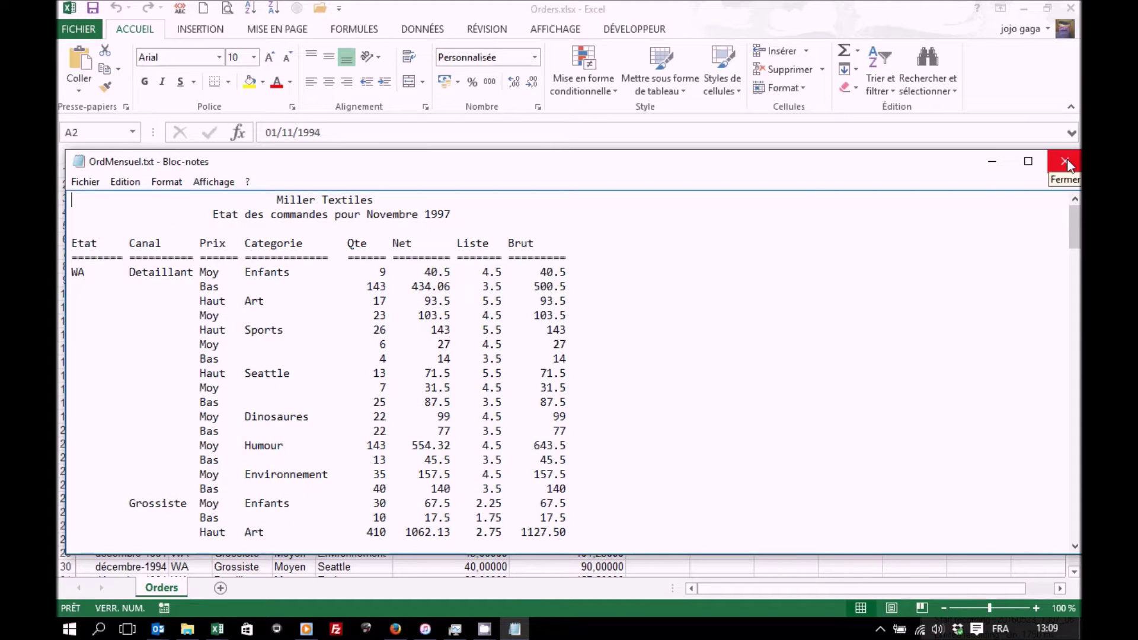
drag(777, 171, 807, 218)
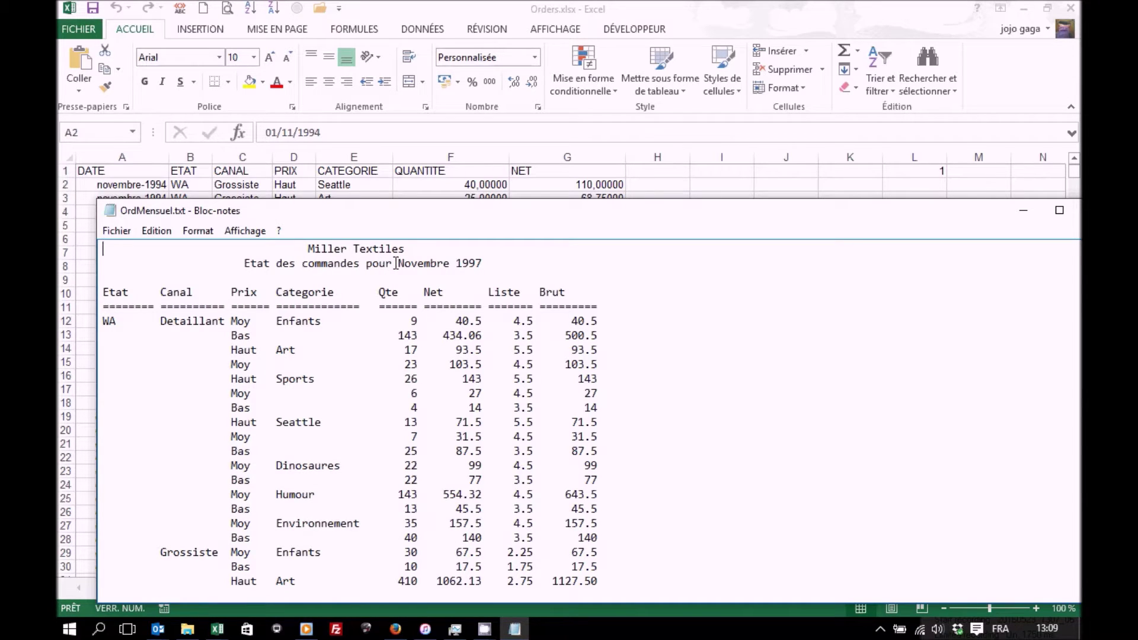
drag(799, 218, 716, 179)
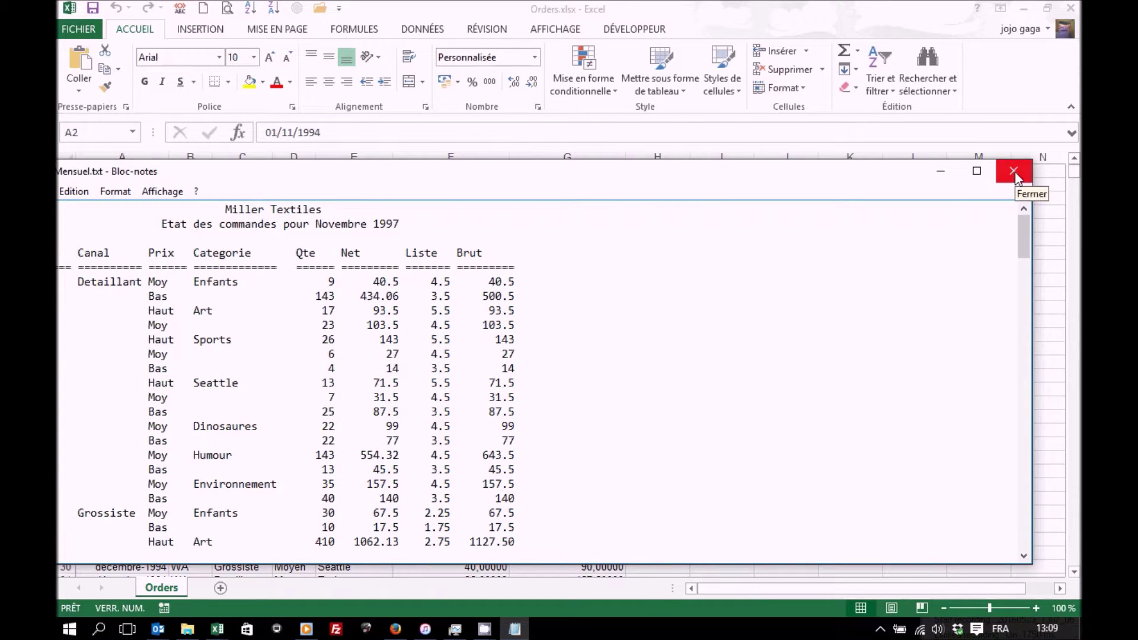
click(1015, 172)
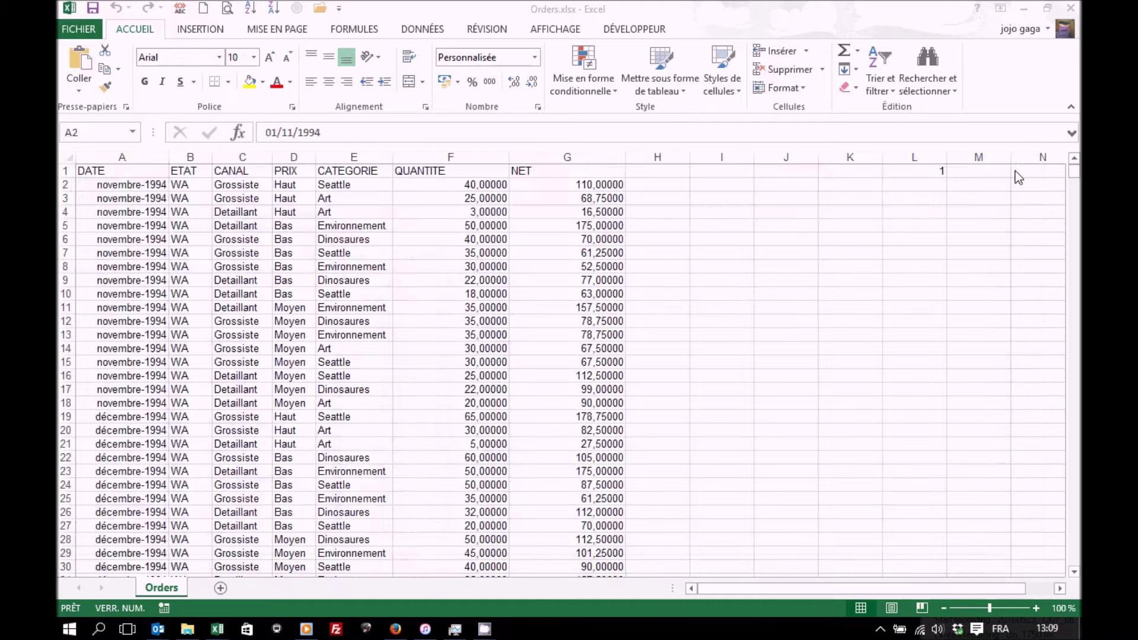
Step: Close Orders.xlsx and open OrdMensuel.txt from Tutos using the text files filter
click(88, 37)
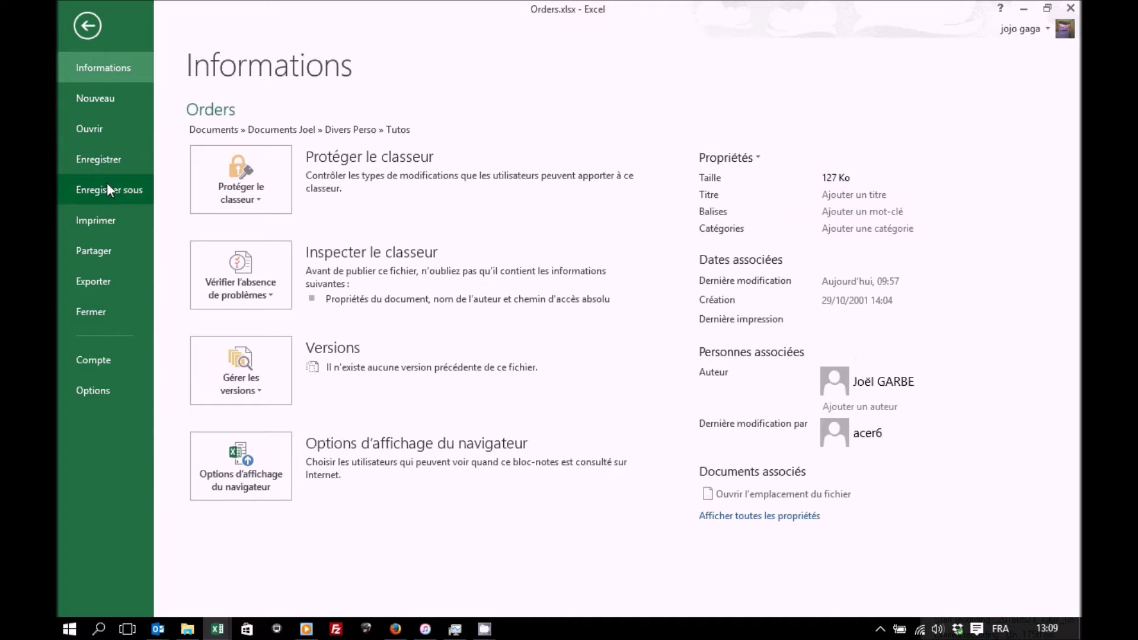
click(92, 312)
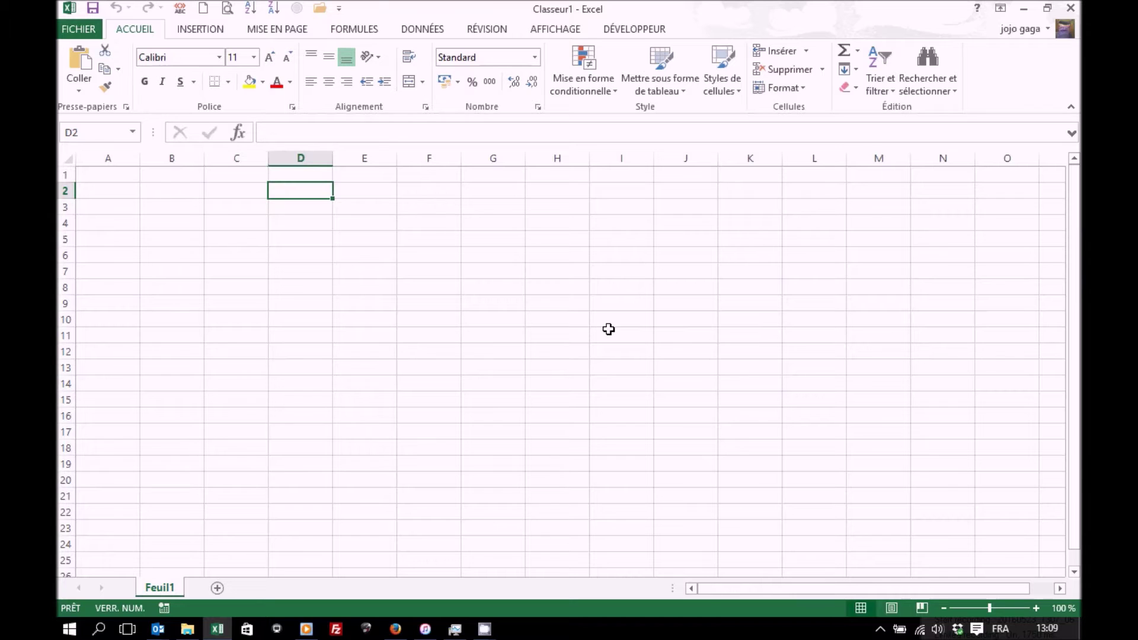
click(86, 29)
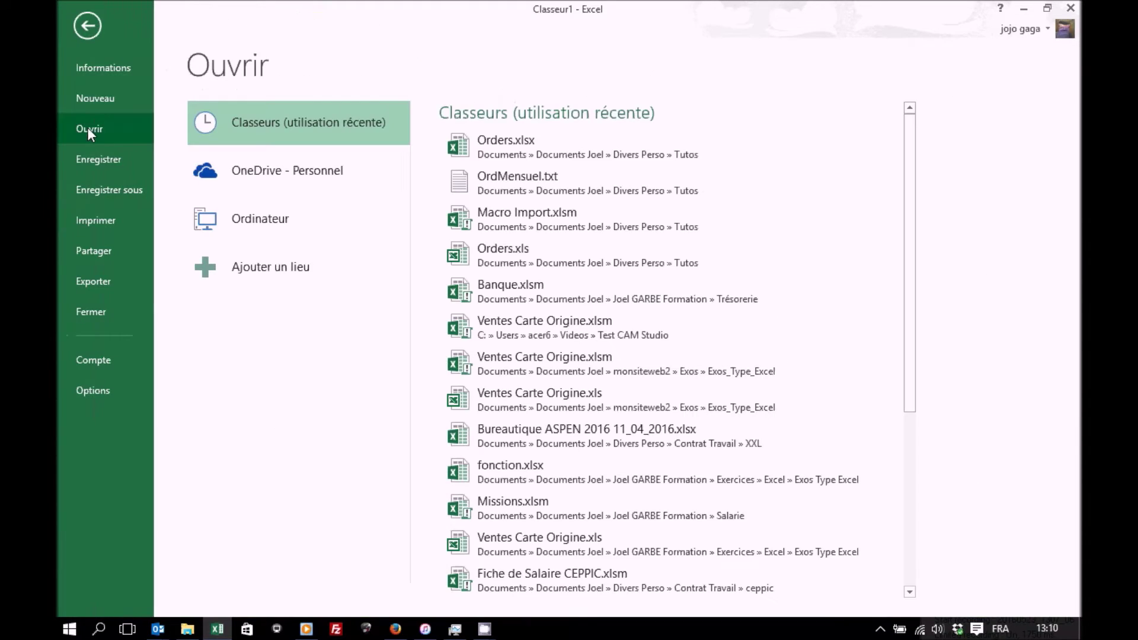
click(259, 227)
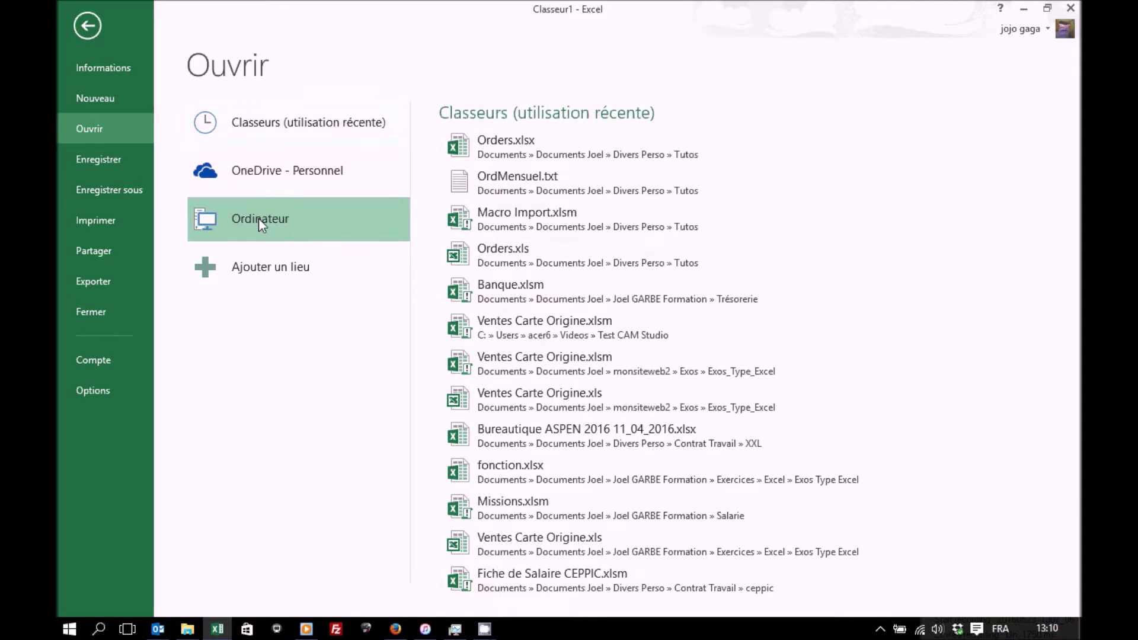
click(500, 181)
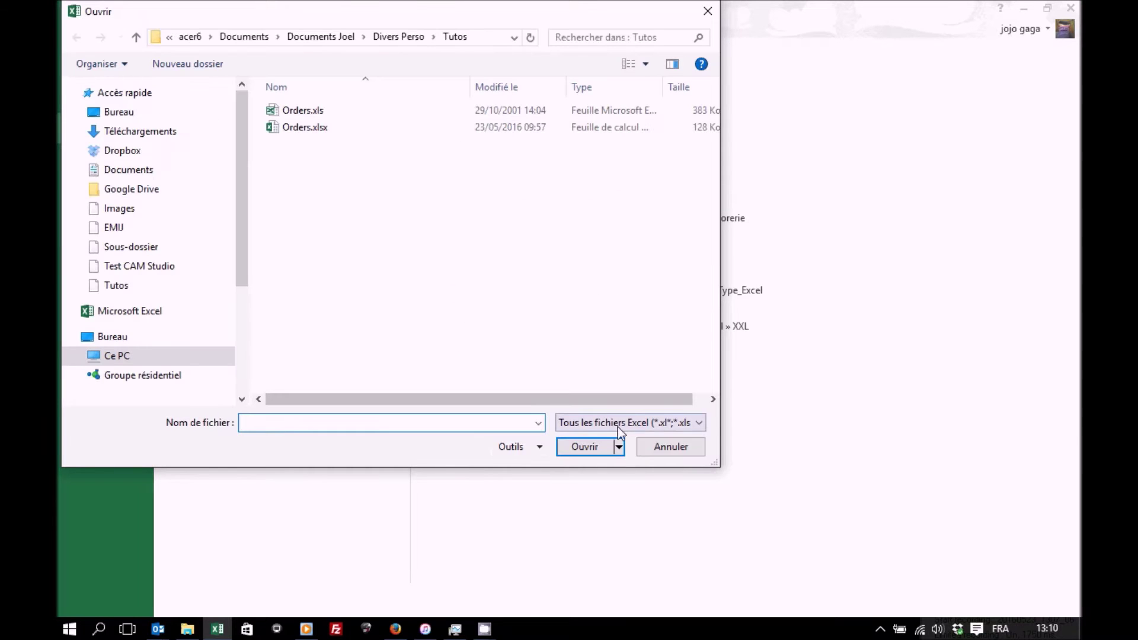
click(607, 423)
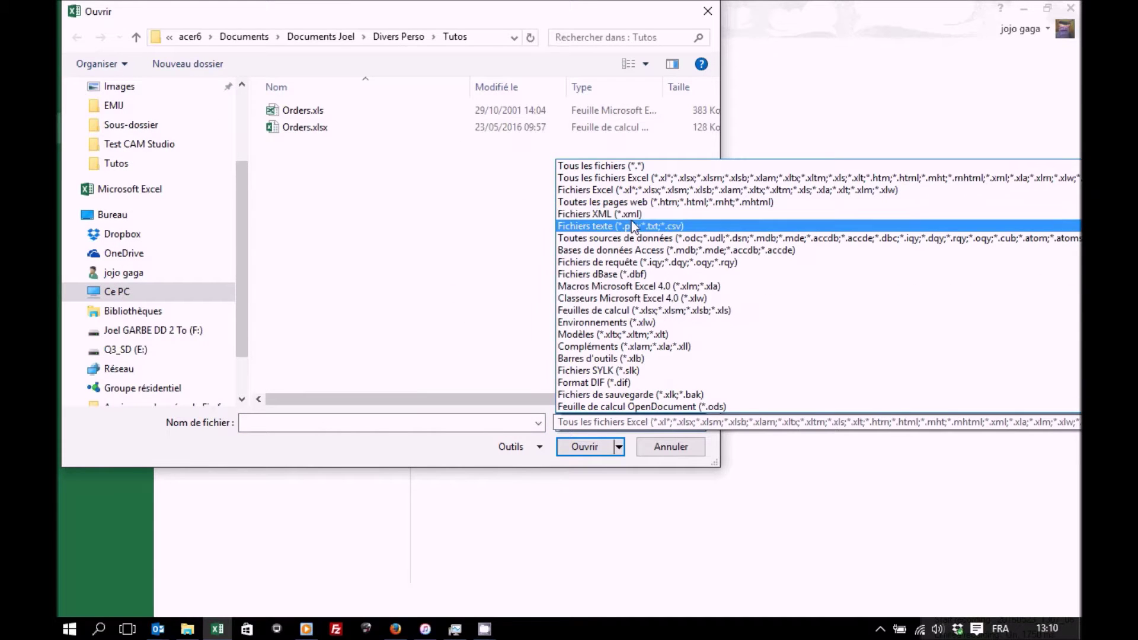
click(621, 226)
click(302, 111)
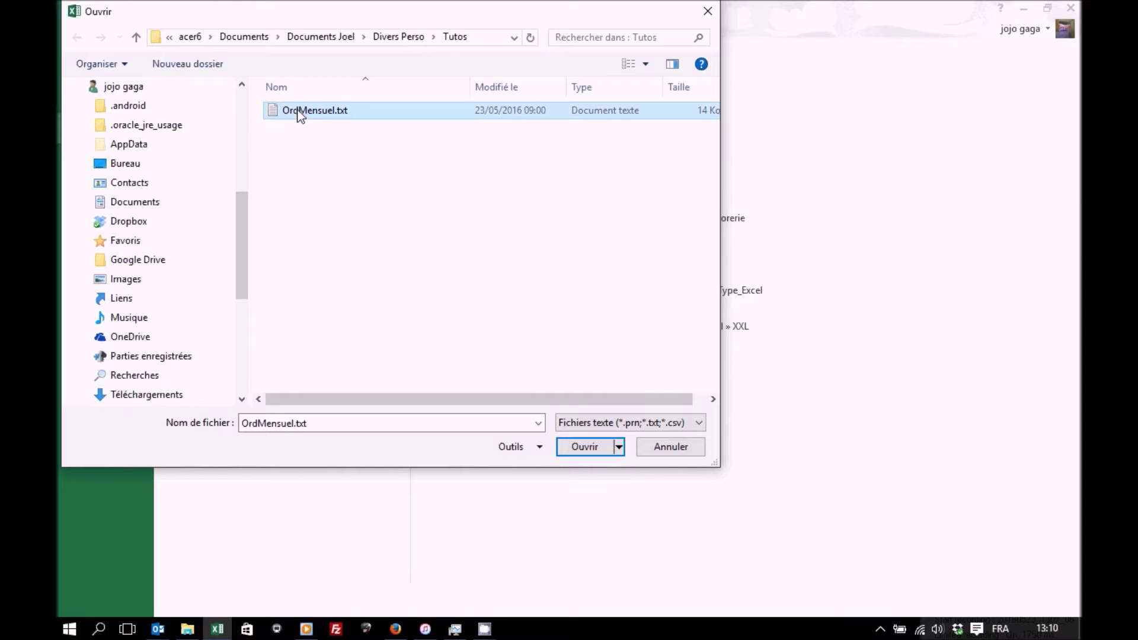
click(583, 448)
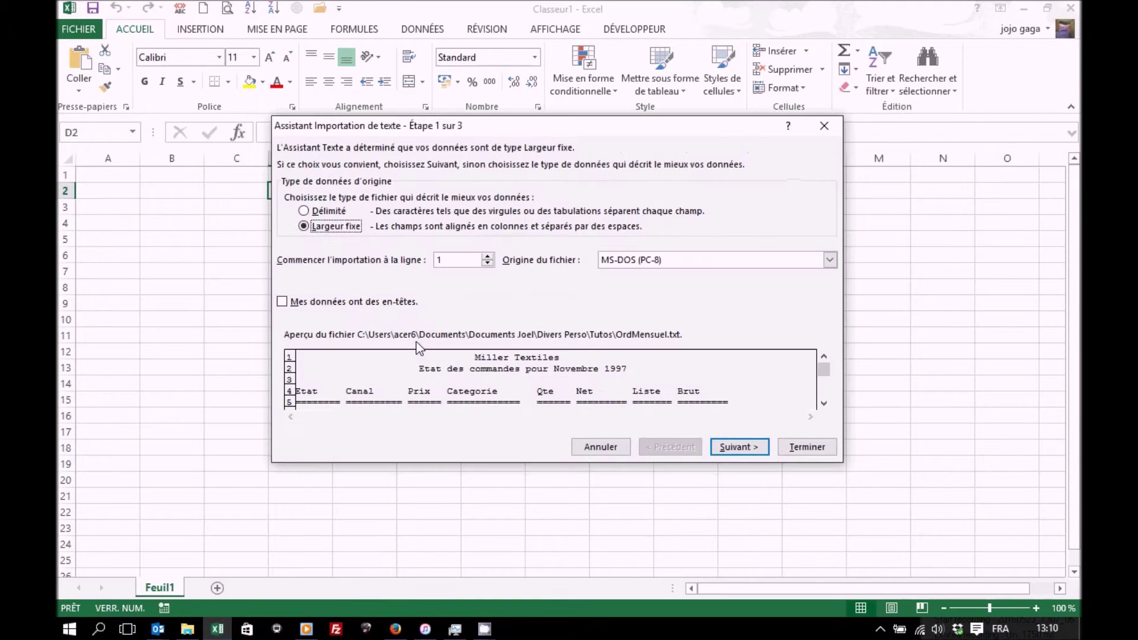
Step: Set the import's file origin to Windows (ANSI) and advance to step 2
mouse_move(688, 125)
mouse_down()
mouse_move(496, 218)
mouse_move(752, 193)
mouse_up()
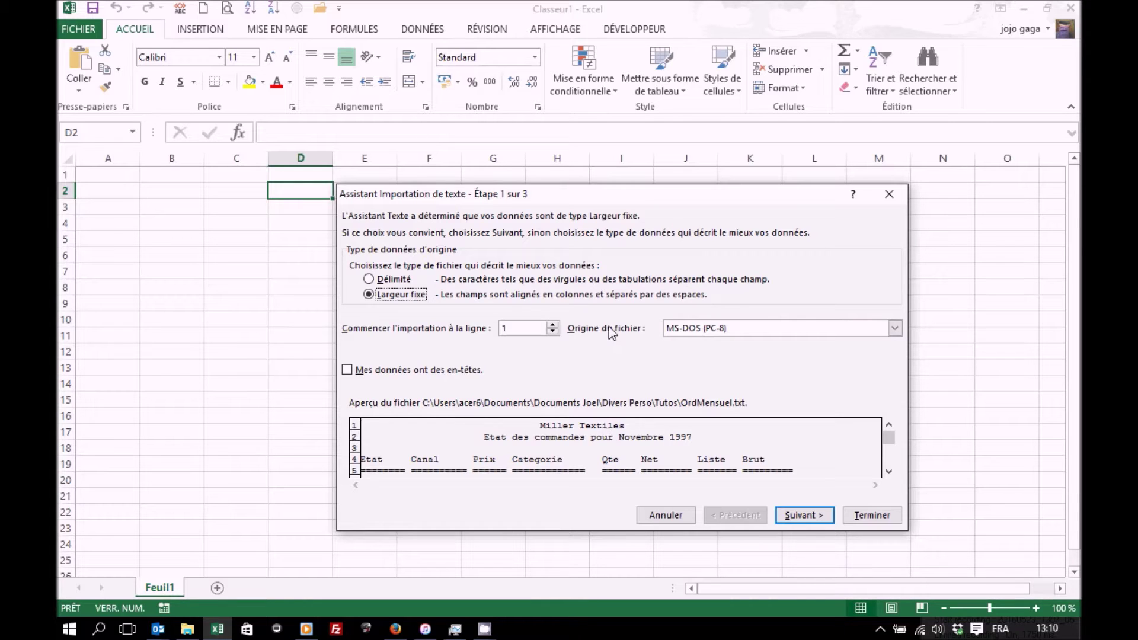
click(896, 328)
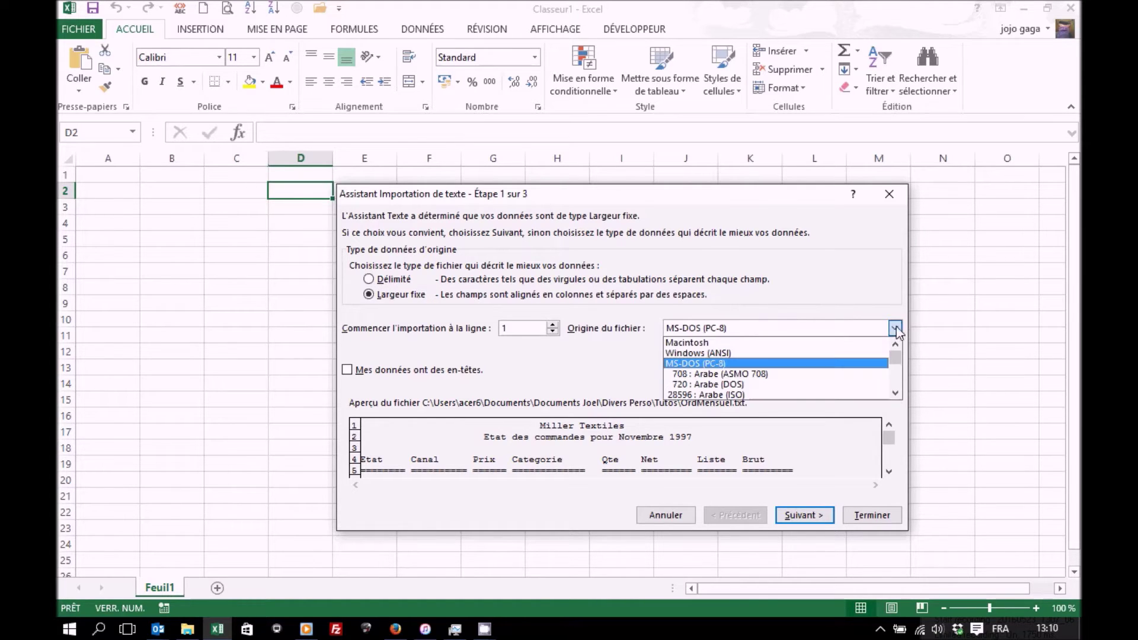
click(701, 353)
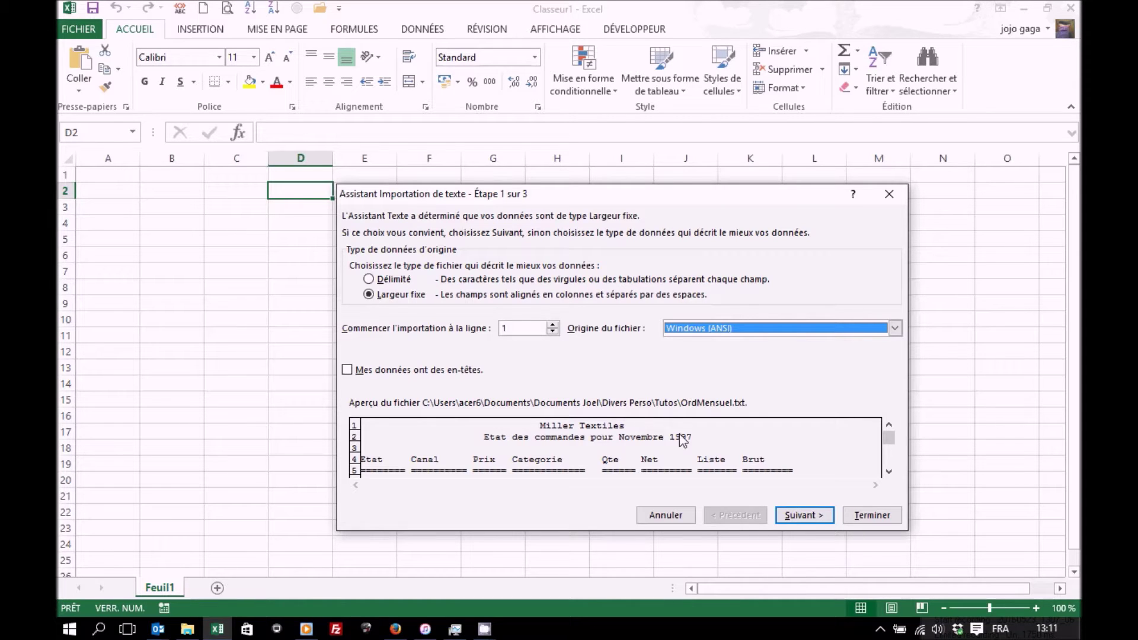
click(807, 516)
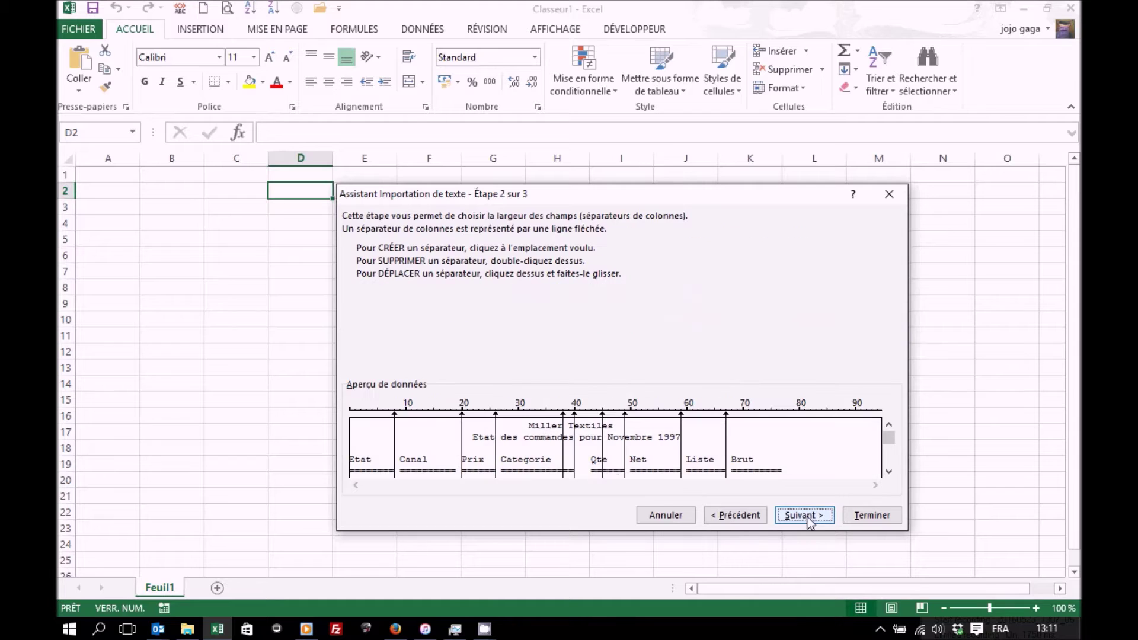
Step: Shift two column breaks, delete the extra breaks near Categorie and Qte, and advance to step 3
click(396, 444)
drag(396, 439, 401, 440)
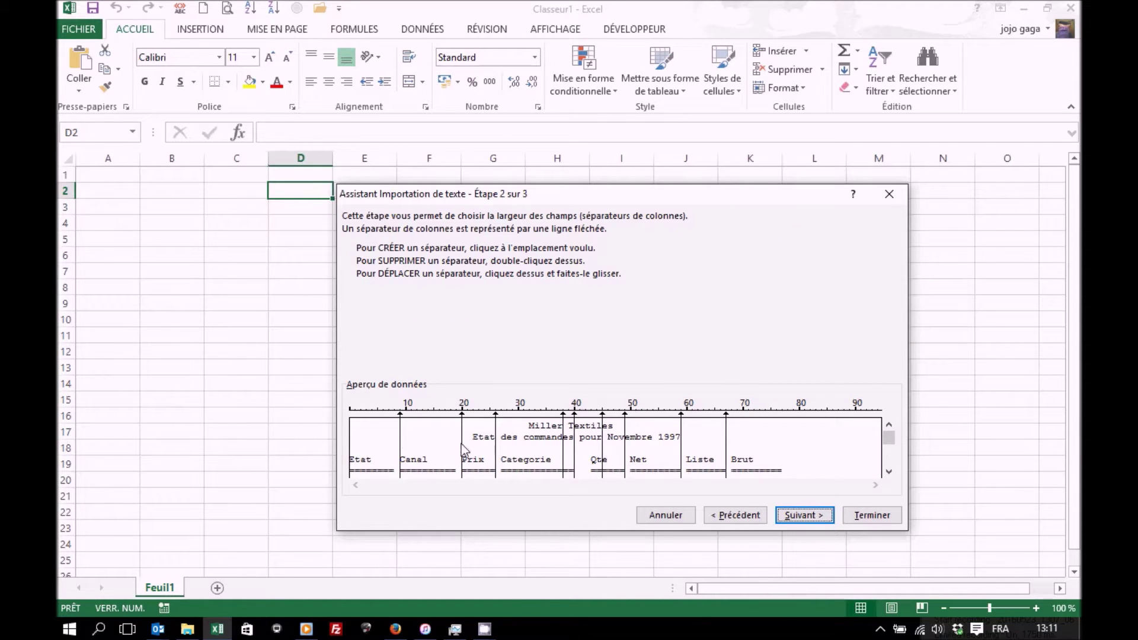
drag(496, 446, 502, 449)
double_click(564, 452)
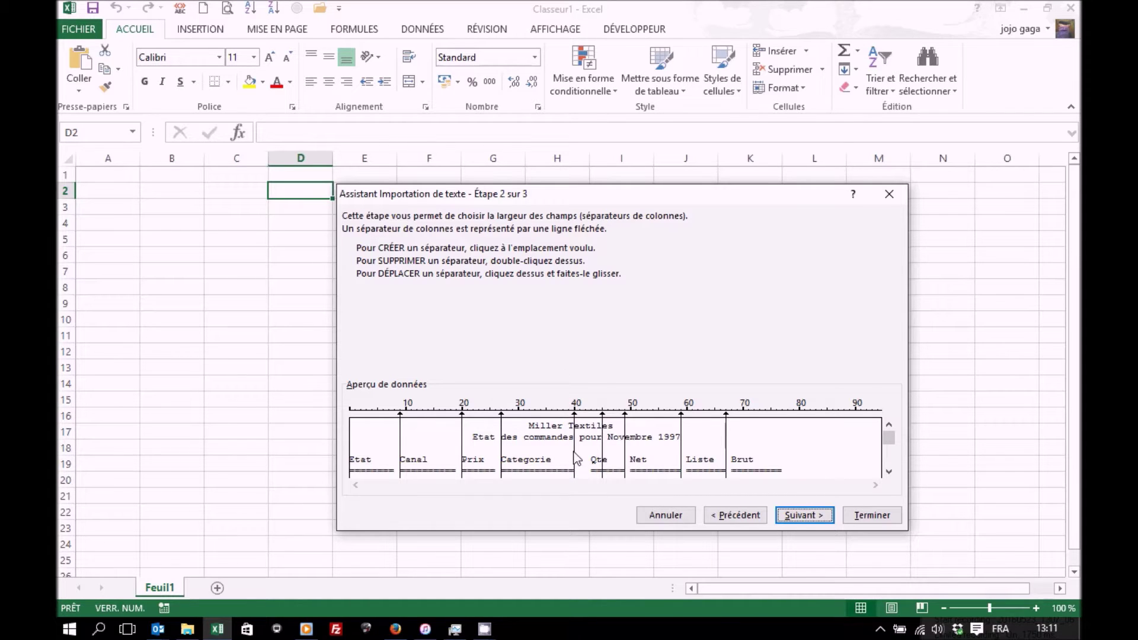
double_click(573, 454)
mouse_move(602, 439)
mouse_down()
mouse_move(591, 439)
mouse_move(733, 473)
mouse_up()
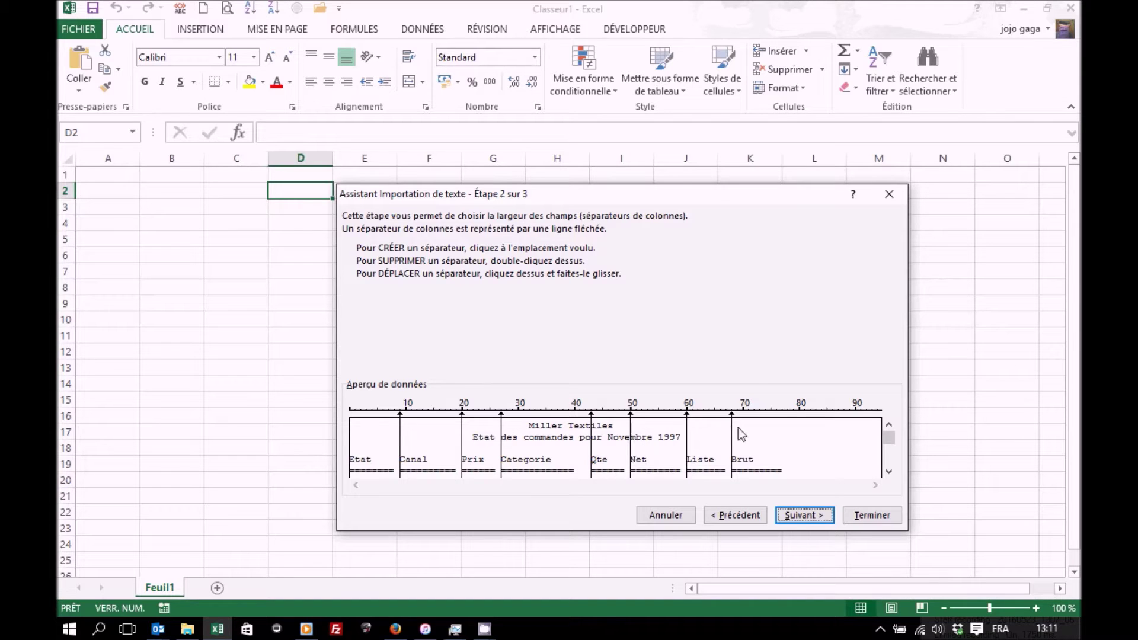
click(810, 517)
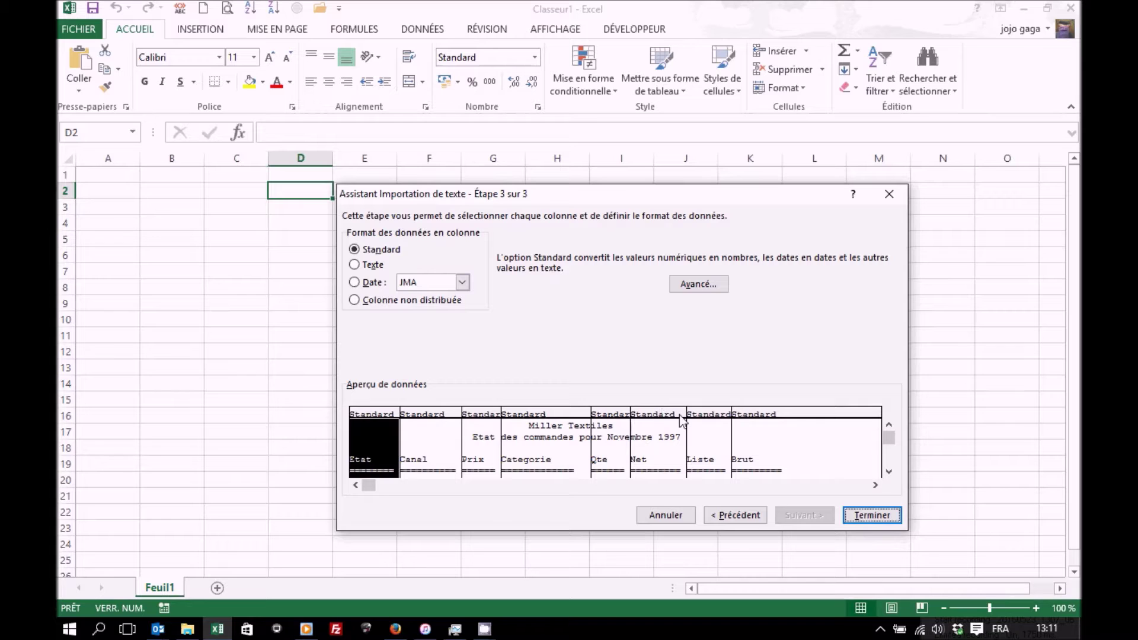
Step: Skip importing the Liste and Brut columns
click(719, 416)
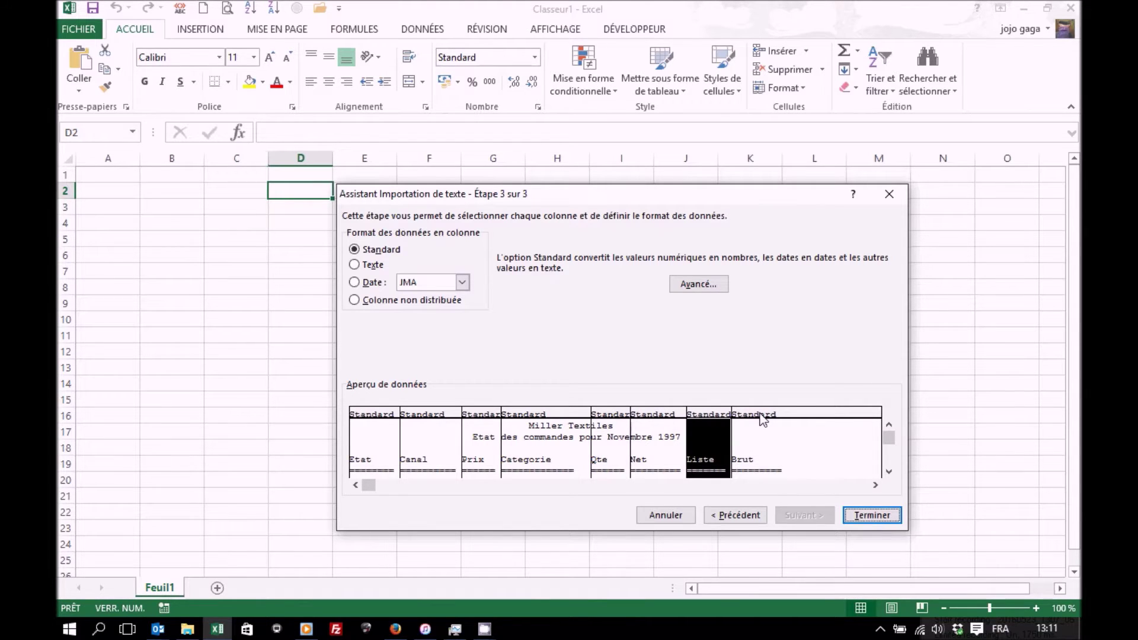
shift+click(762, 417)
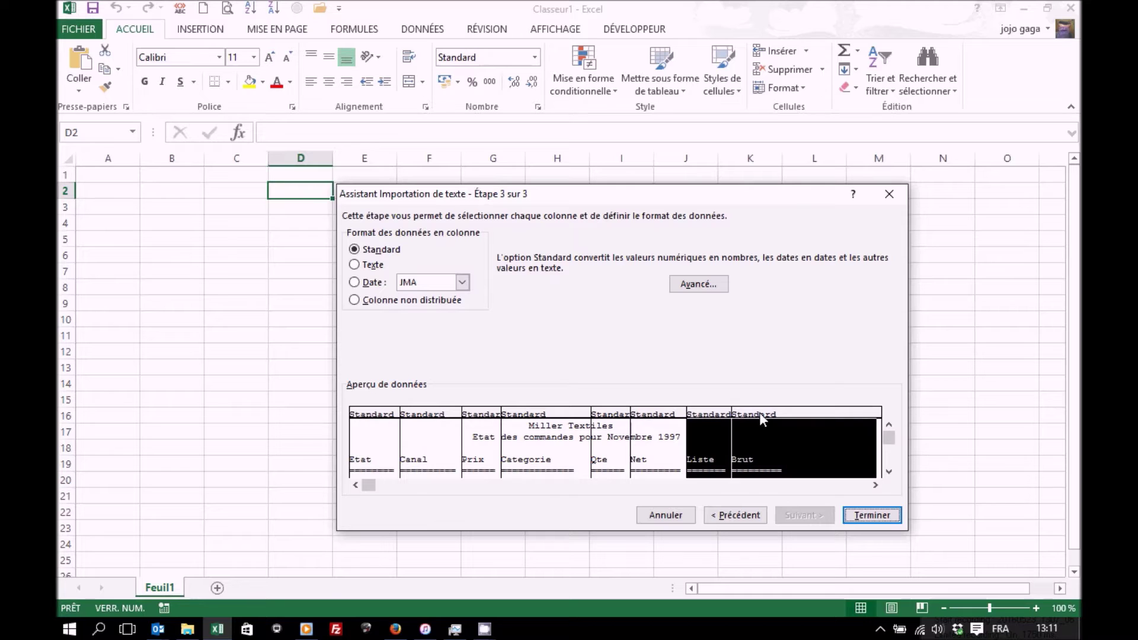
click(354, 300)
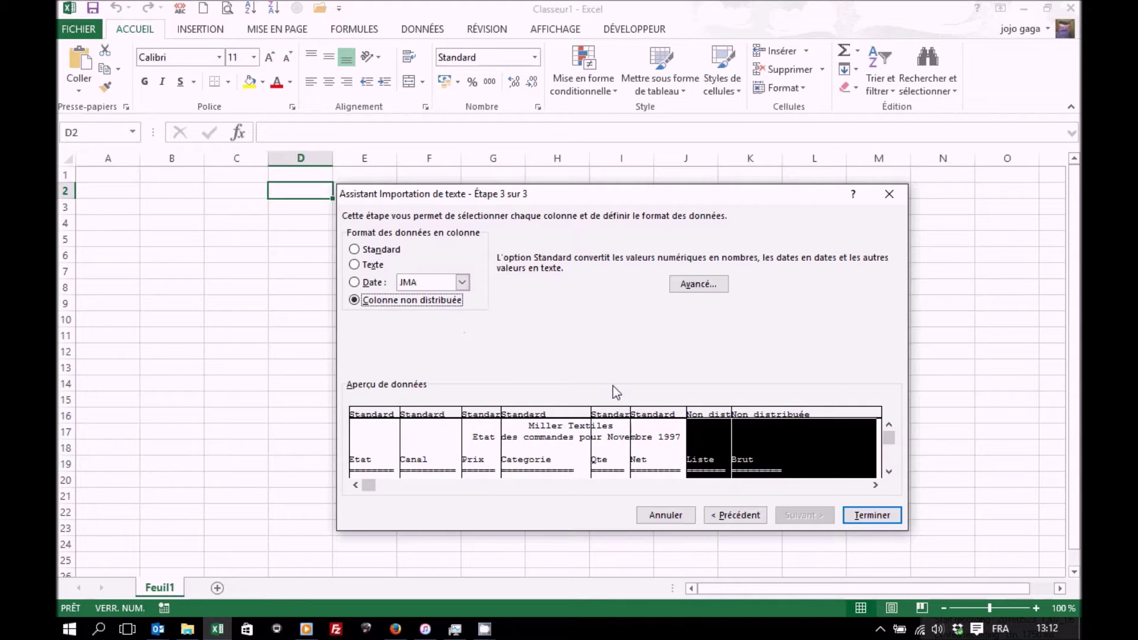
Step: Format Qte and Net as Standard, set the advanced decimal separator, and finish the import
click(613, 416)
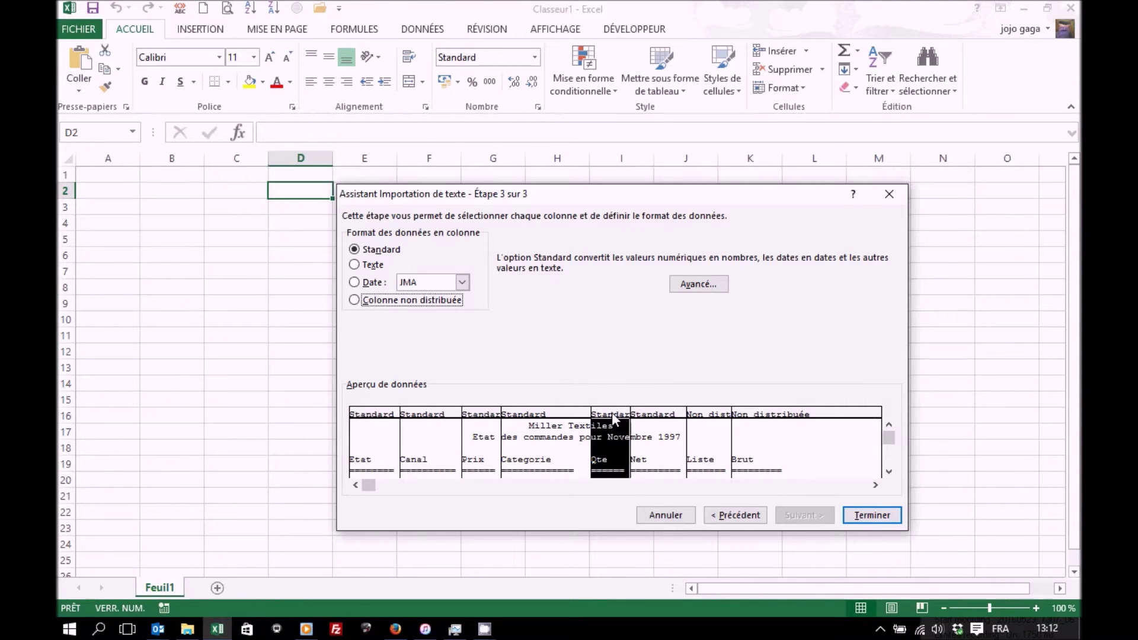
shift+click(653, 415)
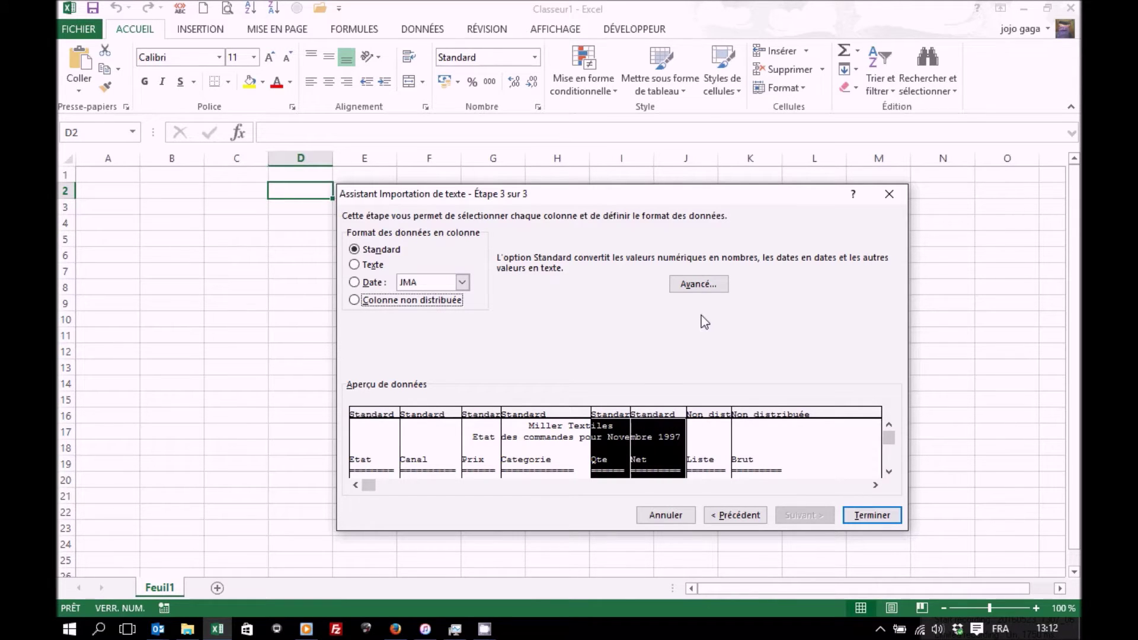
click(706, 282)
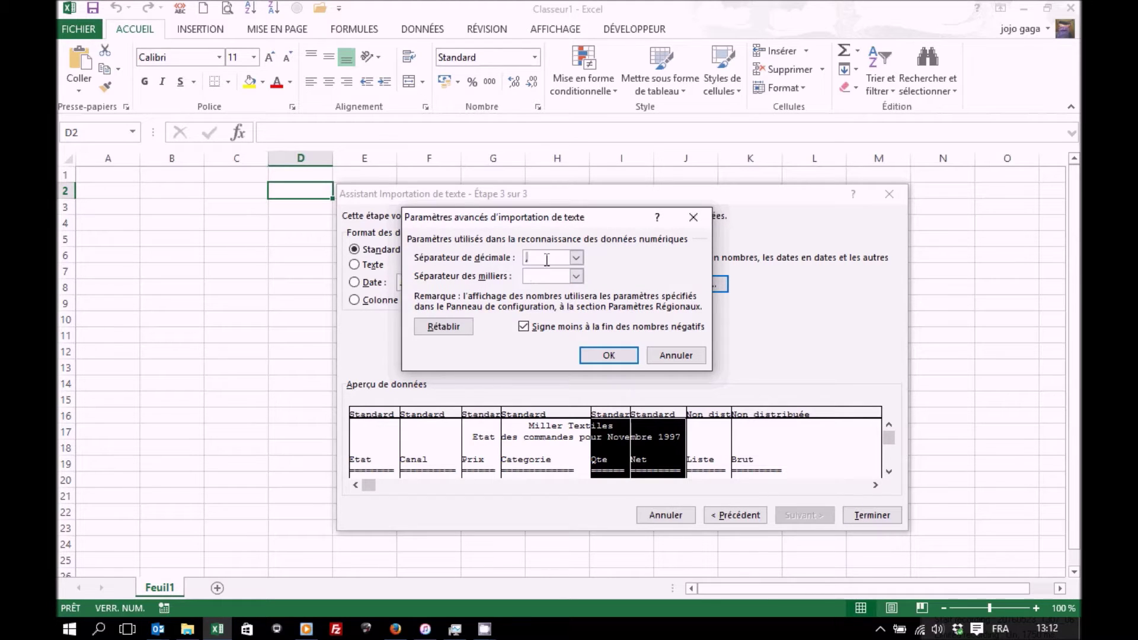
click(575, 257)
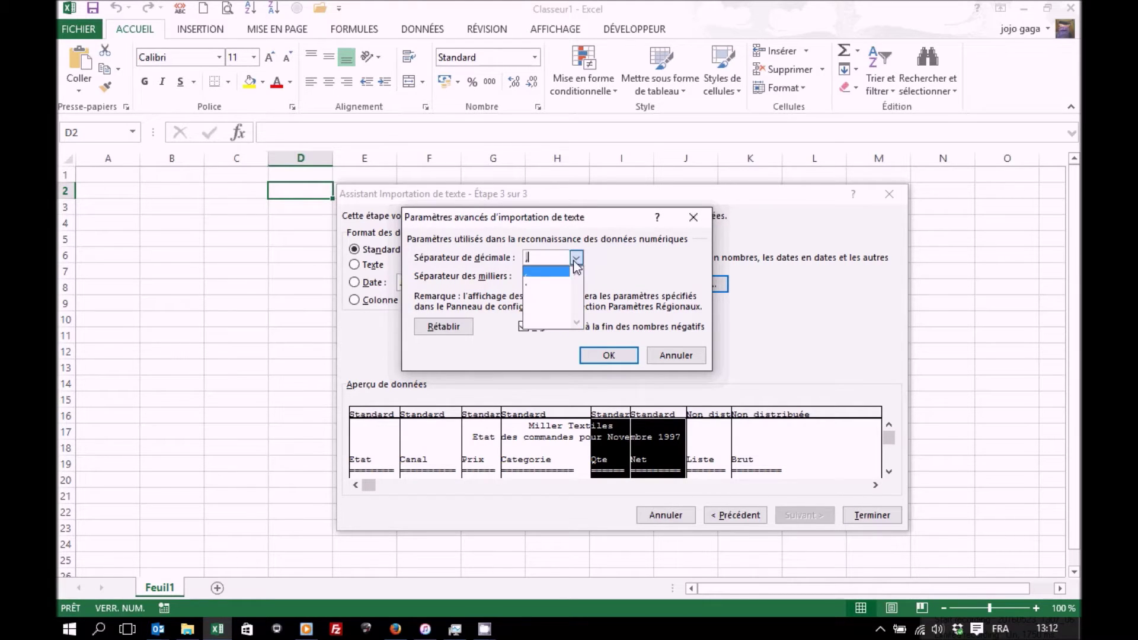
click(527, 281)
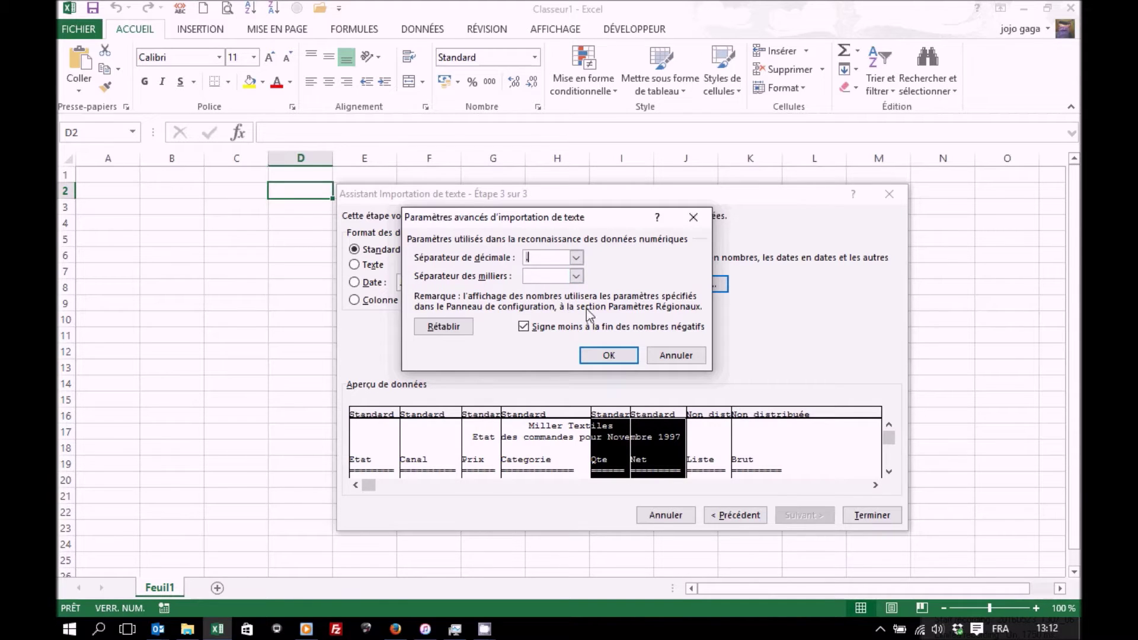
click(593, 357)
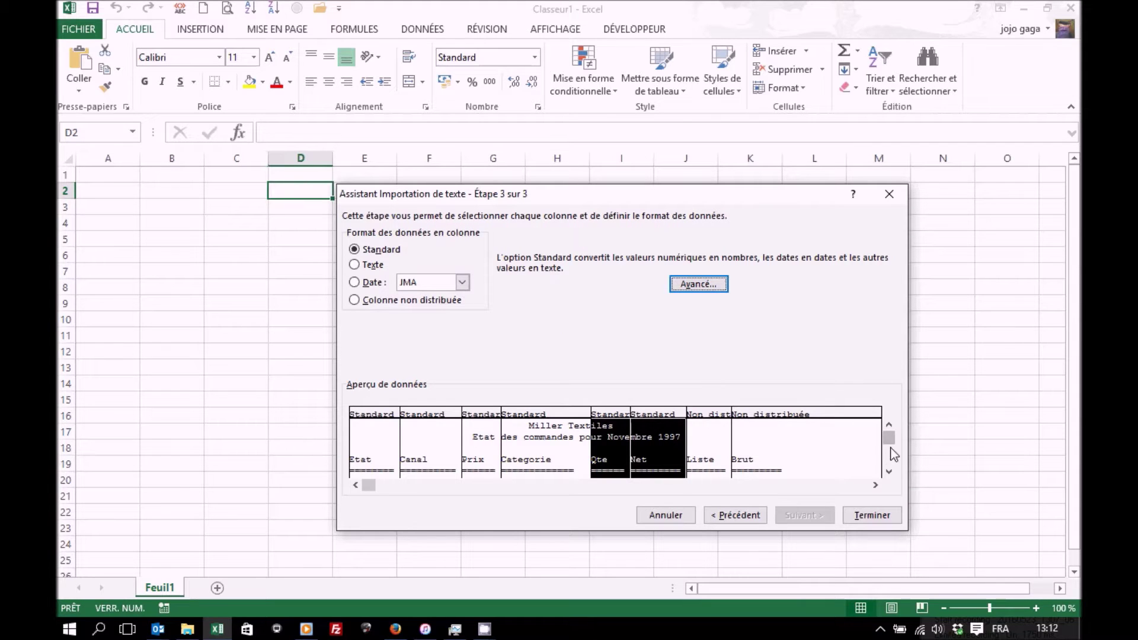
mouse_move(891, 433)
mouse_down()
mouse_move(890, 446)
mouse_move(746, 359)
mouse_up()
click(876, 514)
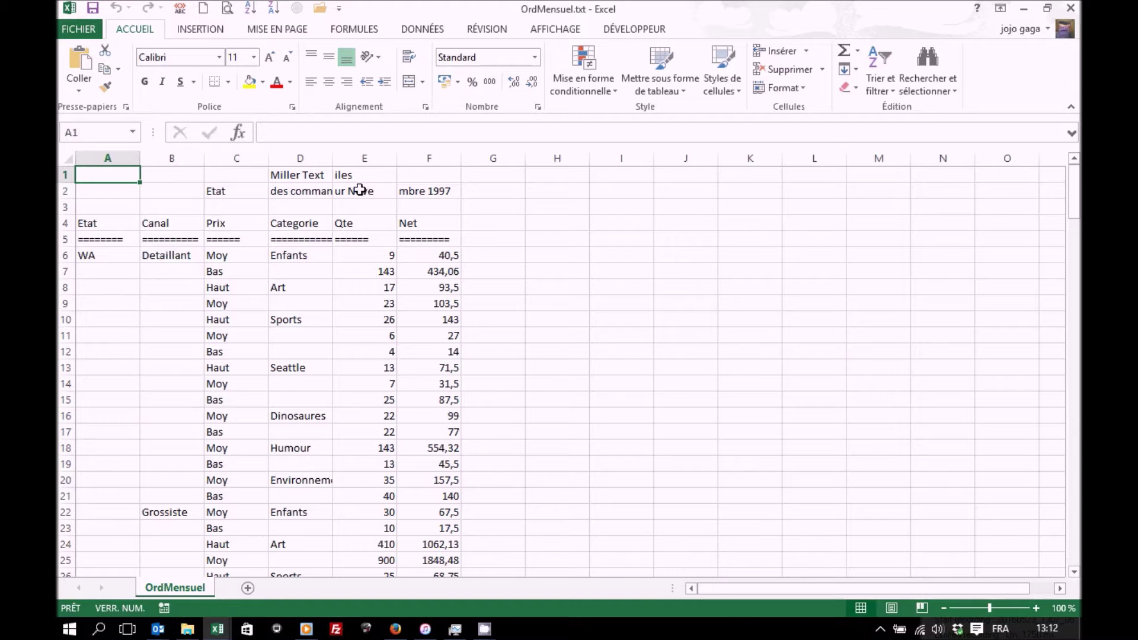
Step: Copy the date text in E2:F2 of OrdMensuel, then switch to the Classeur1 workbook
drag(354, 190, 419, 193)
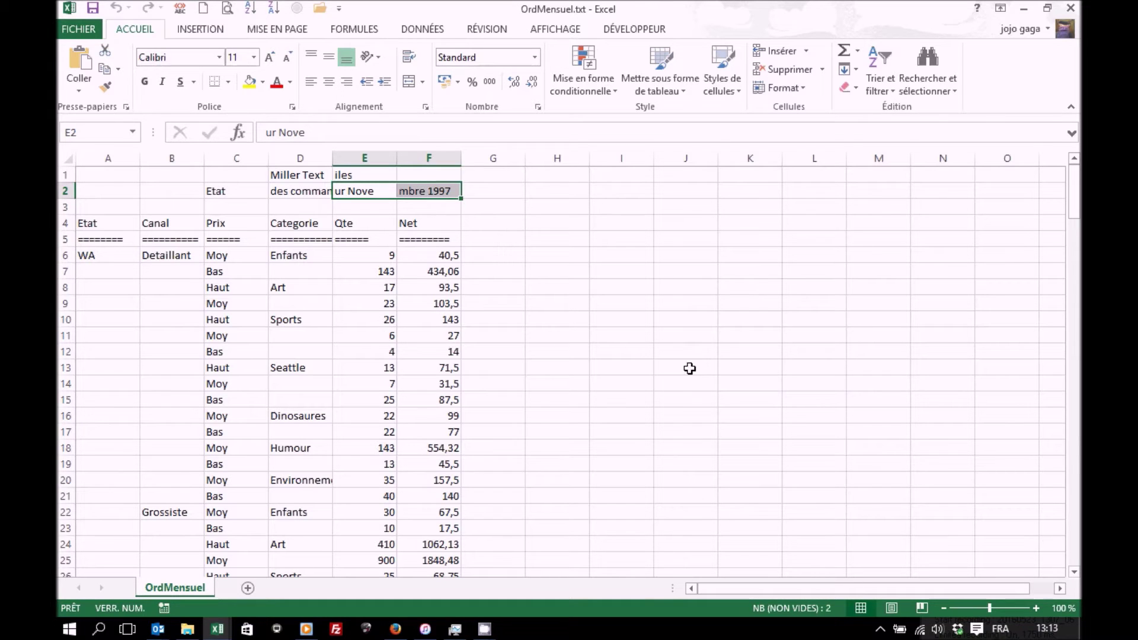
key(ctrl+c)
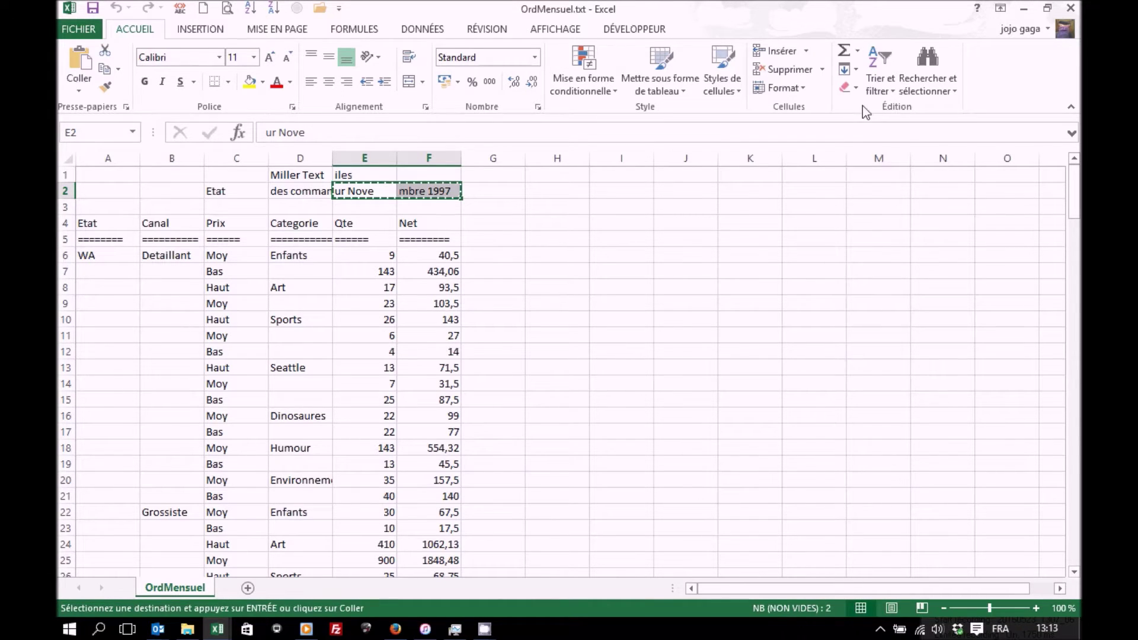
click(556, 28)
click(945, 71)
click(958, 126)
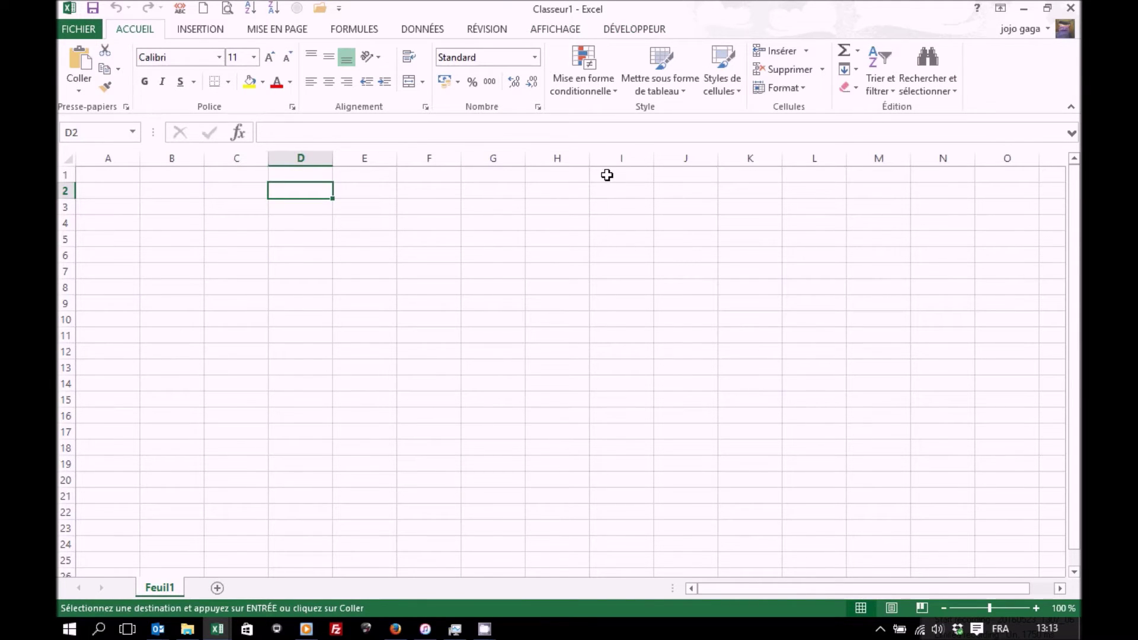
Step: Paste the copied date text into J1:K1 of Classeur1
click(687, 172)
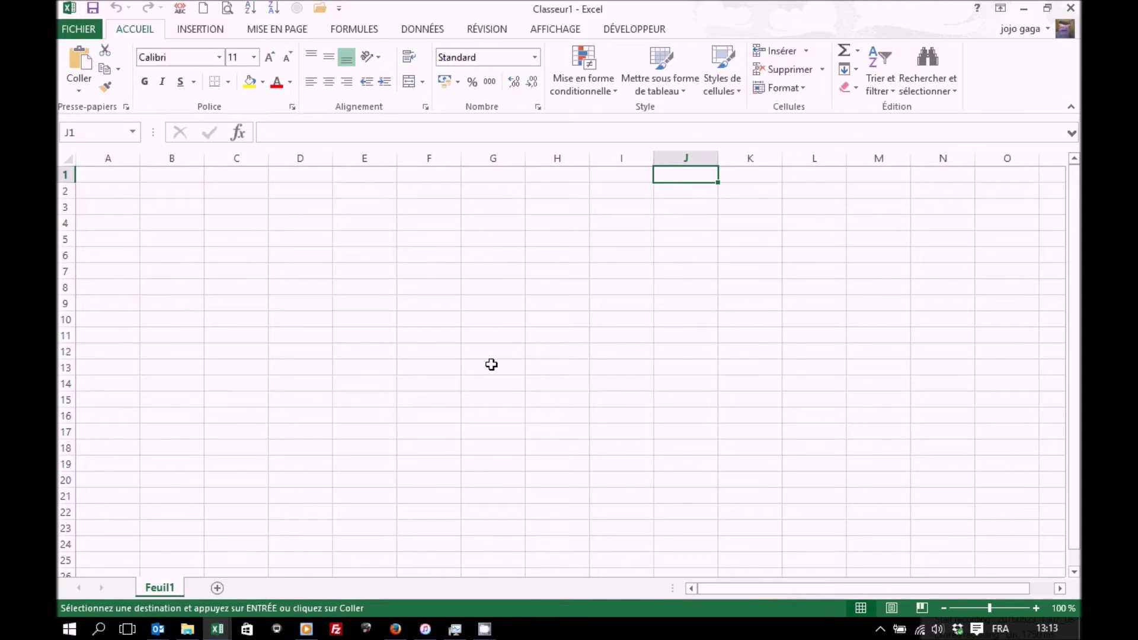
key(ctrl+v)
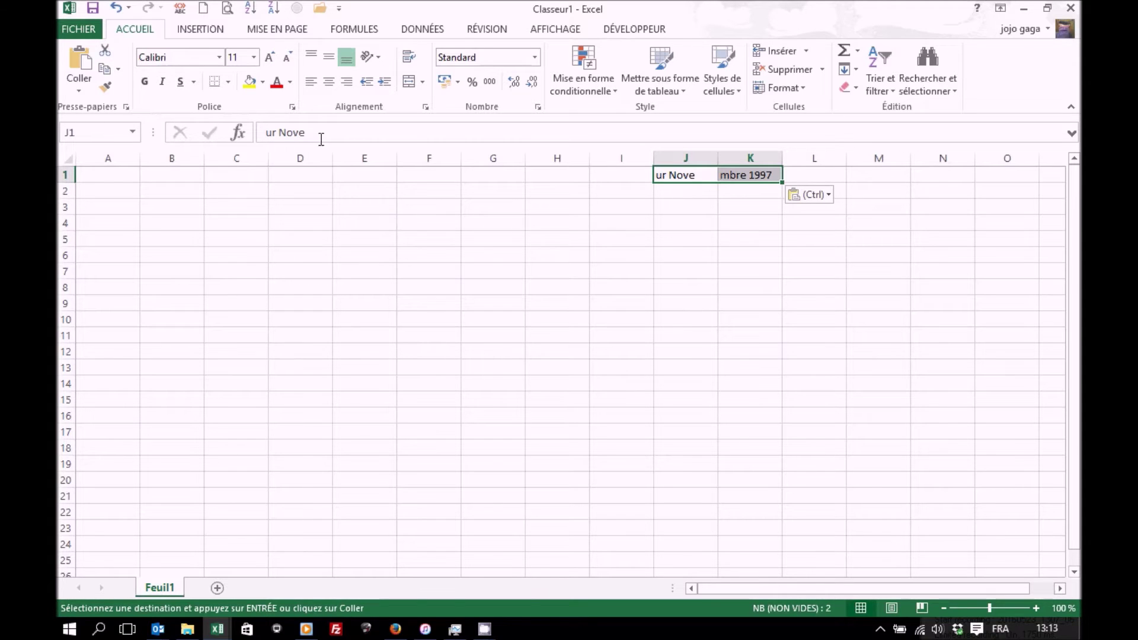
click(678, 178)
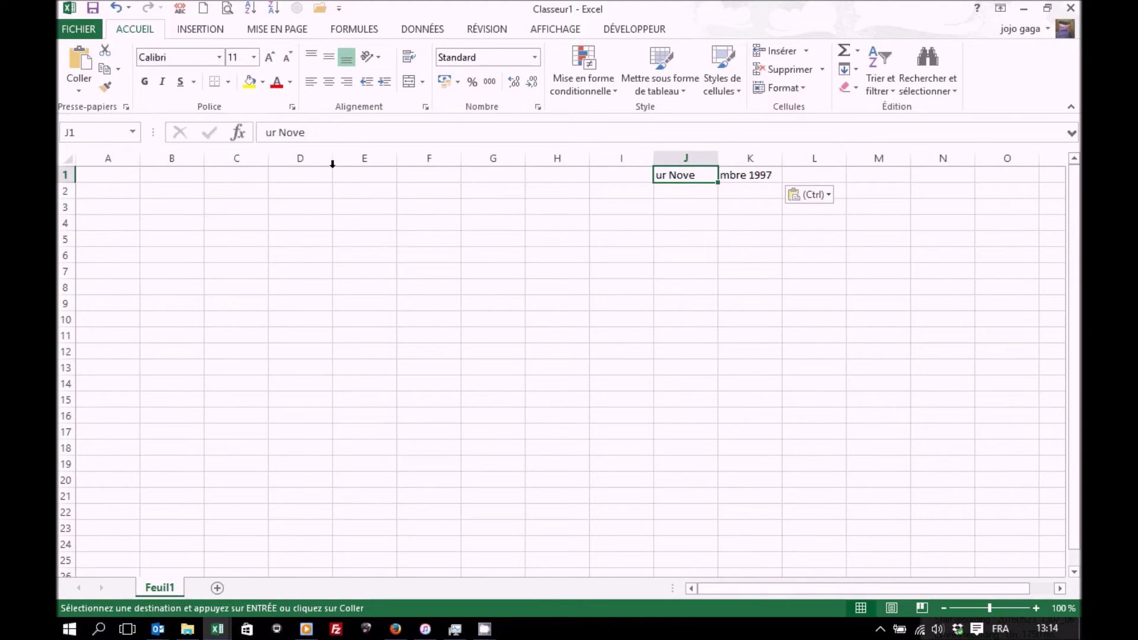
Step: Name cell J1 DateImport
click(98, 132)
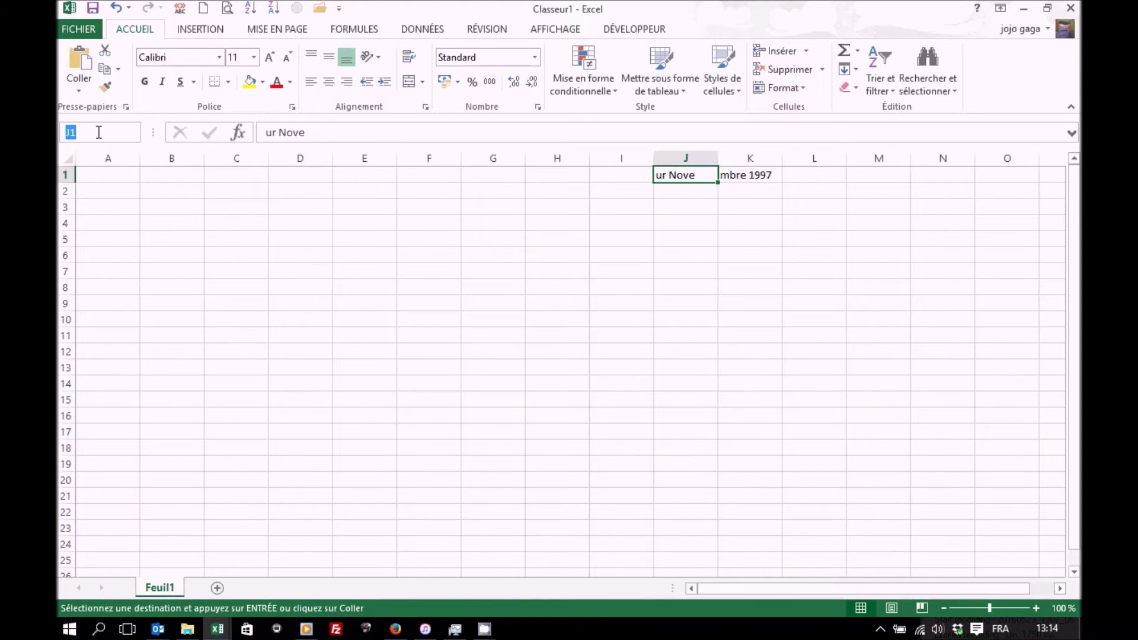
text(Date)
text(Import)
key(Return)
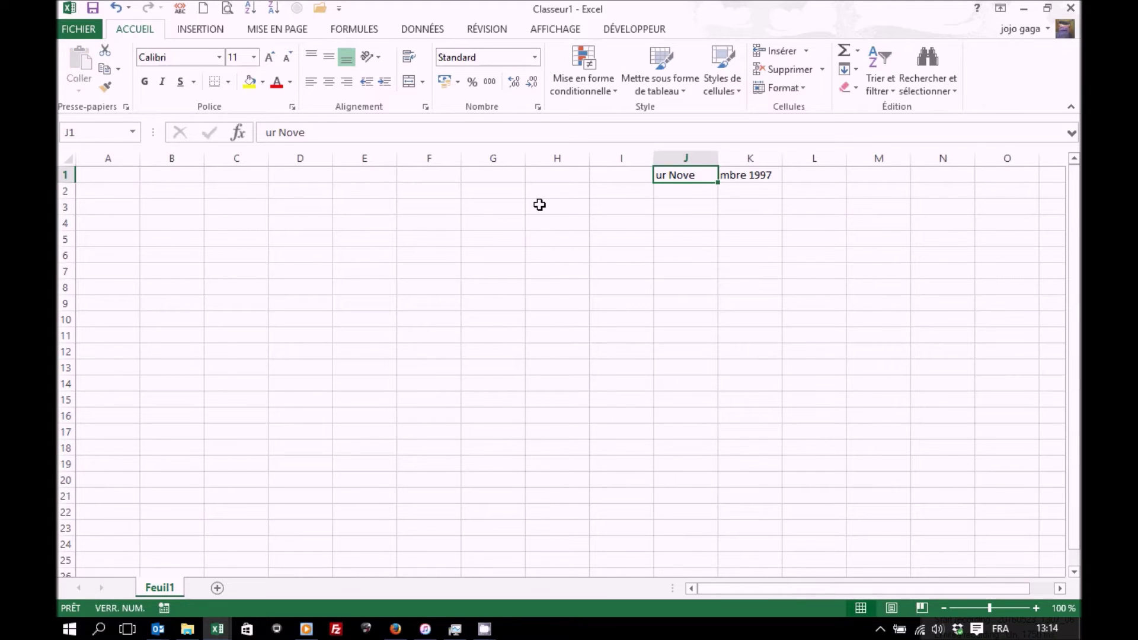
click(682, 187)
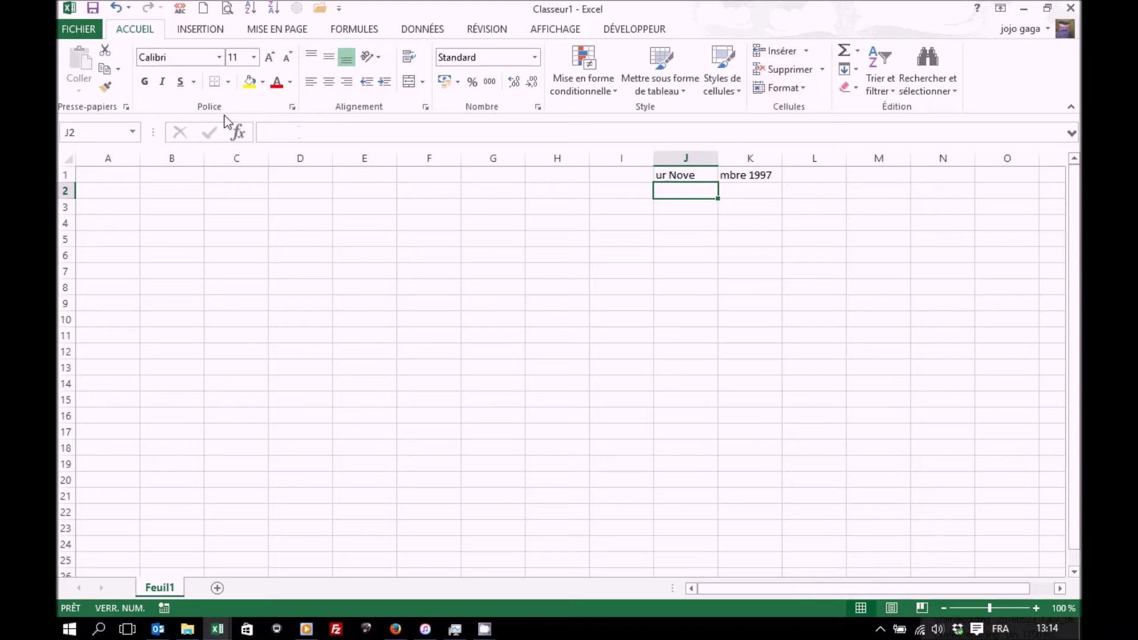
Step: Name cell J2 DateRecup
click(100, 130)
text(DateRecup)
key(Return)
Step: Insert the DATEVAL function from Date & Heure into J2
click(239, 133)
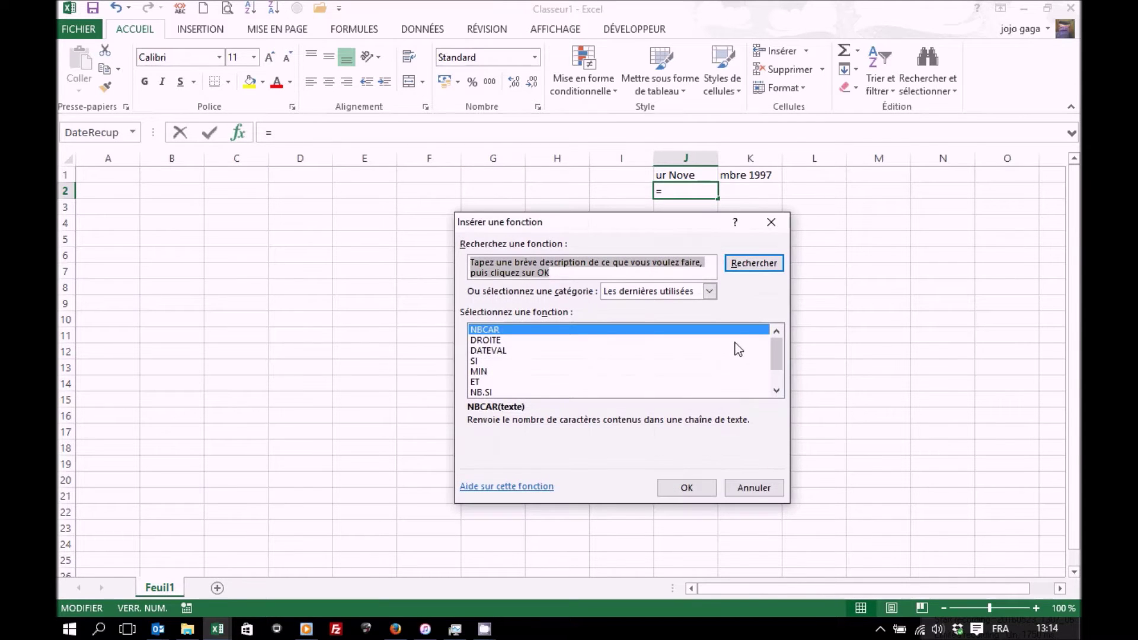
click(710, 292)
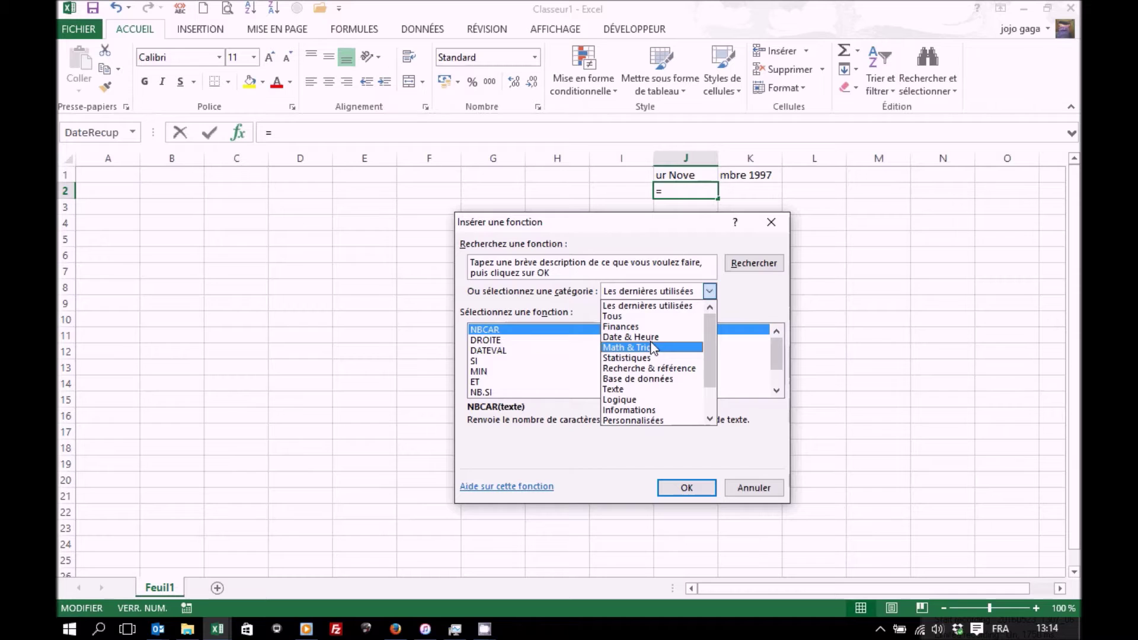
click(651, 336)
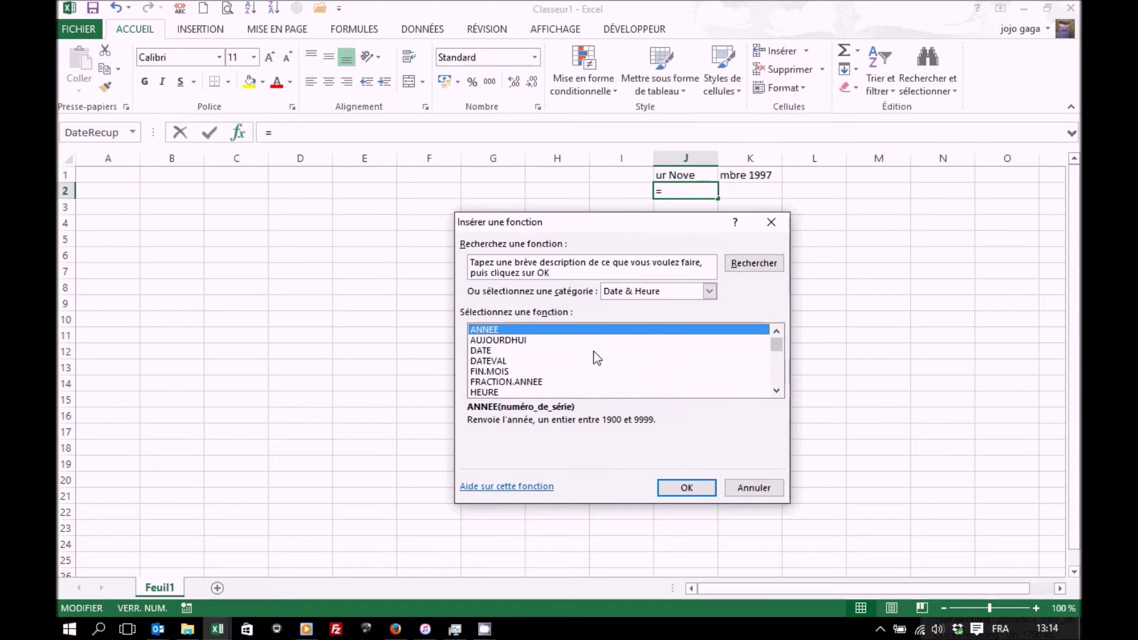
click(491, 361)
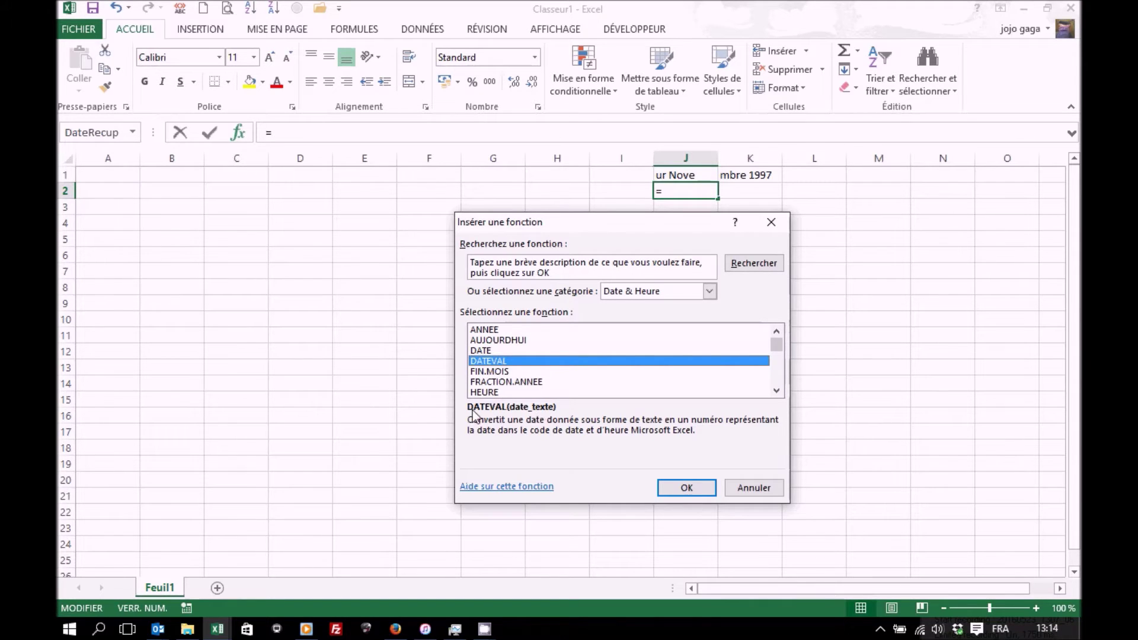
click(688, 489)
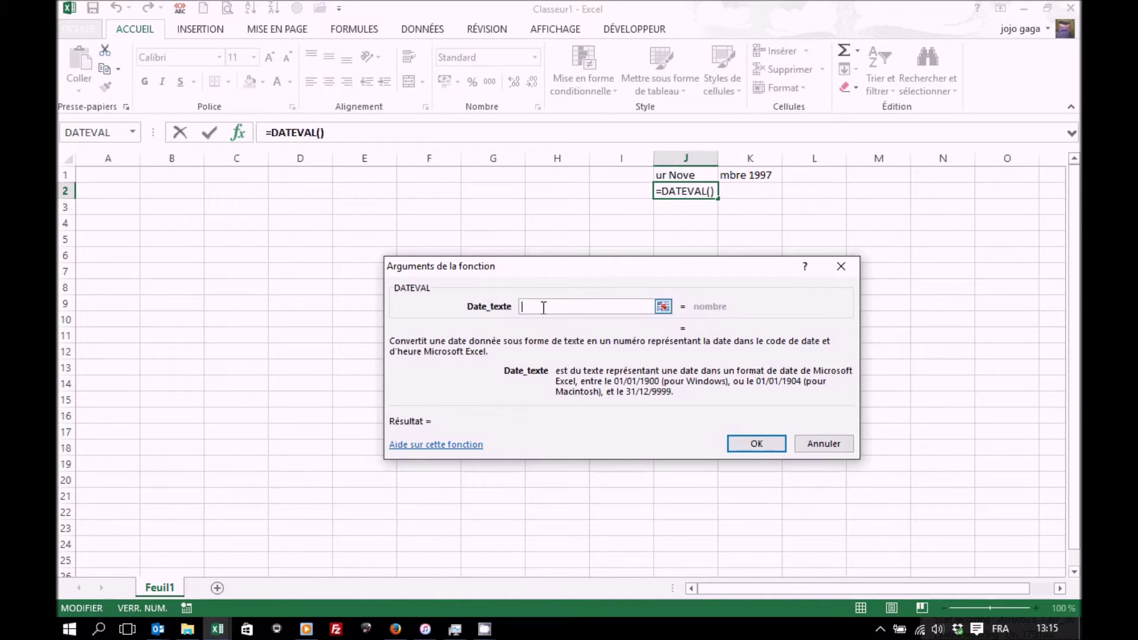
click(134, 131)
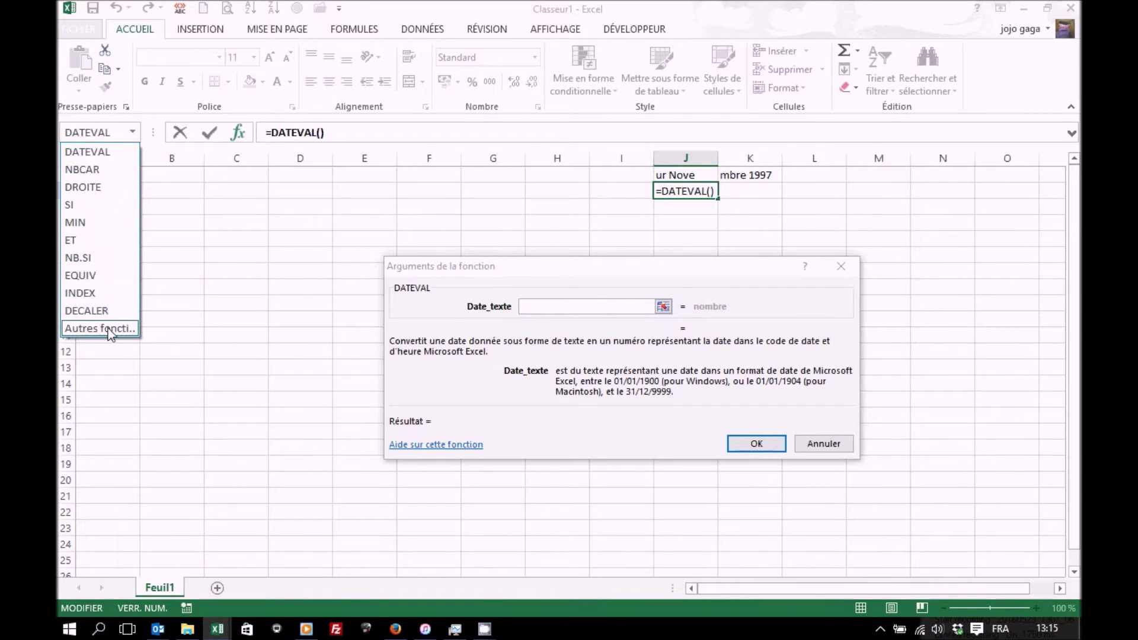
Step: Nest the Texte function DROITE inside DATEVAL, using DateImport as its text
click(107, 329)
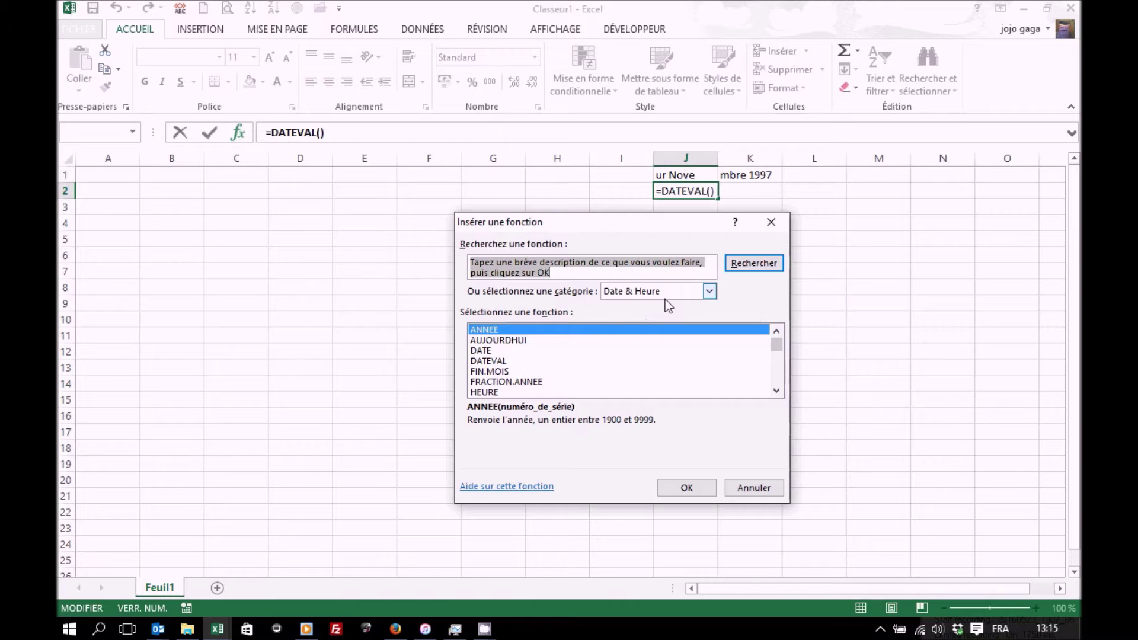
click(709, 291)
click(651, 389)
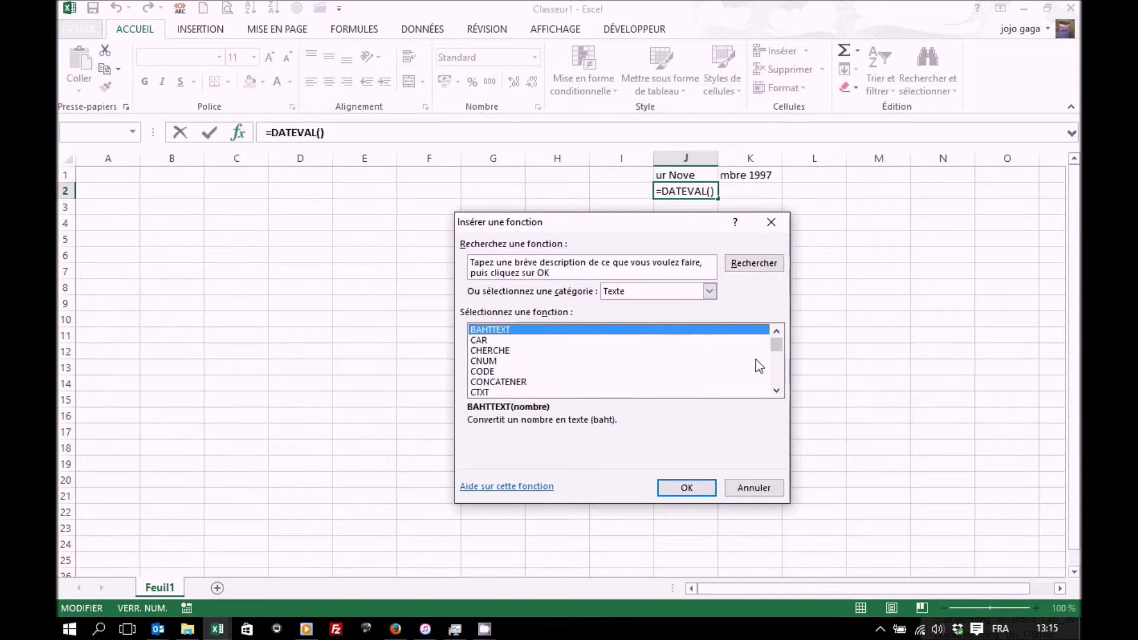
drag(779, 351, 779, 357)
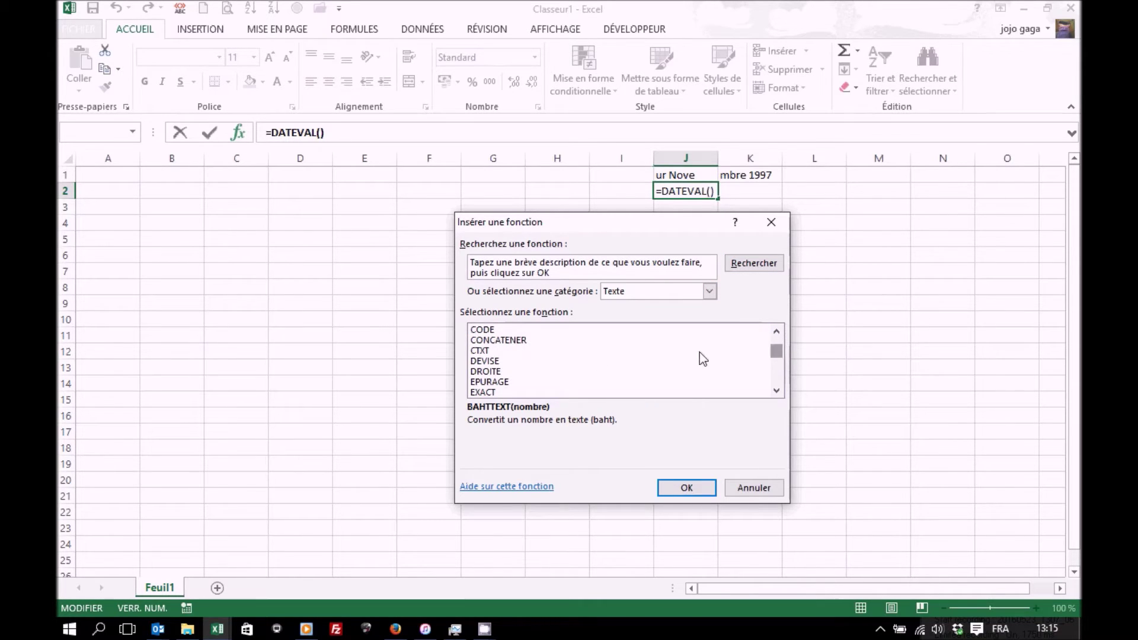
double_click(494, 373)
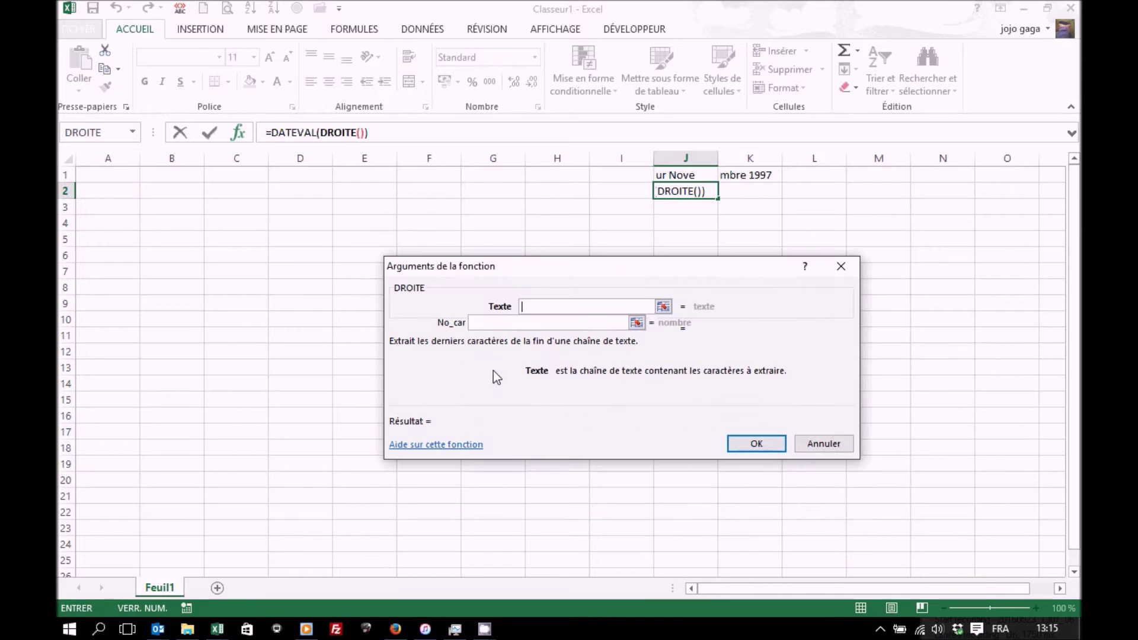
click(694, 175)
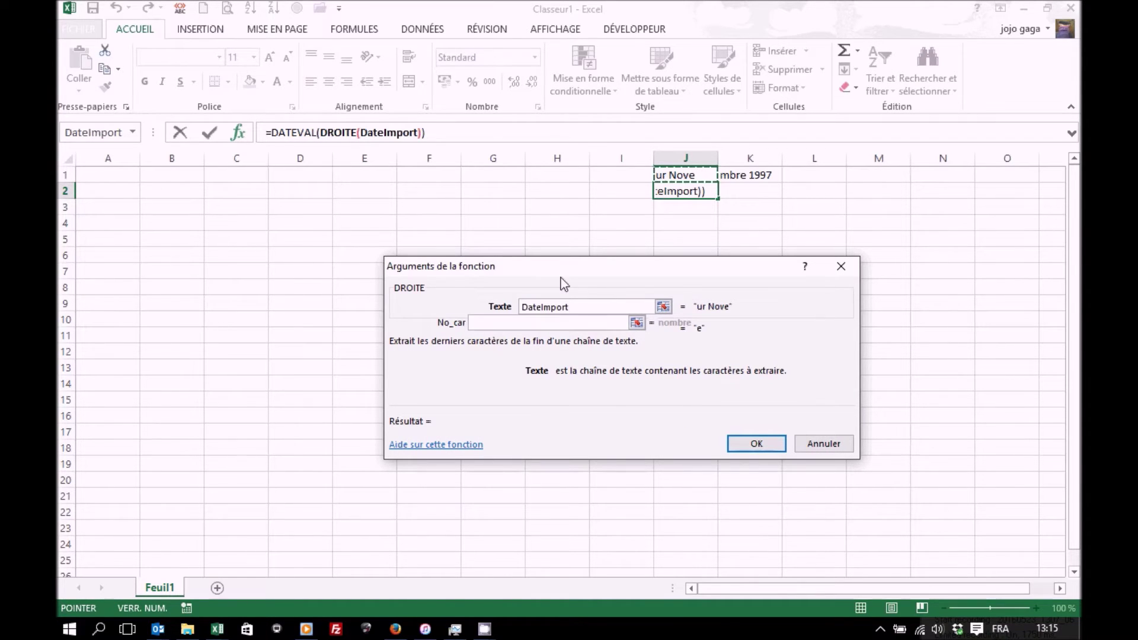
Step: Insert NBCAR as DROITE's No_car character-count argument
click(485, 323)
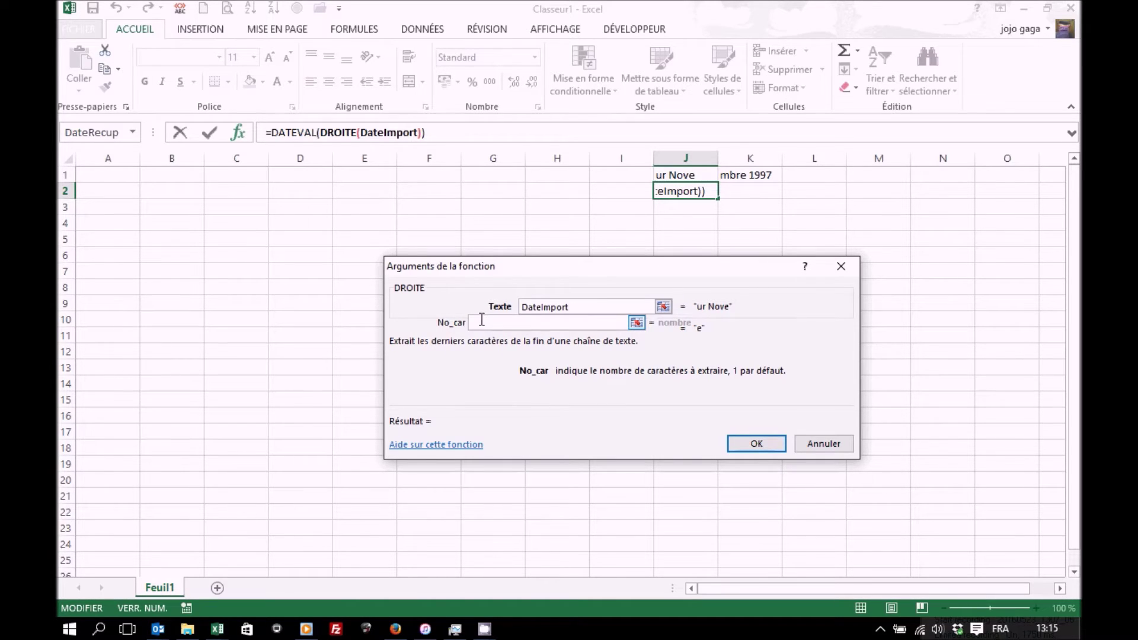
click(133, 132)
click(100, 328)
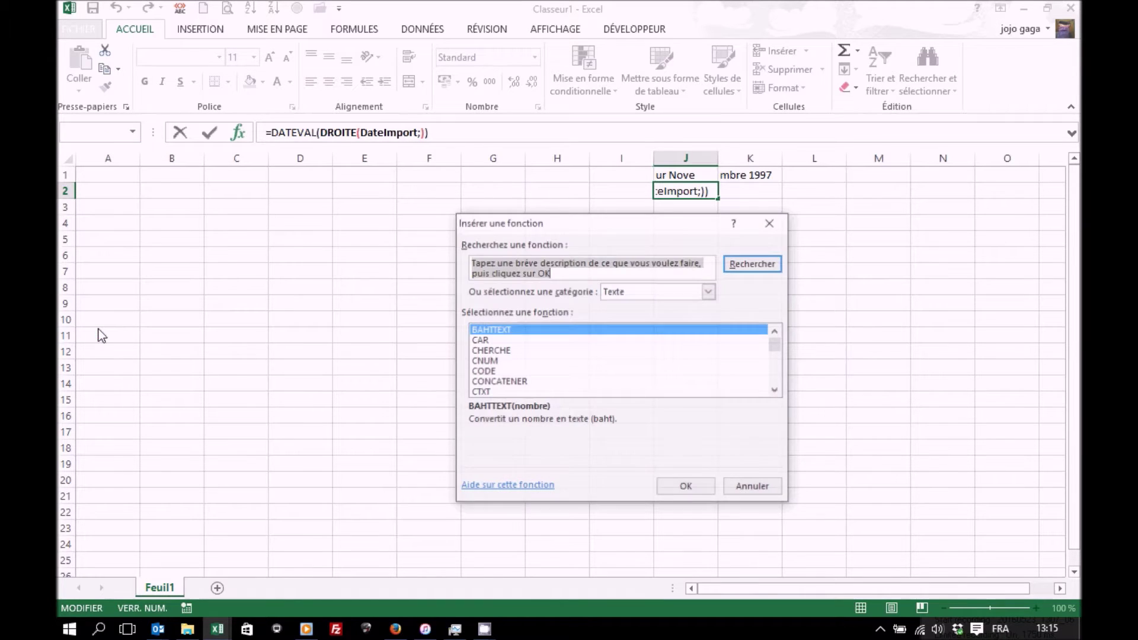
click(777, 369)
click(778, 384)
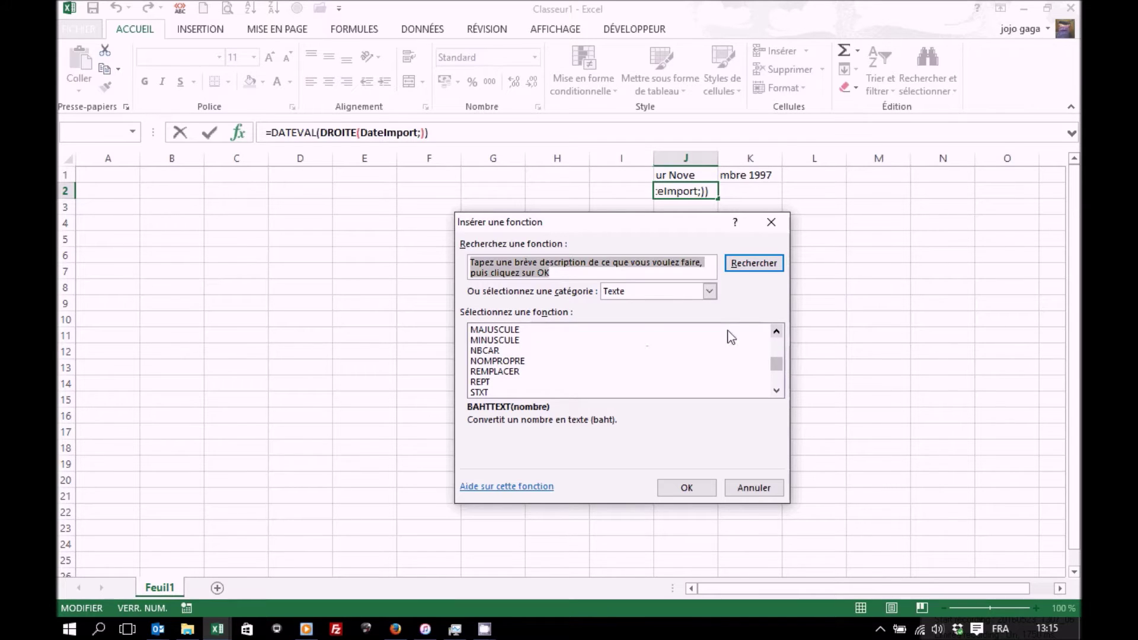
click(496, 351)
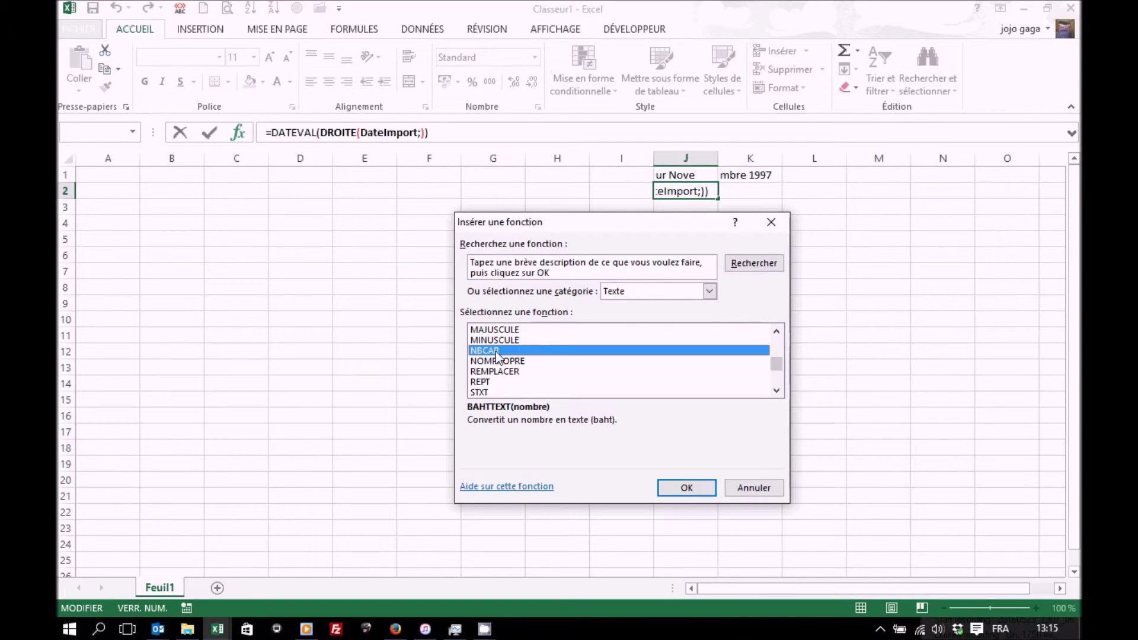
click(682, 489)
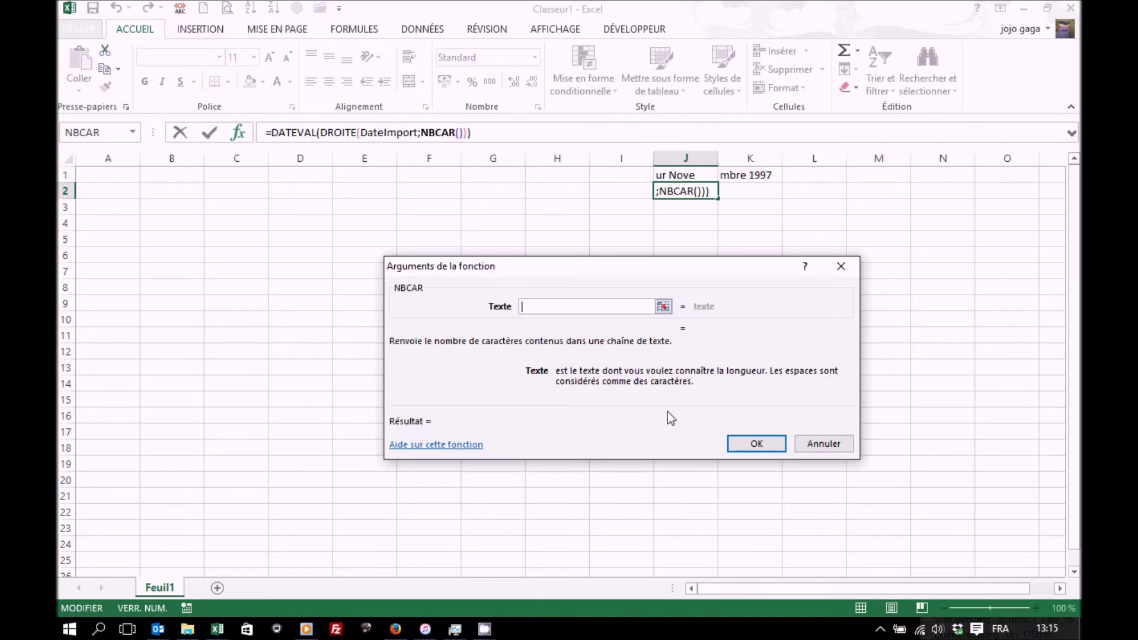
Step: Give NBCAR the text DateImport and set DROITE's No_car to NBCAR(DateImport)-3
click(672, 172)
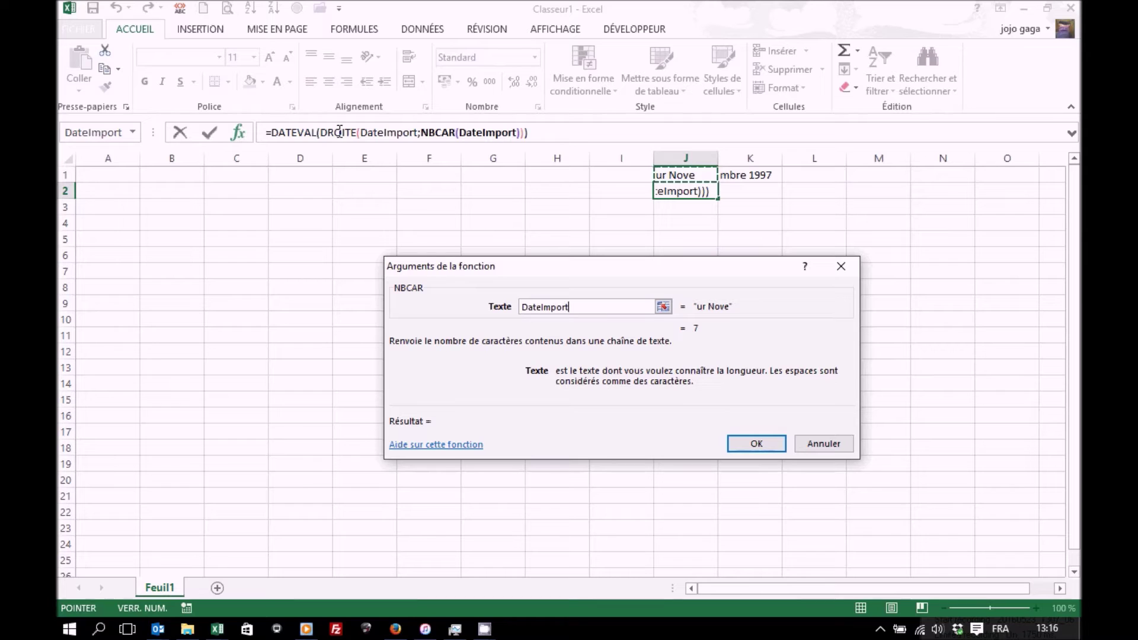
click(337, 132)
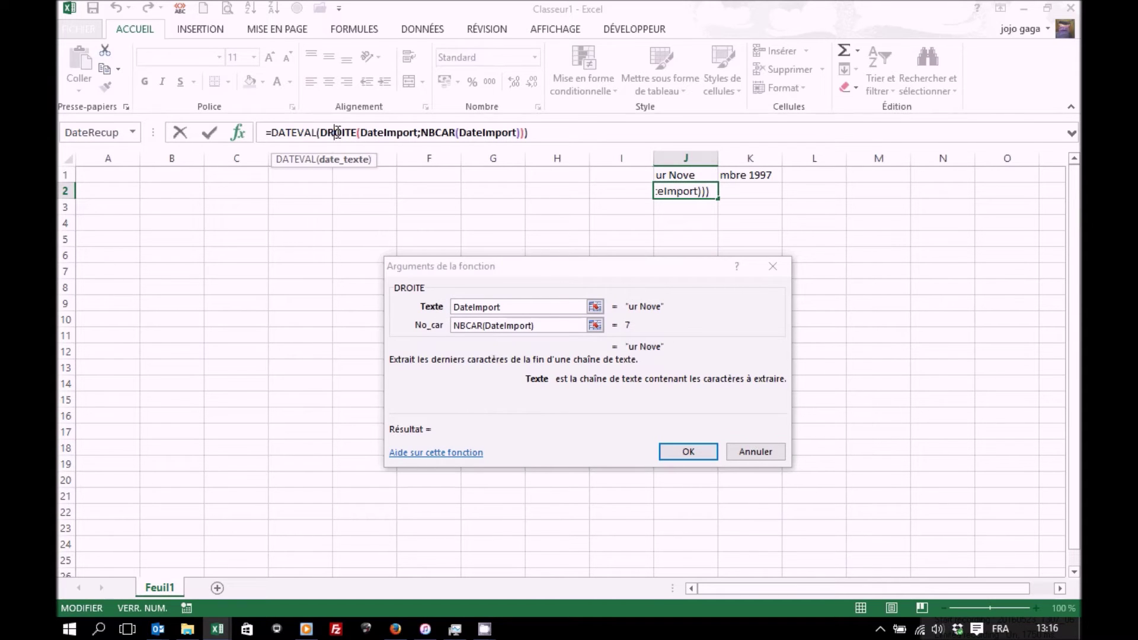
click(556, 324)
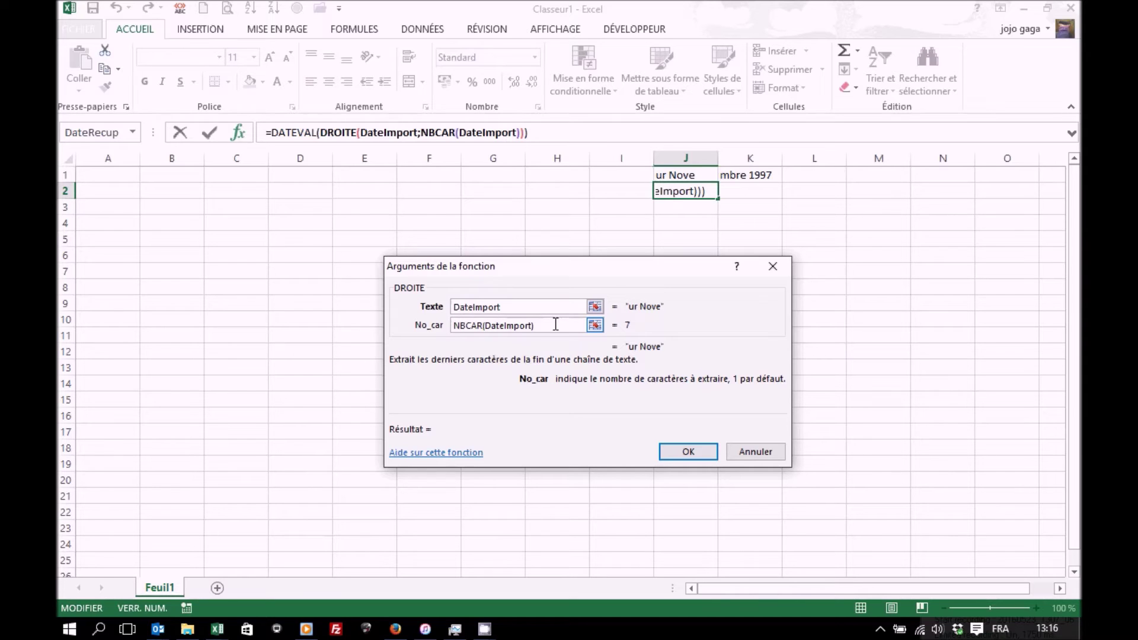
text(-)
text(3)
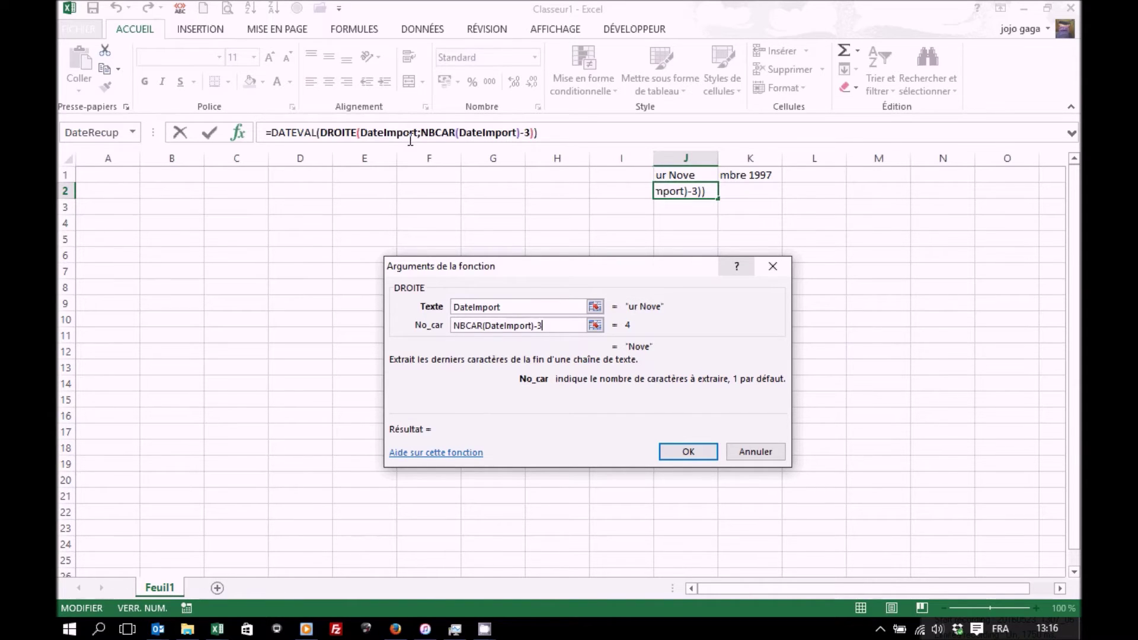
click(299, 131)
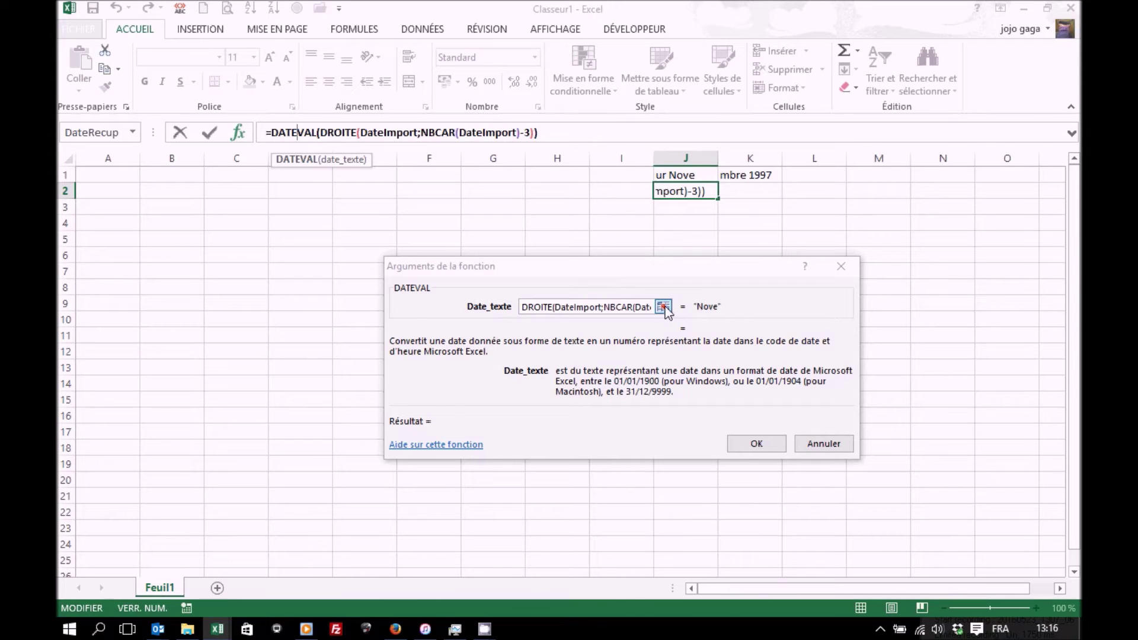
click(664, 307)
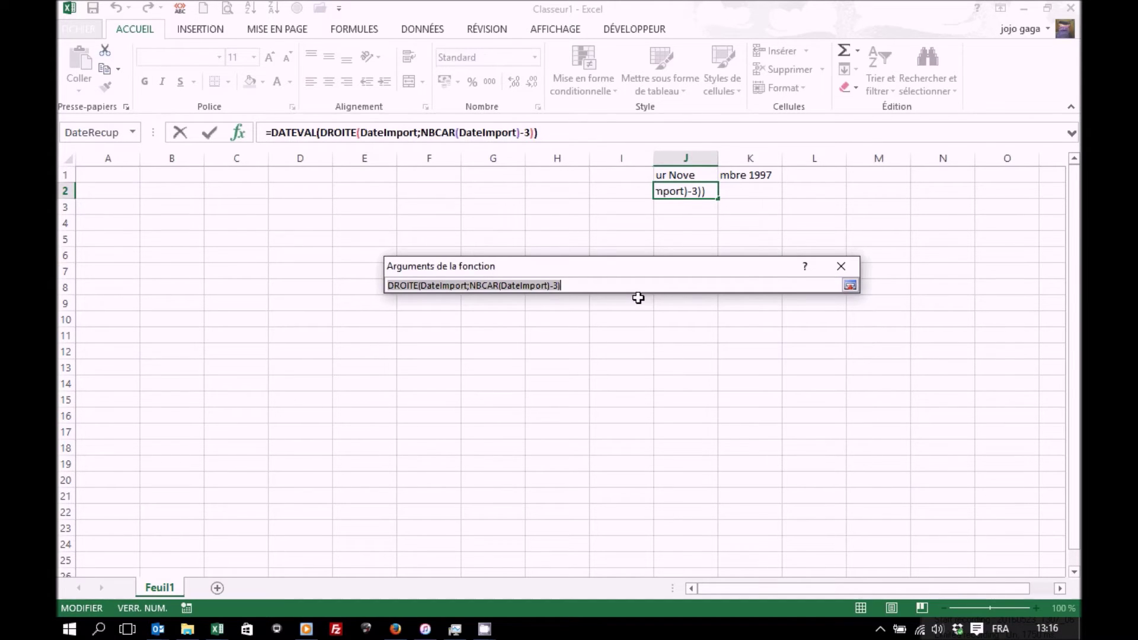
Step: Append &K1 to the DATEVAL date text and confirm, so J2 returns 35735
click(609, 286)
text(&)
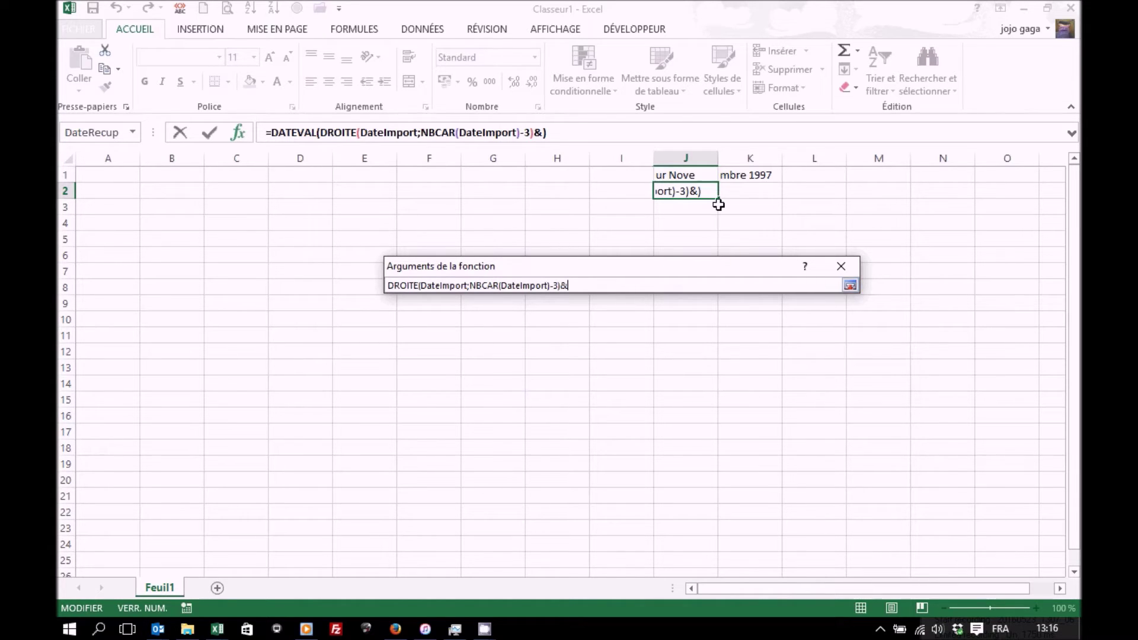
click(739, 175)
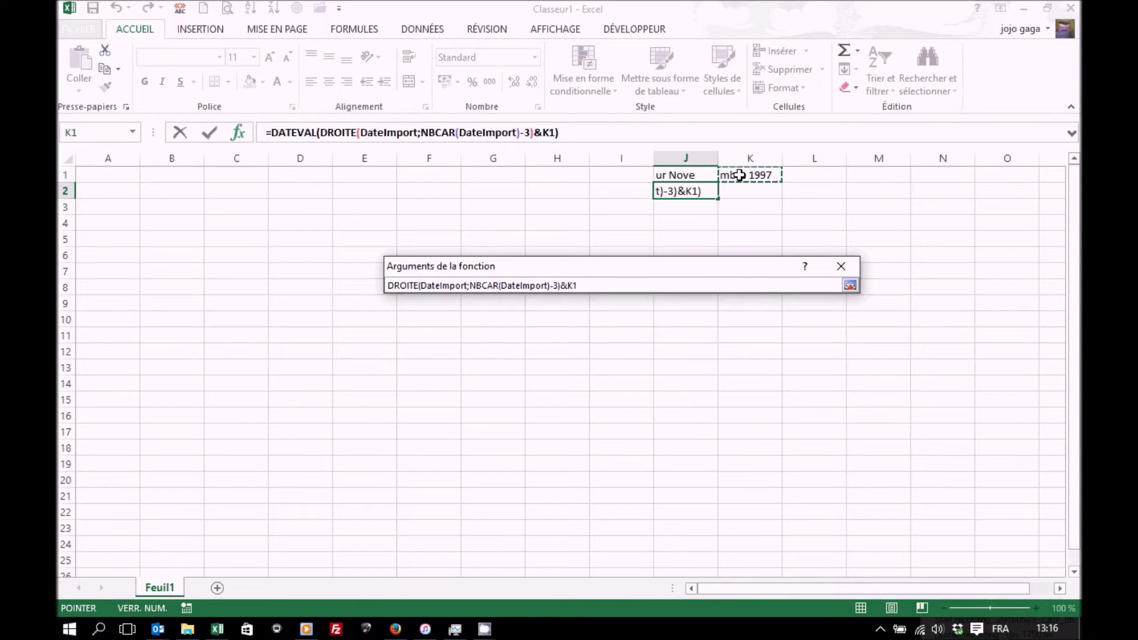
click(850, 285)
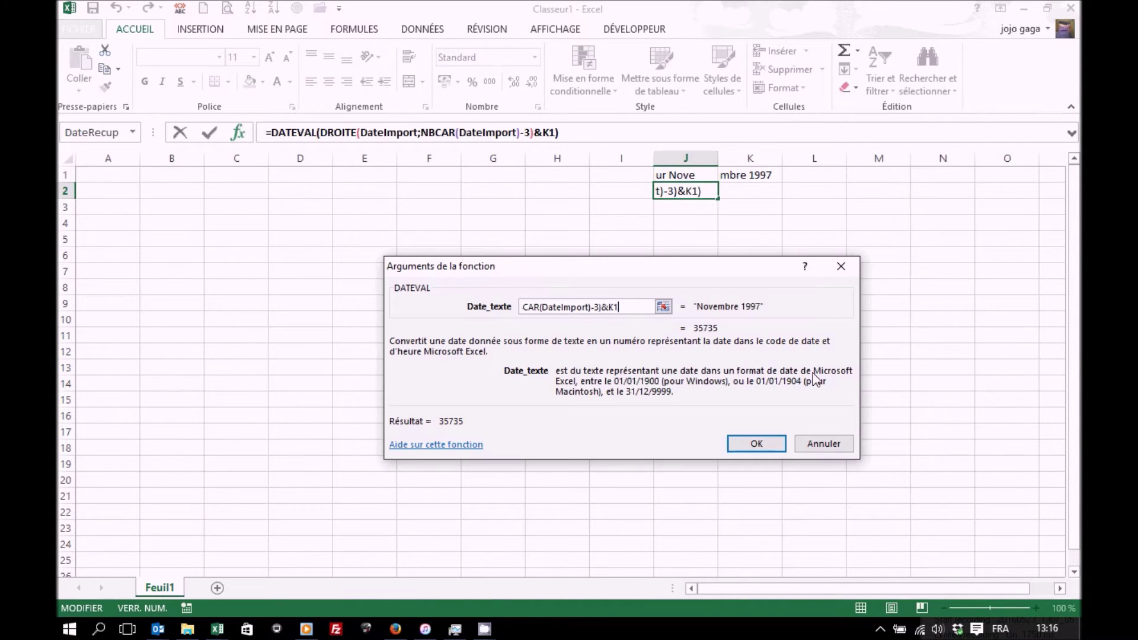
click(758, 445)
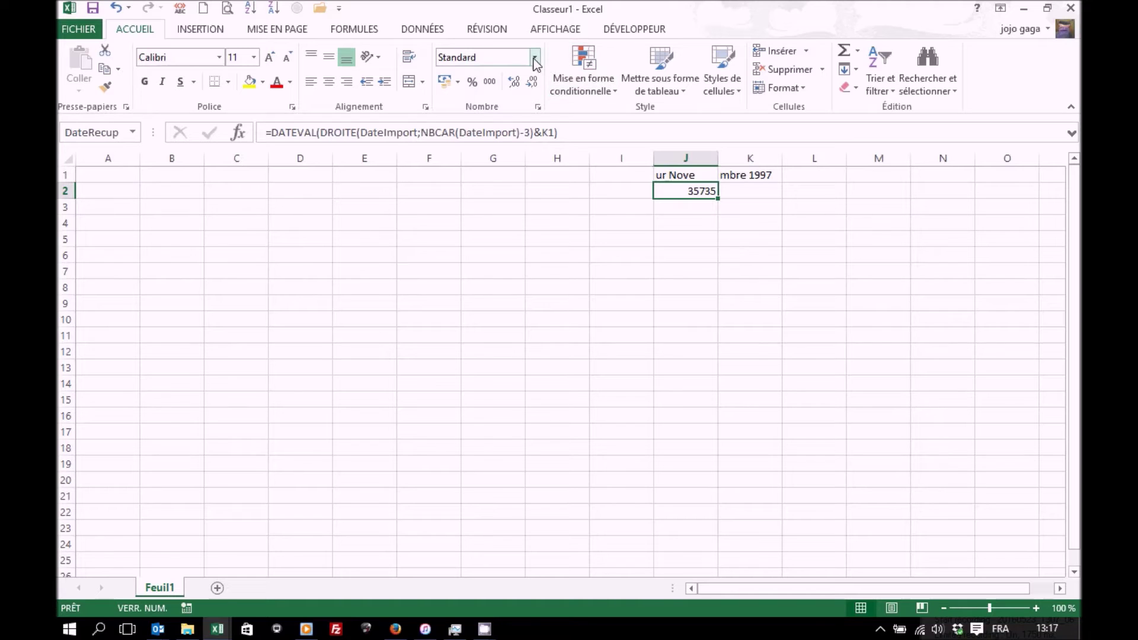
click(539, 108)
Step: Apply the custom format mmmm-aaaa to J2 so it shows novembre-1997
click(444, 360)
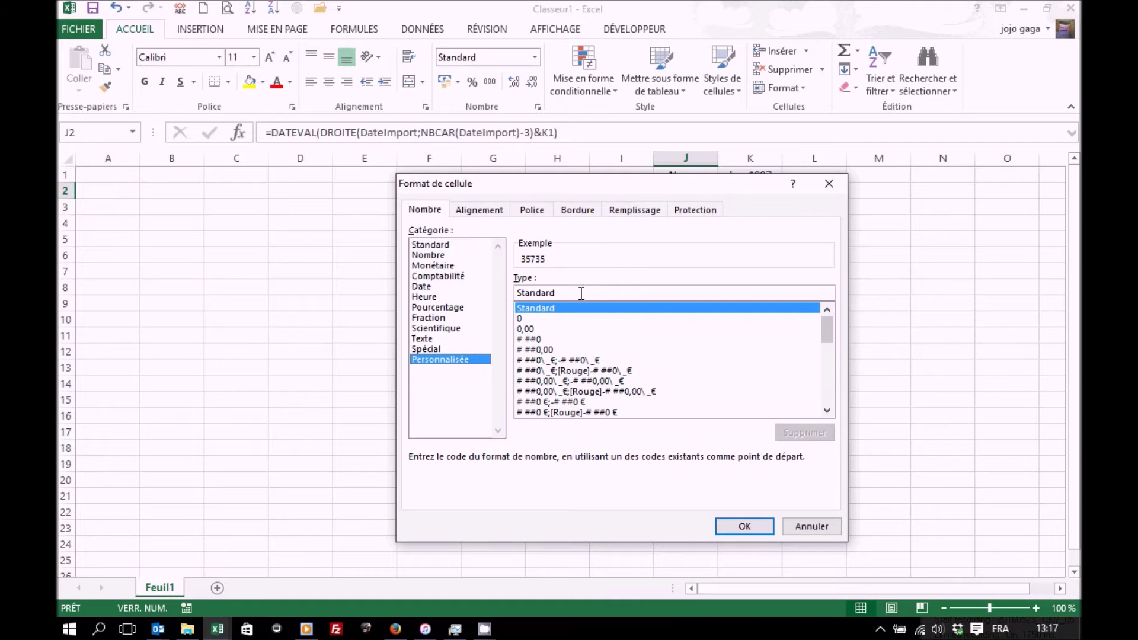
drag(555, 292, 472, 288)
text(mmmm-aaaa)
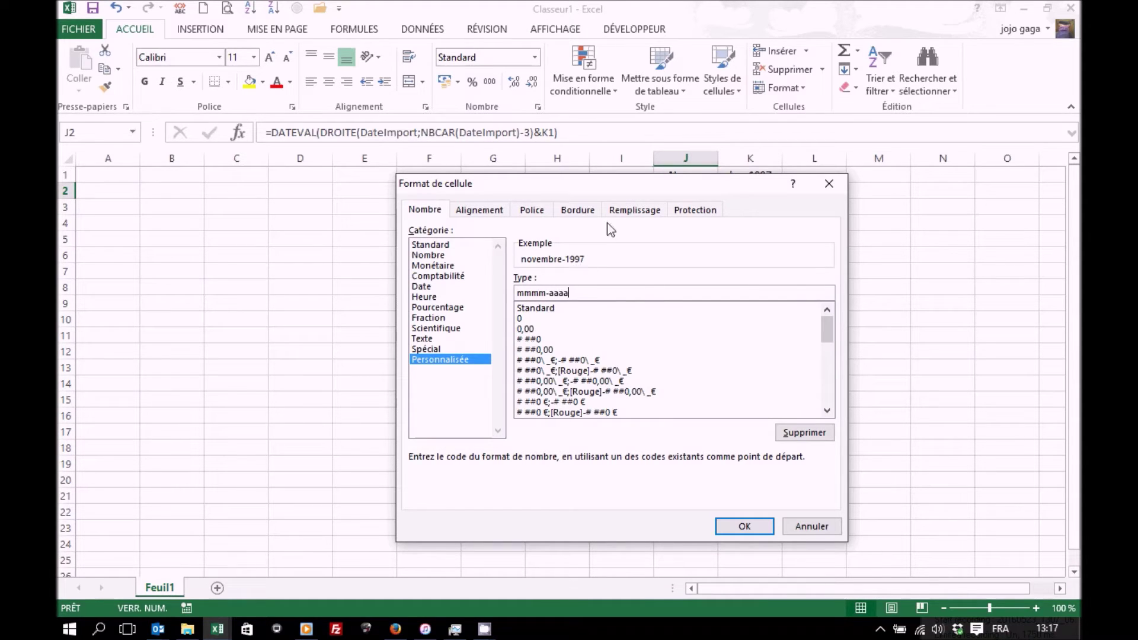
click(744, 526)
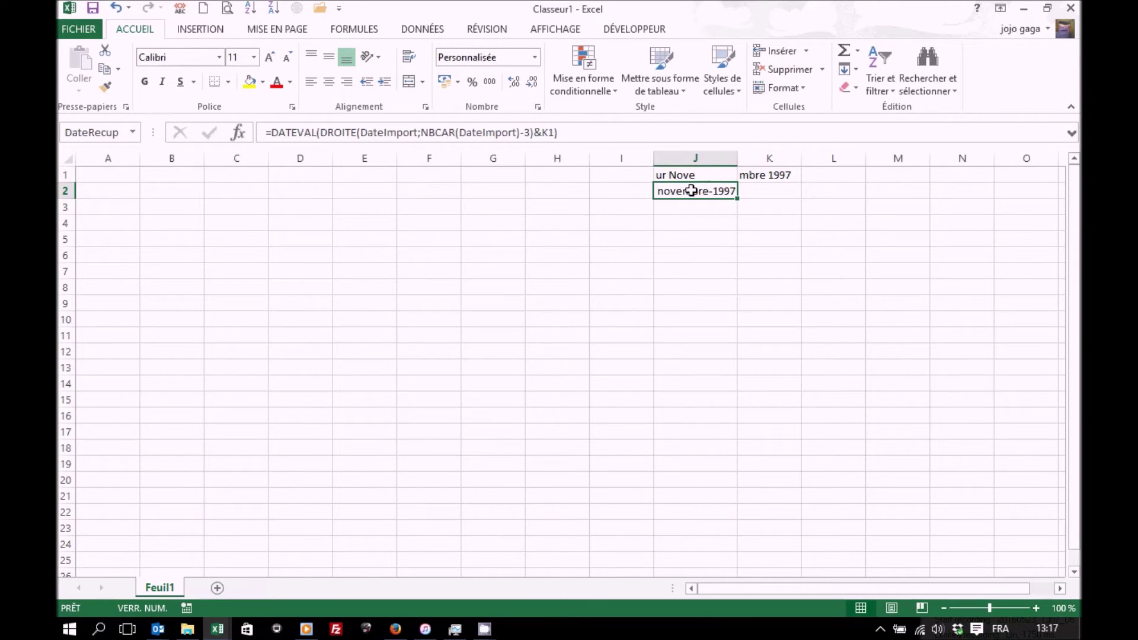
drag(686, 173, 775, 169)
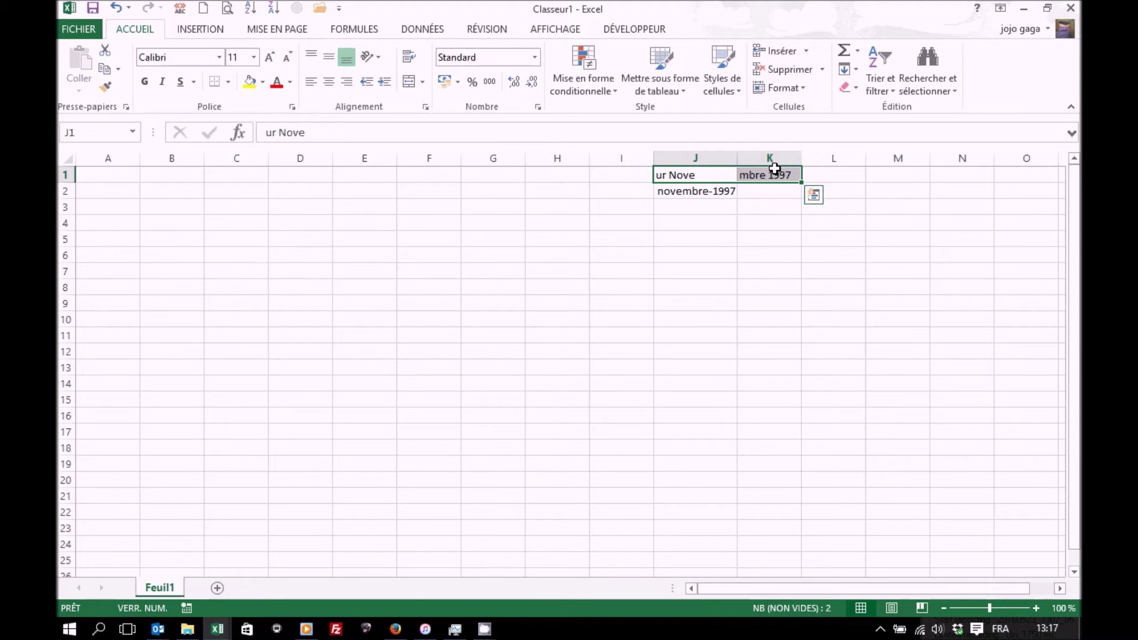
Step: Delete the contents of J1:K1, then select cell G7
key(Delete)
click(486, 265)
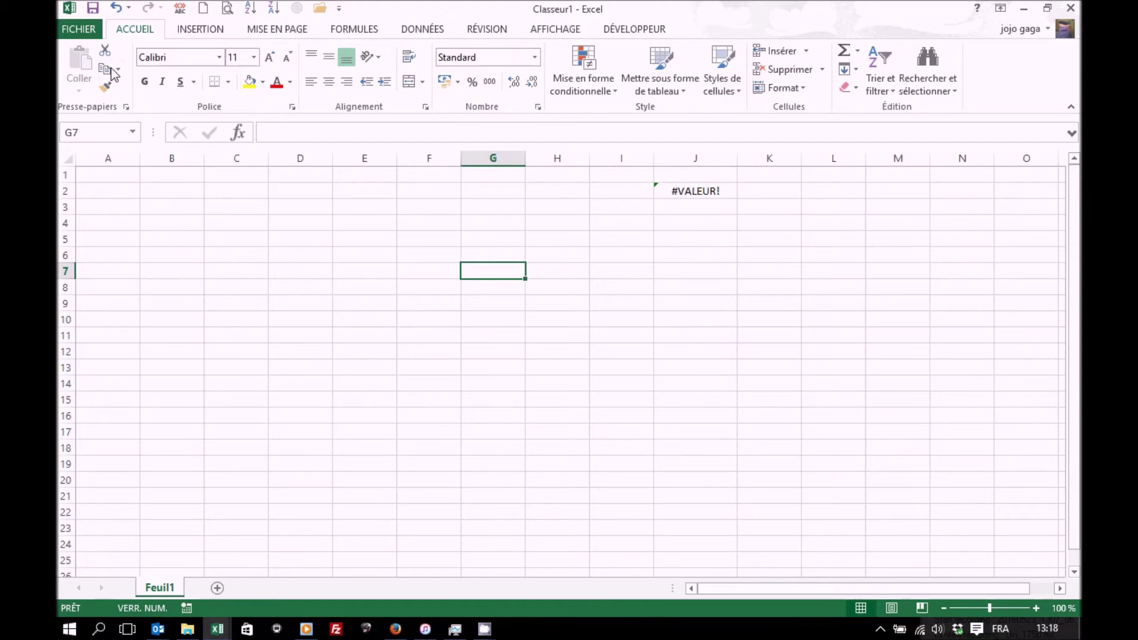
Step: Save into the Tutos folder as macro-enabled workbook named MacroImport
click(85, 30)
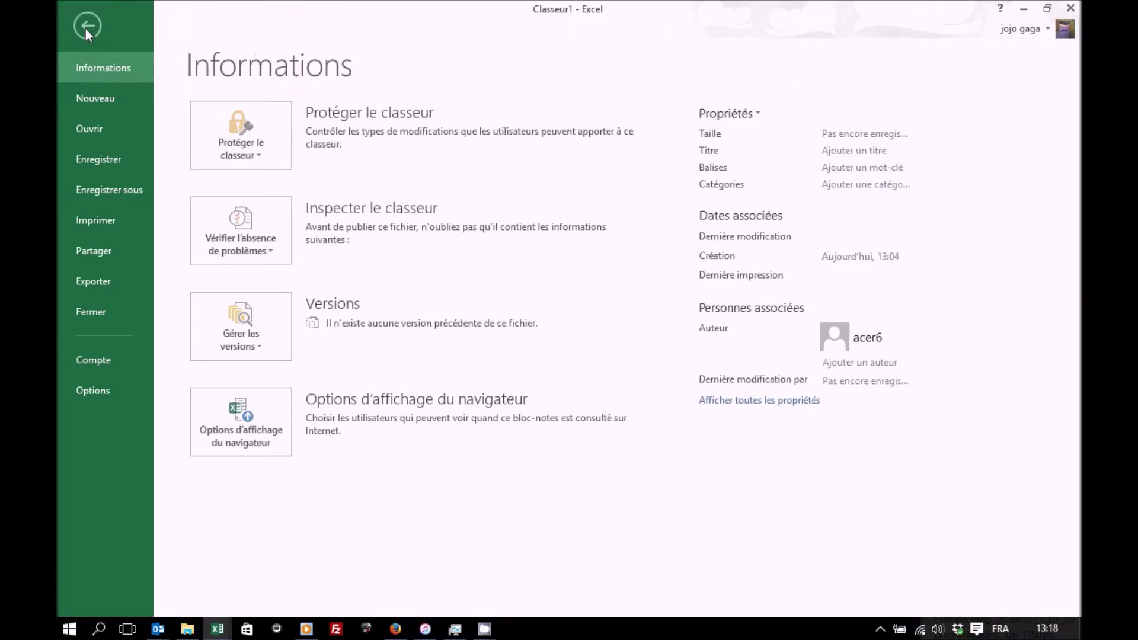
click(104, 190)
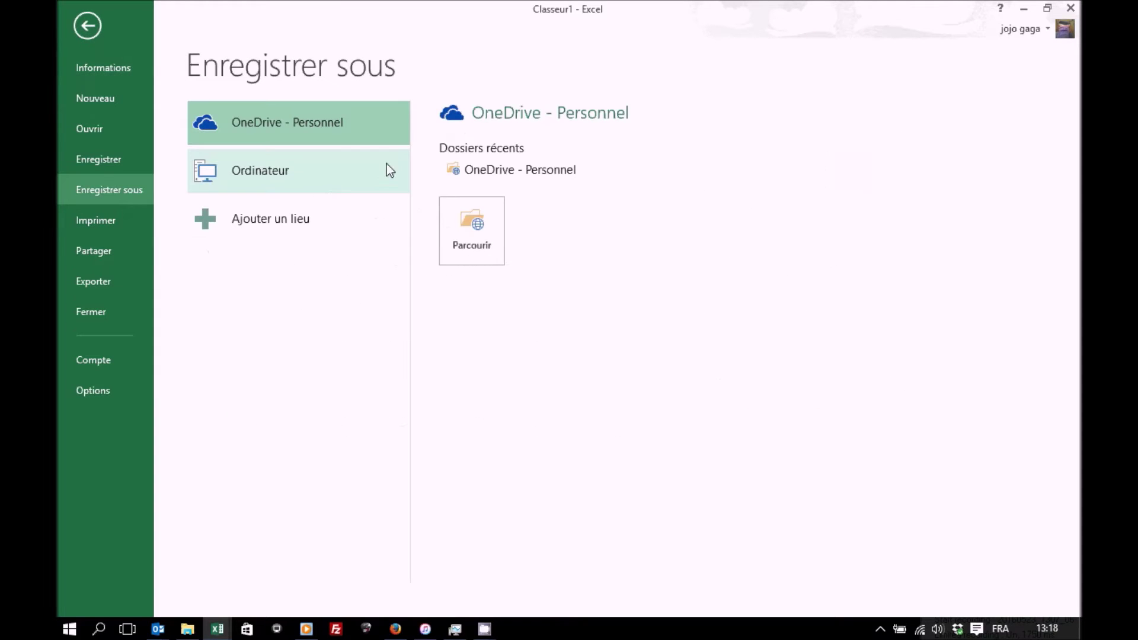
click(297, 173)
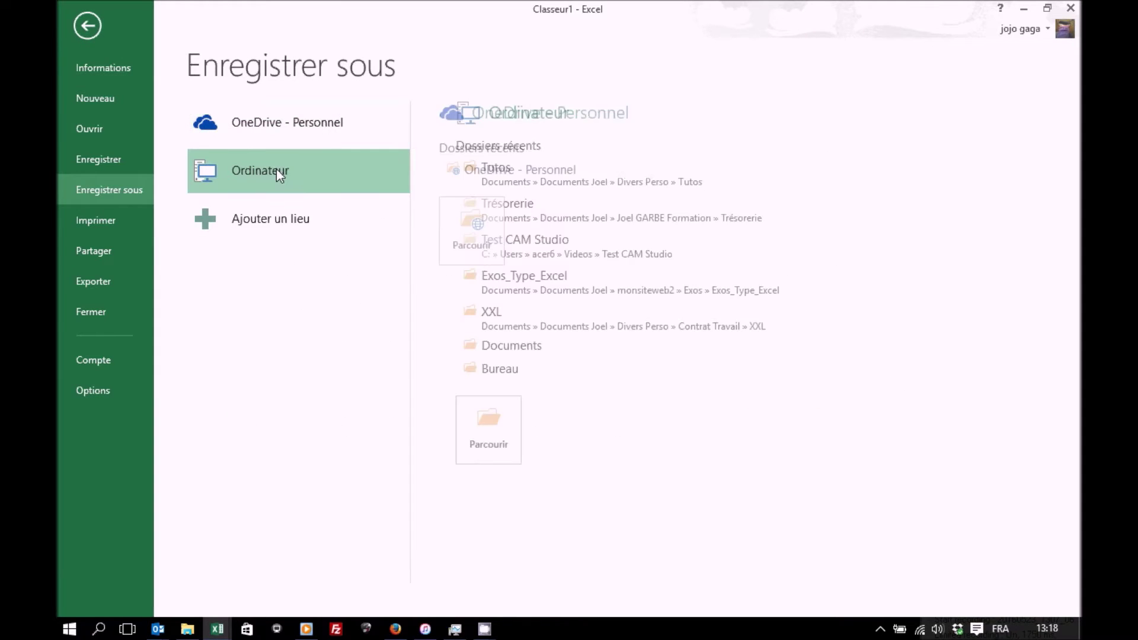
click(492, 174)
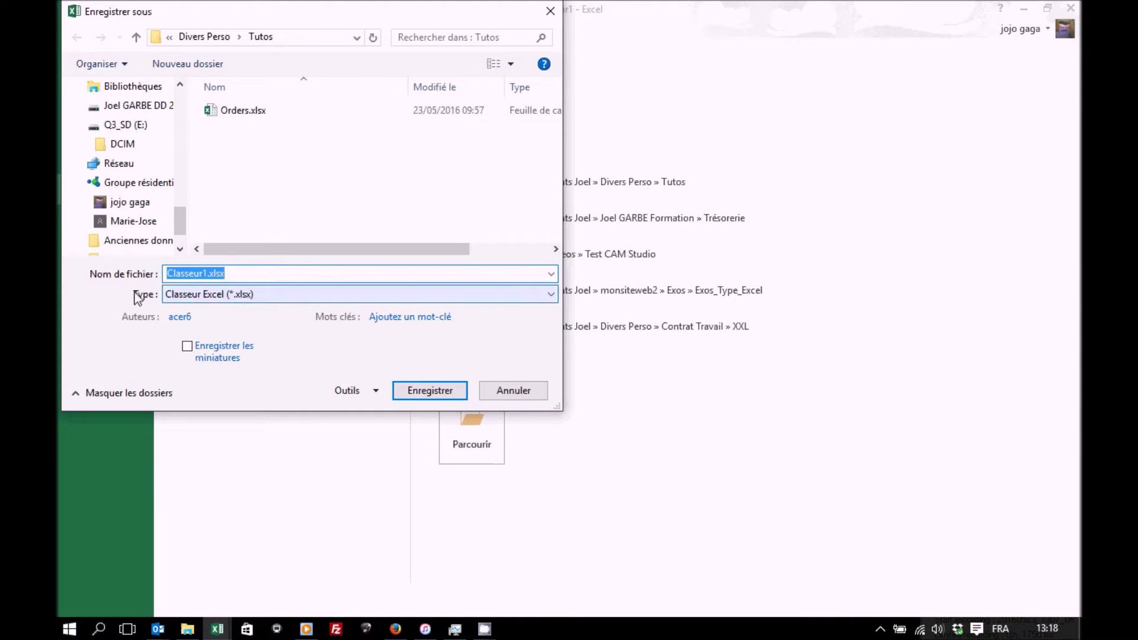
click(247, 295)
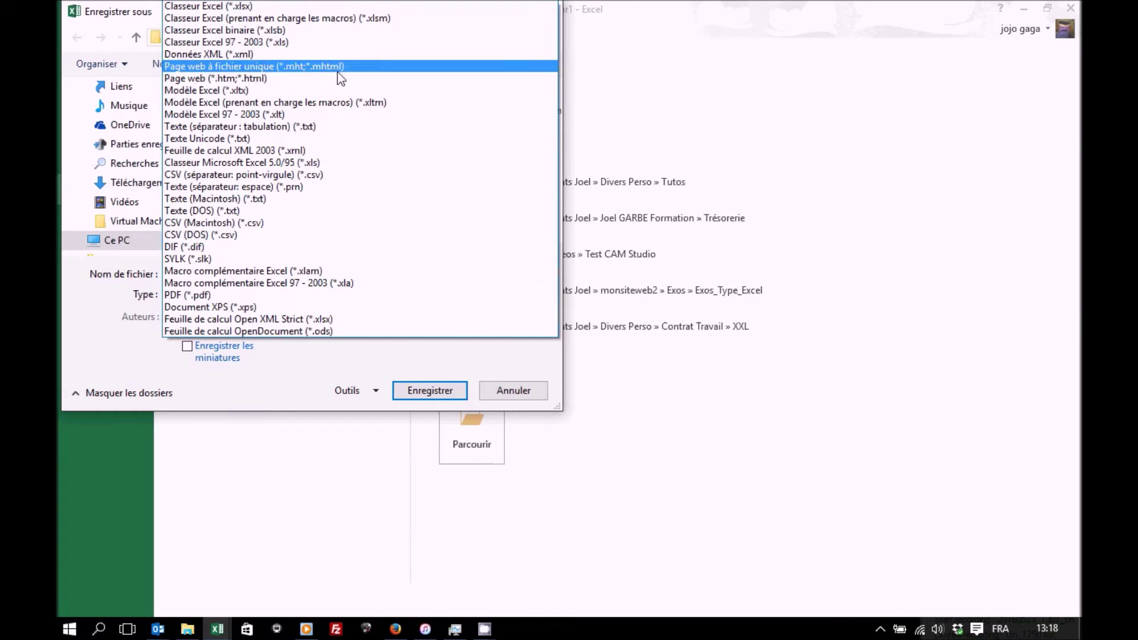
click(315, 18)
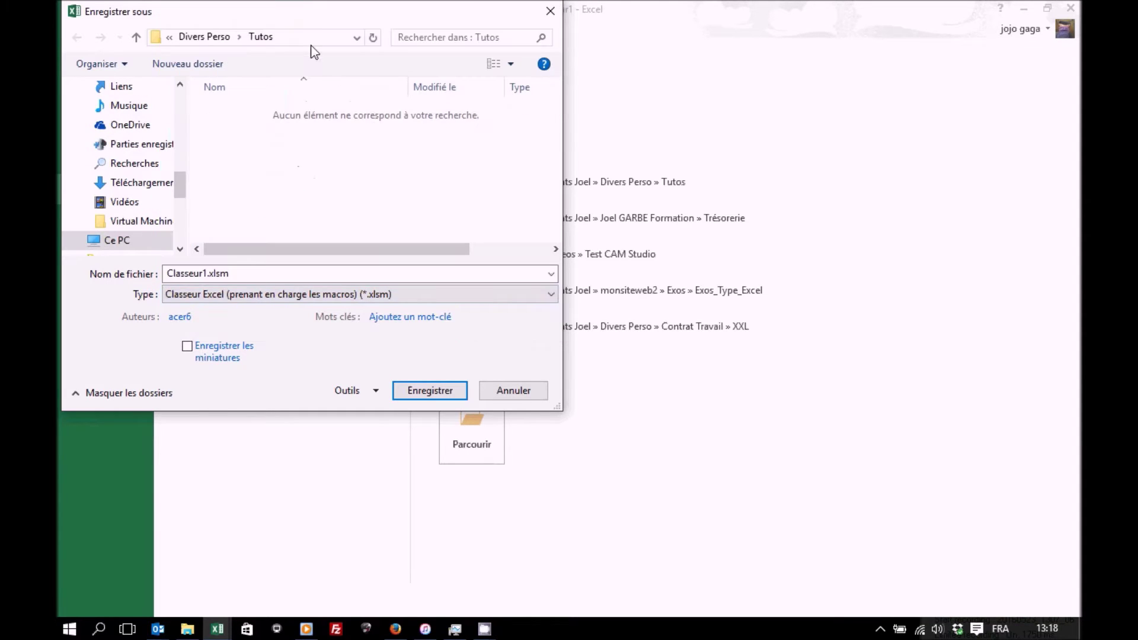
click(255, 270)
double_click(255, 272)
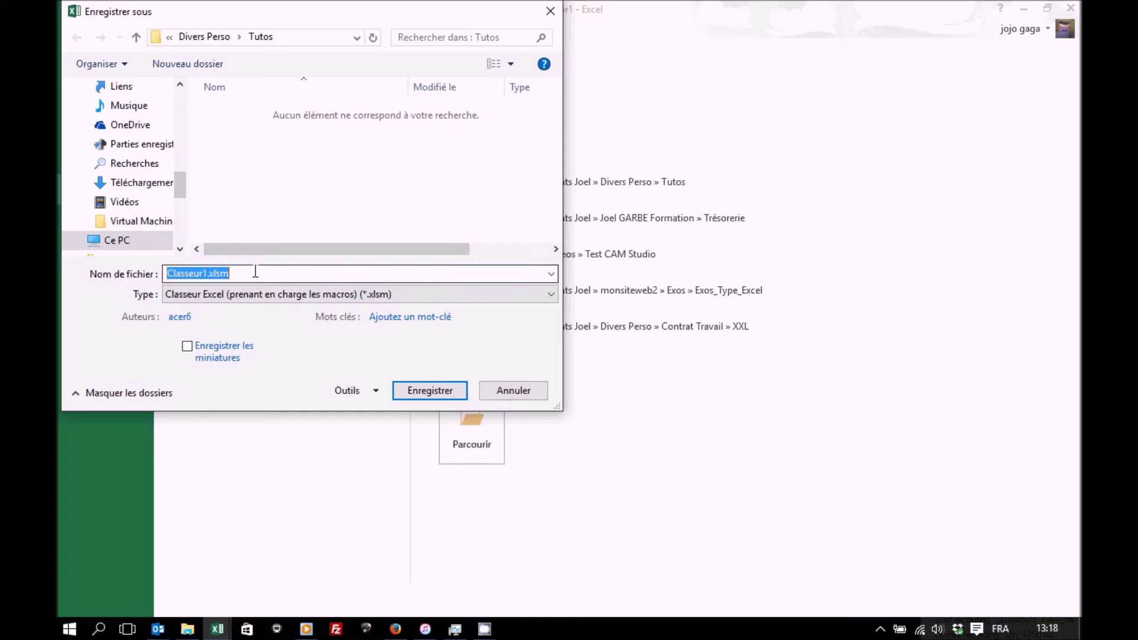
text(MacroImport)
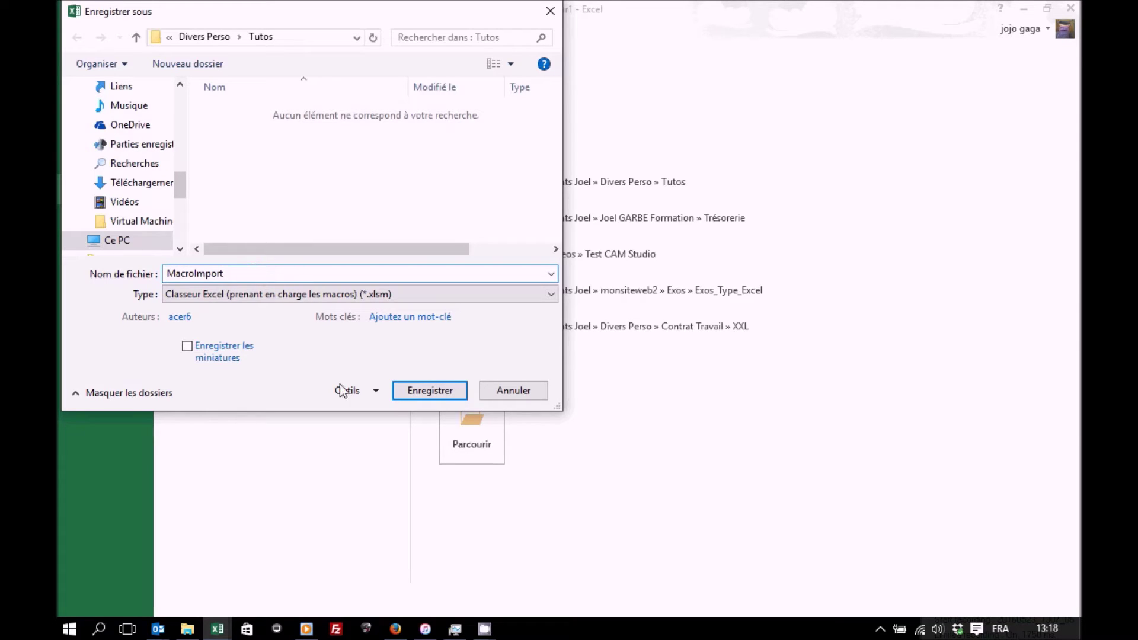
click(422, 393)
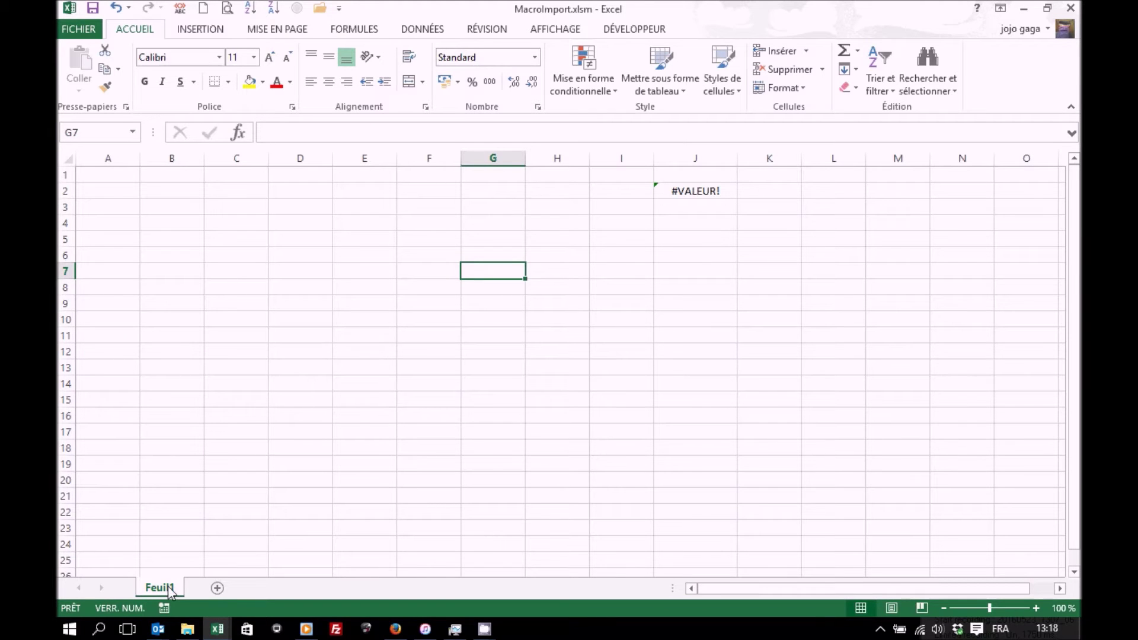
Step: Rename the Feuil1 sheet to Acueil
double_click(169, 589)
text(Acueil)
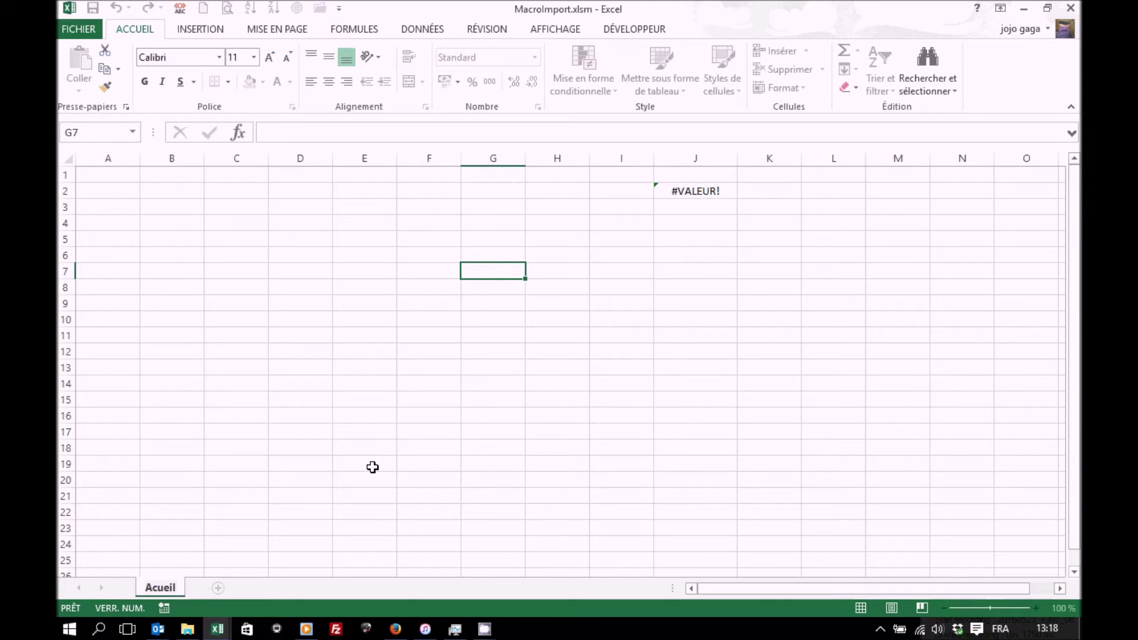
key(Return)
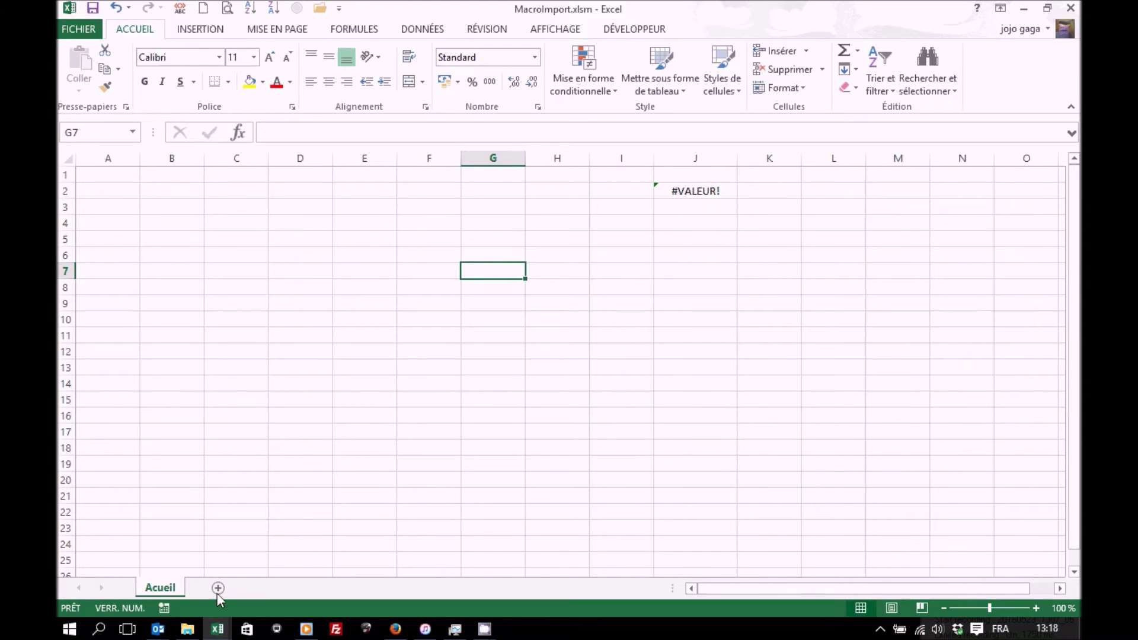
Step: Switch to the OrdMensuel.txt workbook and close it
click(221, 630)
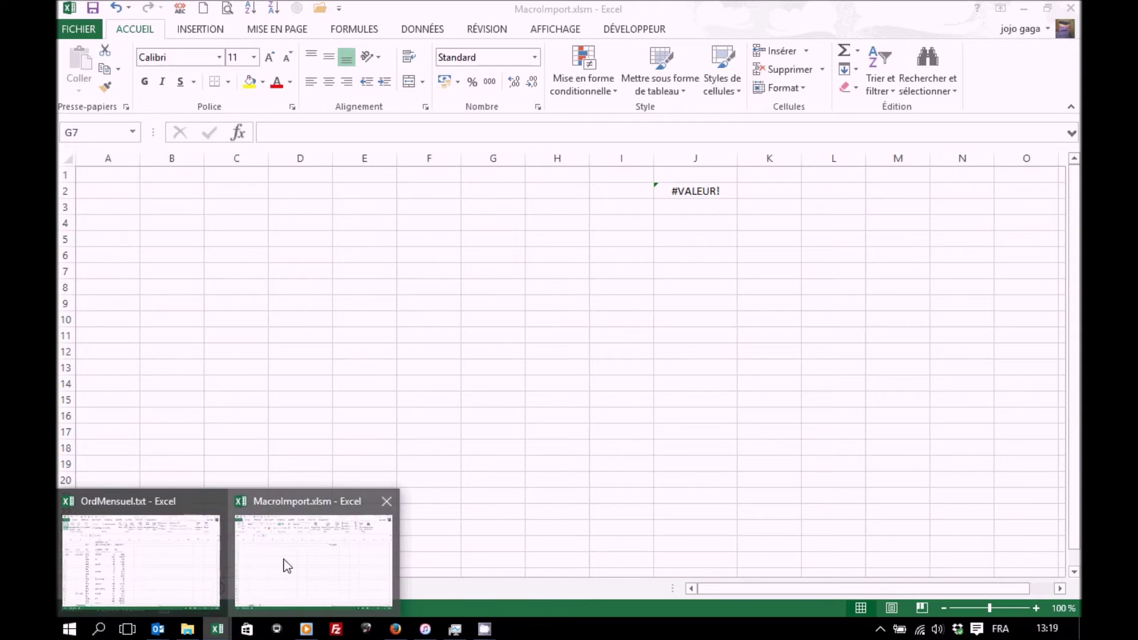
mouse_move(140, 551)
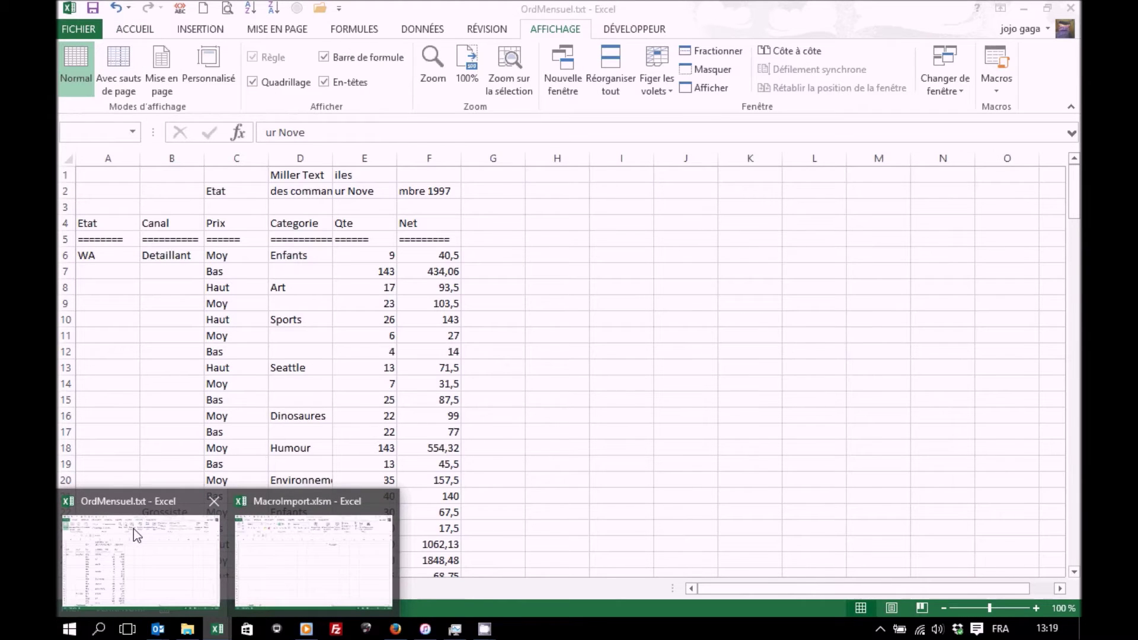
click(133, 528)
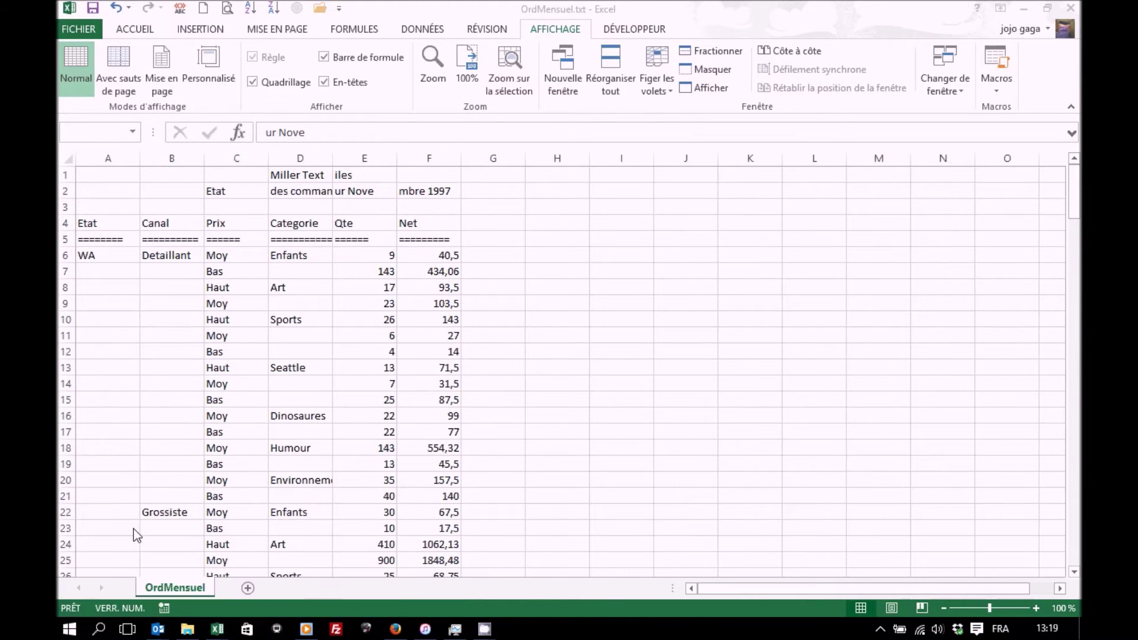
click(1071, 8)
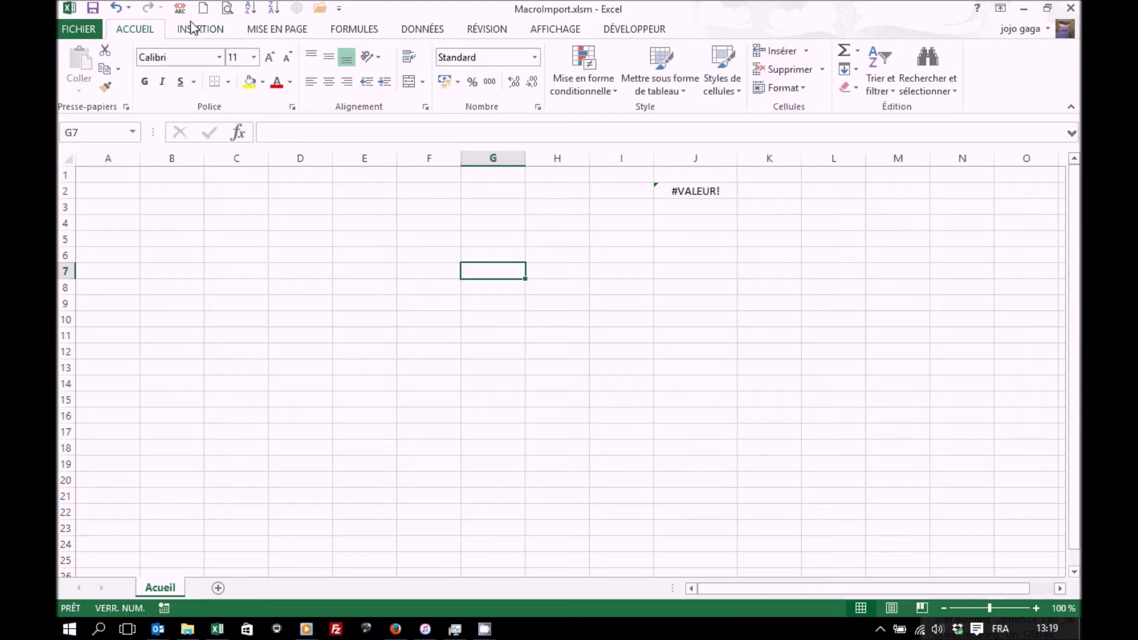
Step: Record macro ImportMensuel in Ce classeur, described 'Import du fichier texte mensuel'
click(648, 36)
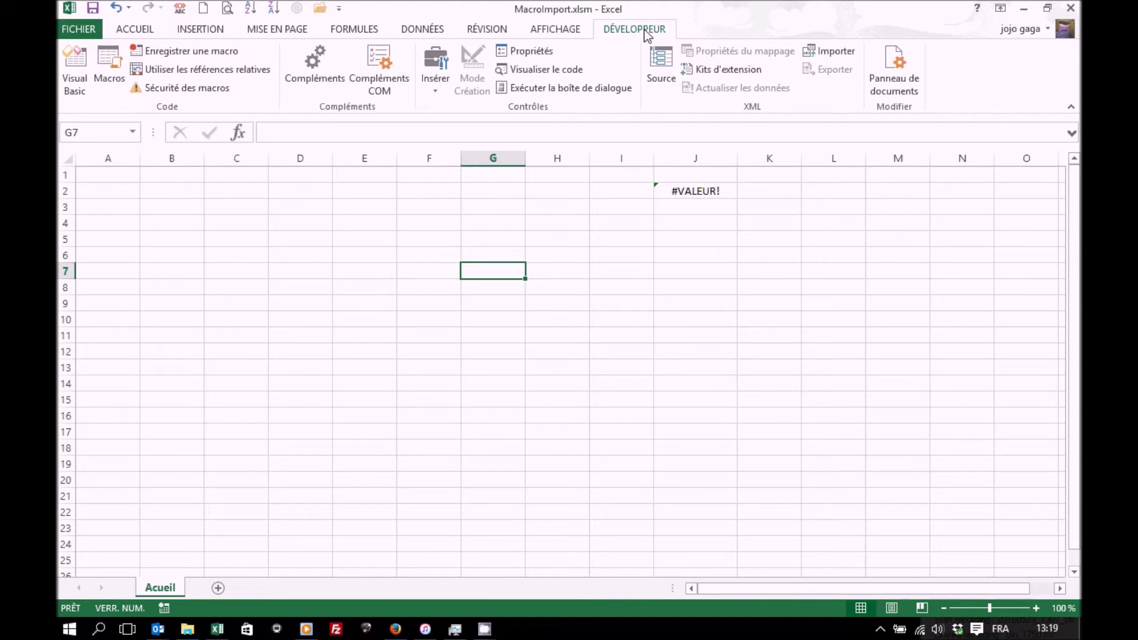
click(197, 55)
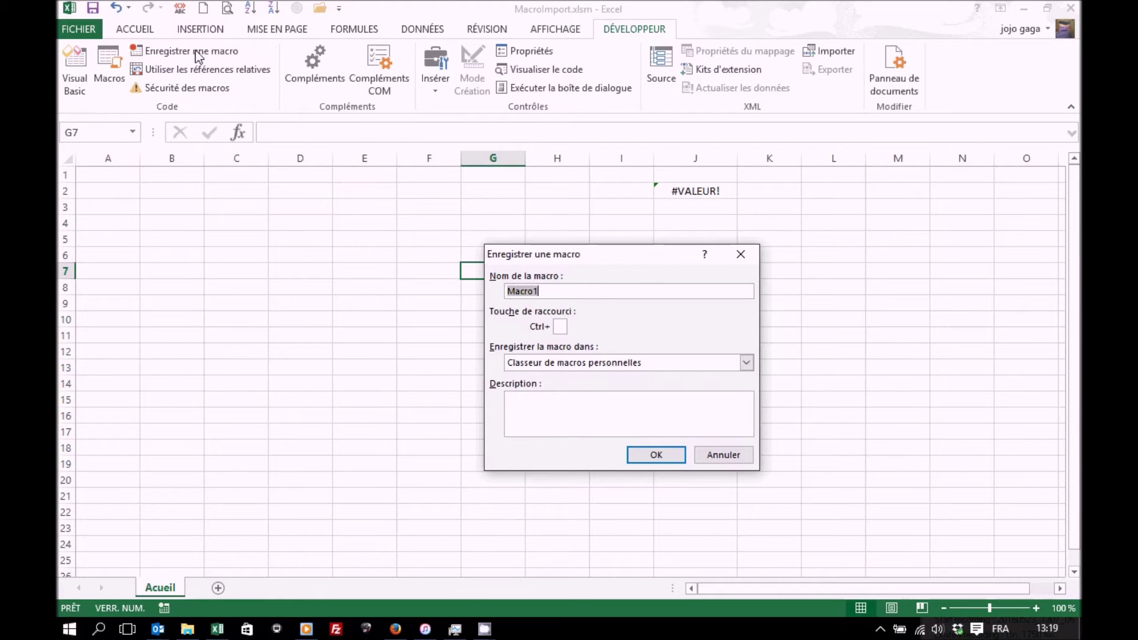
text(Import)
text(Mensuel)
click(747, 366)
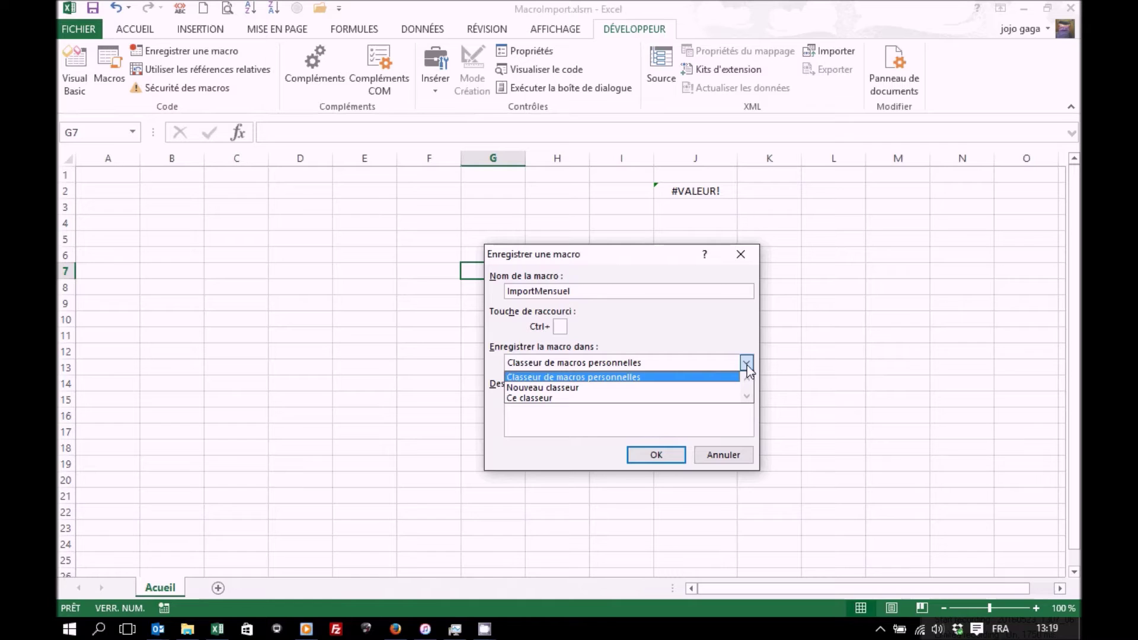
click(541, 405)
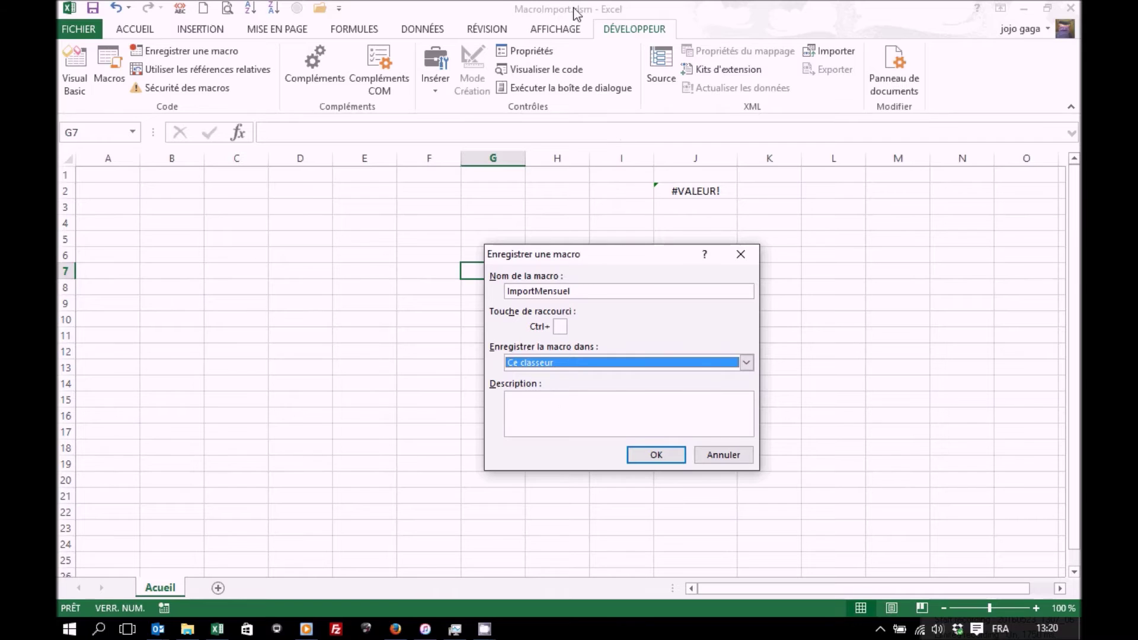
click(583, 417)
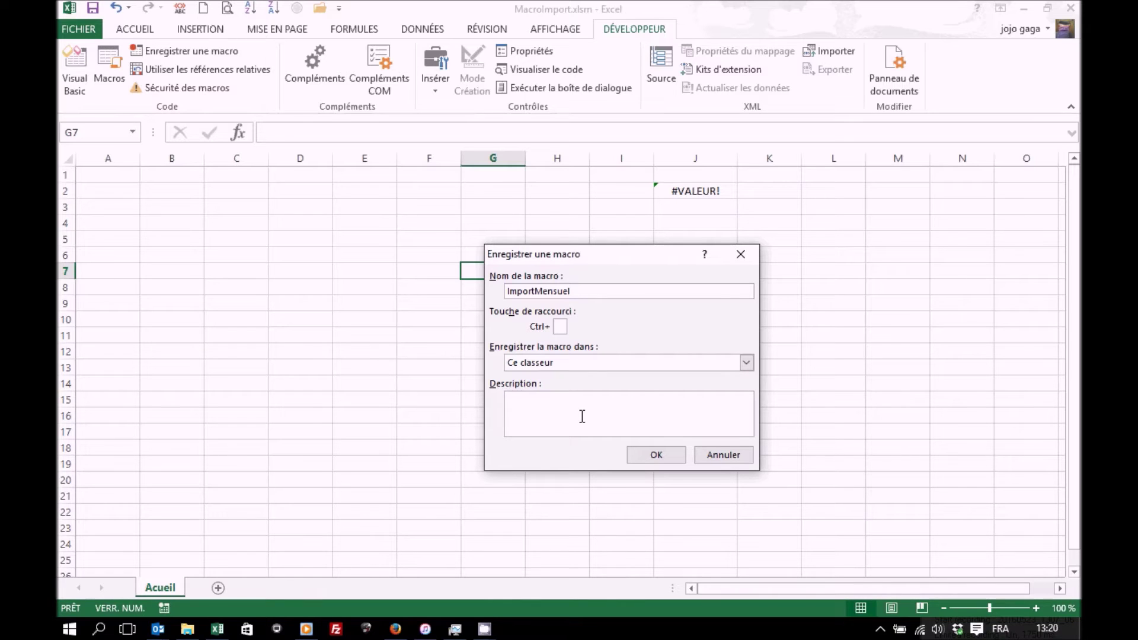
text(Import du fichier text mensuel)
click(596, 401)
text(e)
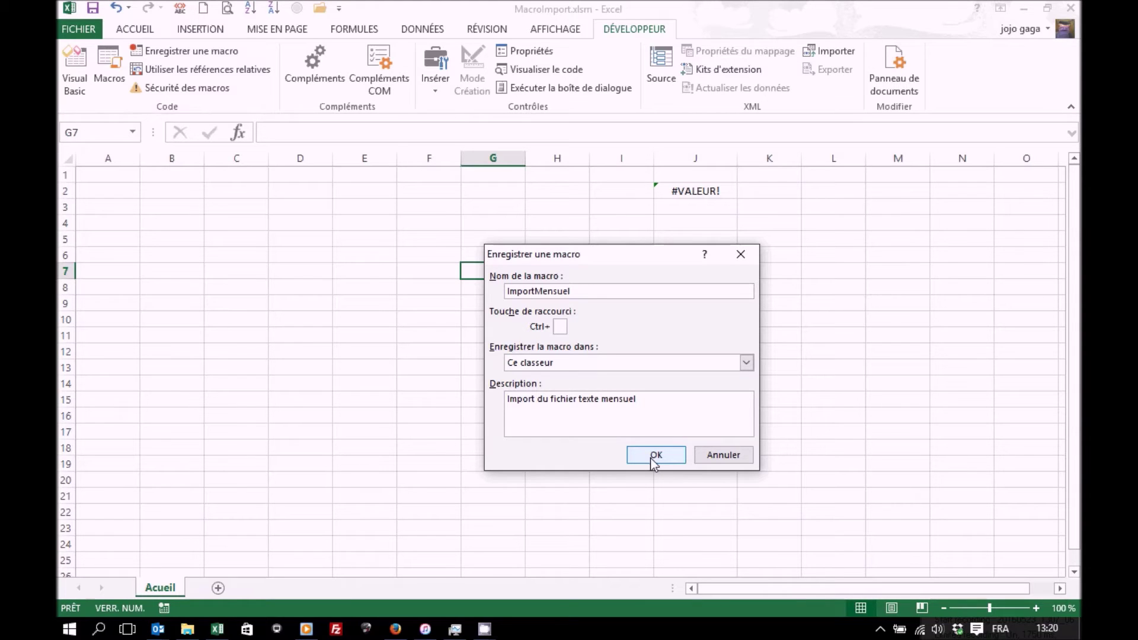
click(656, 456)
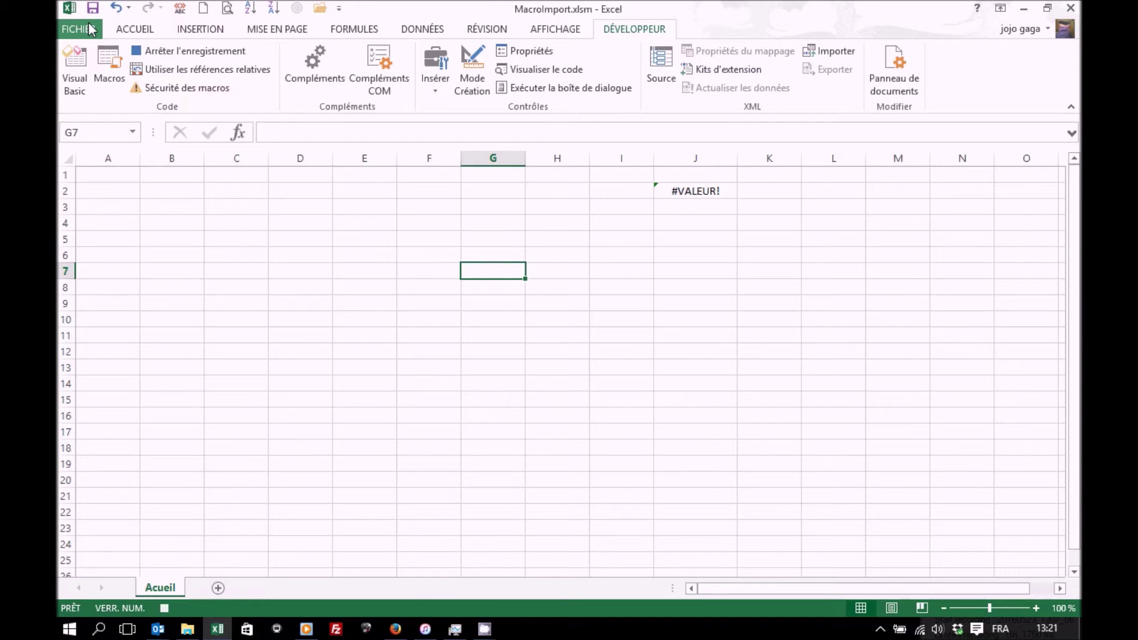
Step: Open the Orders.xlsx workbook from the recent files list
click(89, 29)
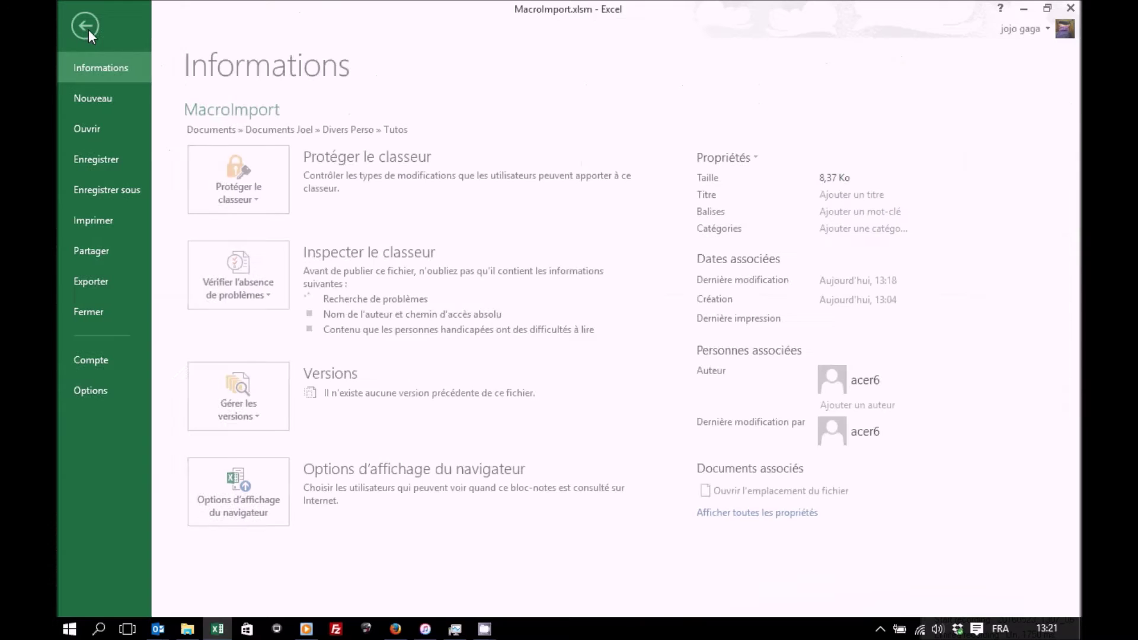
click(90, 133)
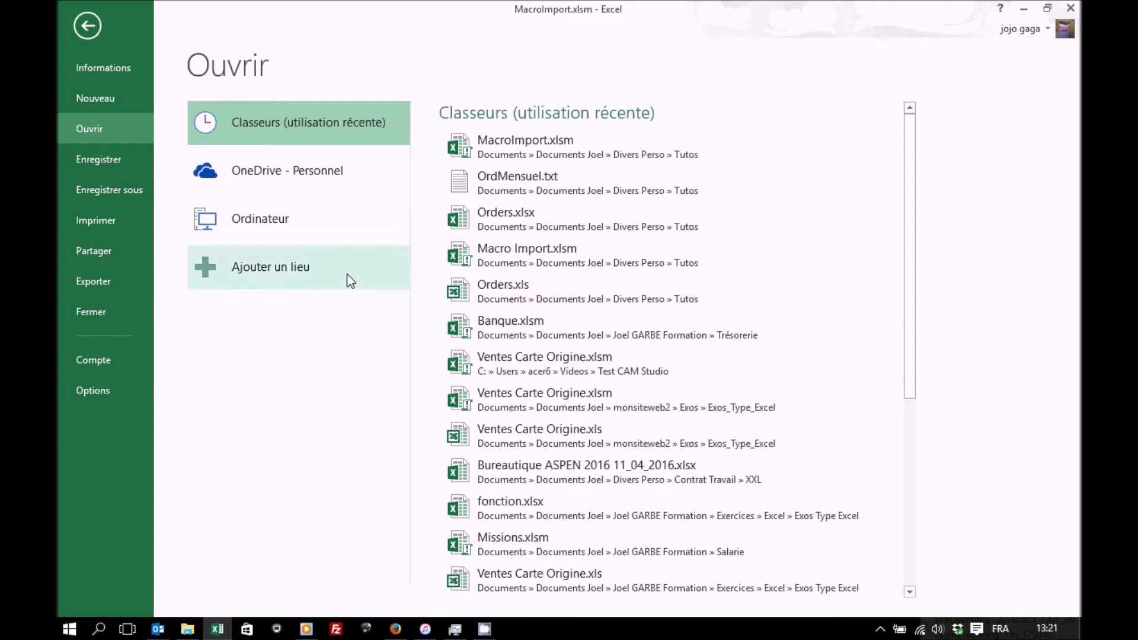
mouse_move(529, 218)
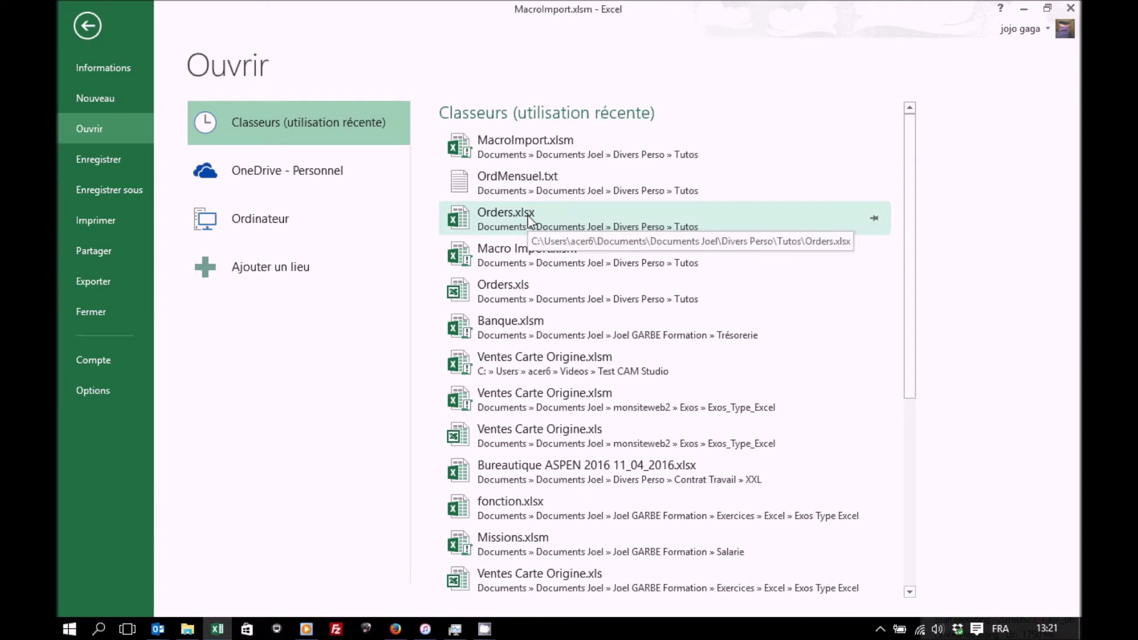
click(529, 219)
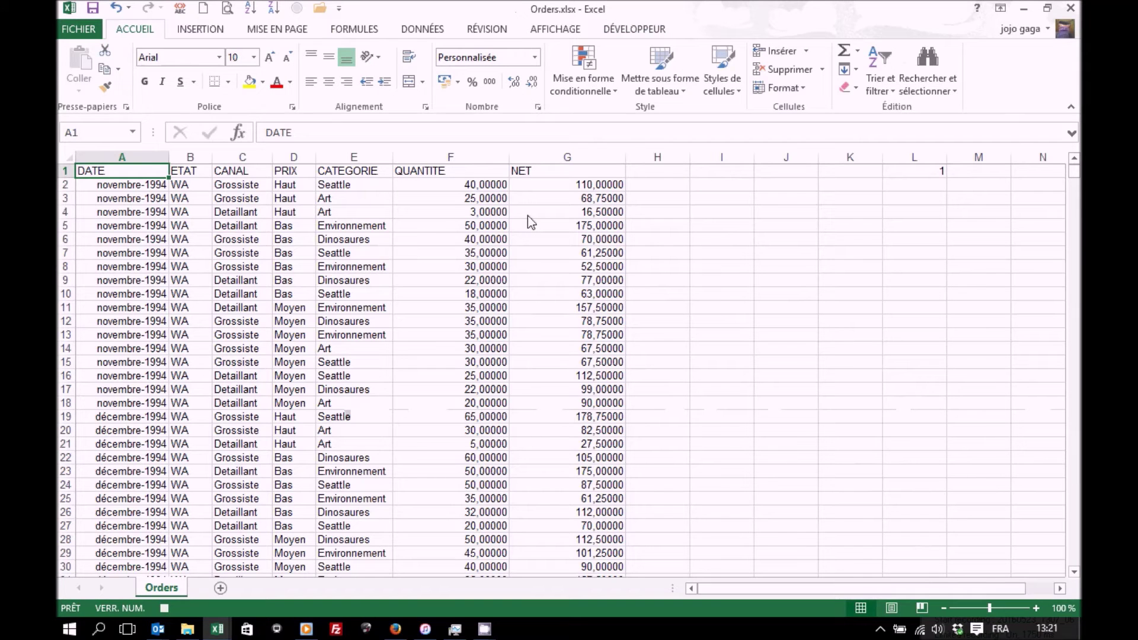
Step: Open OrdMensuel.txt from the Tutos folder
click(79, 29)
click(101, 130)
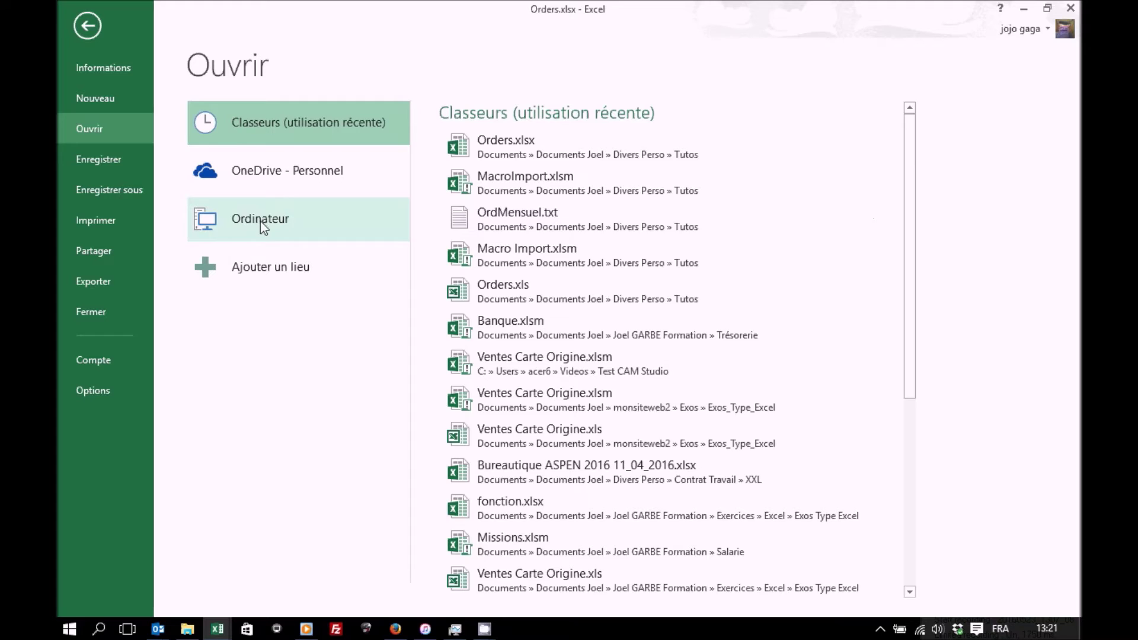
click(261, 222)
click(507, 176)
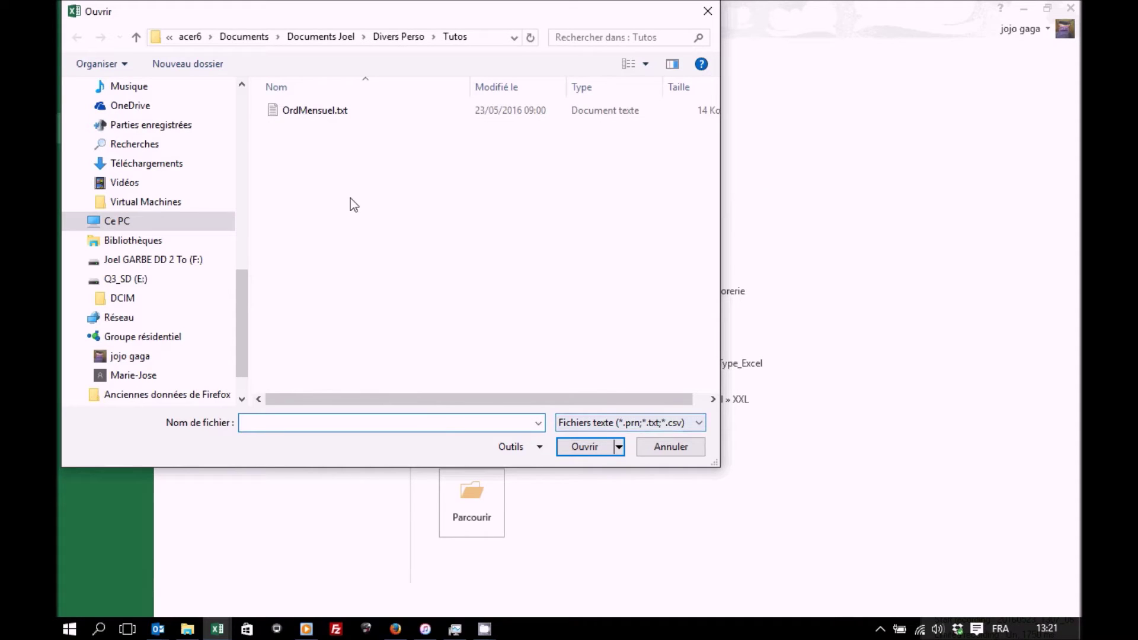
click(309, 113)
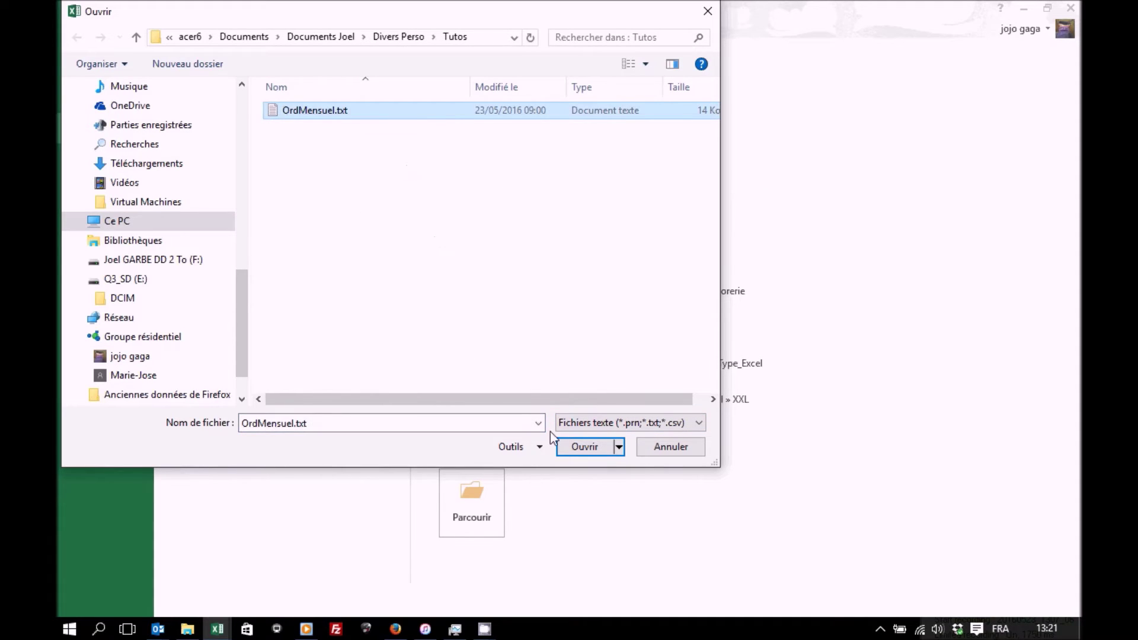
click(583, 448)
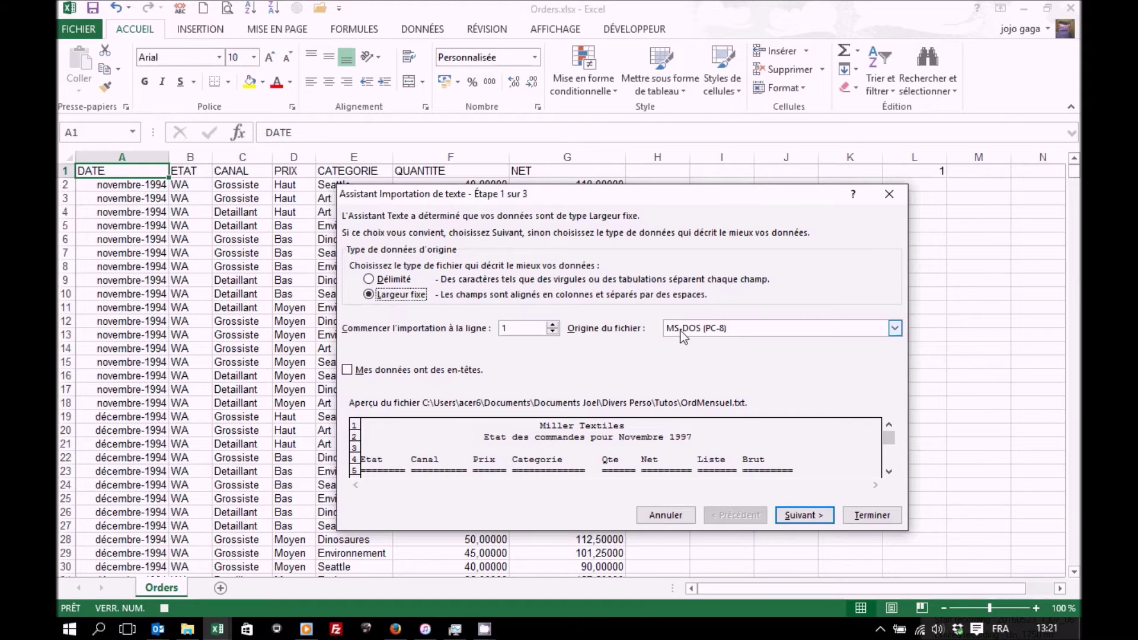
Step: Set the file origin to Windows (ANSI) and continue to step 2
click(750, 328)
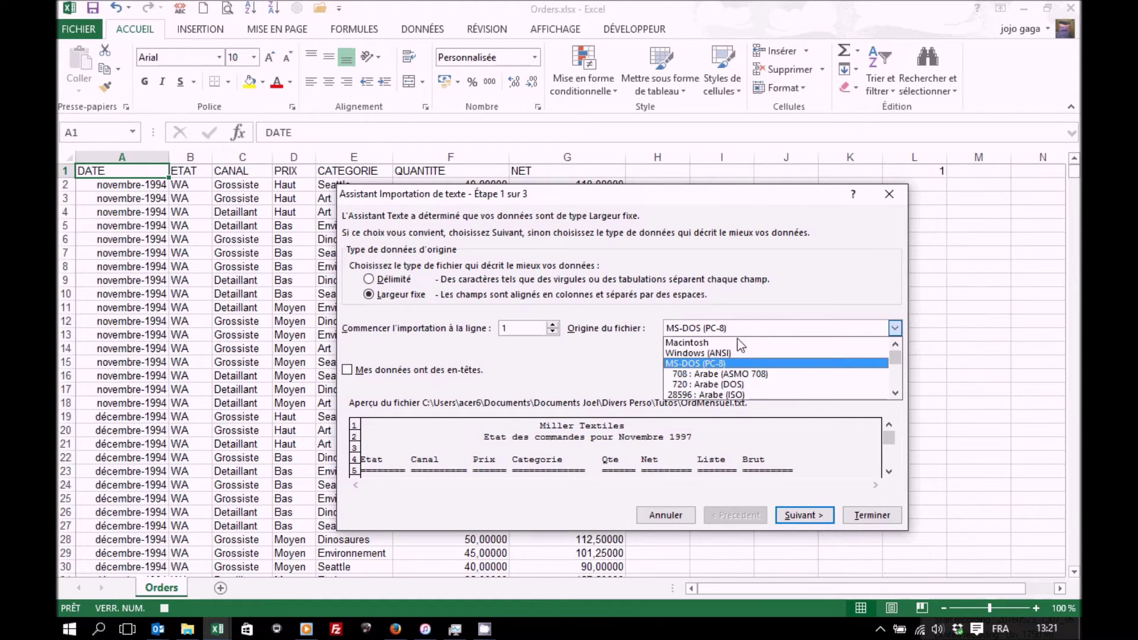
click(710, 356)
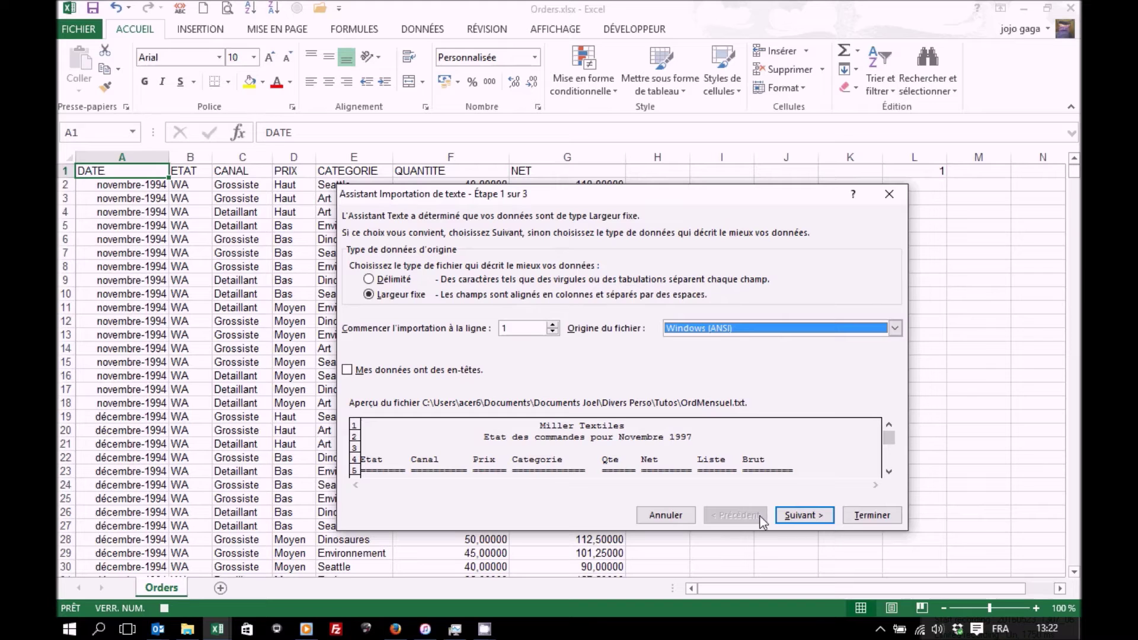
click(805, 516)
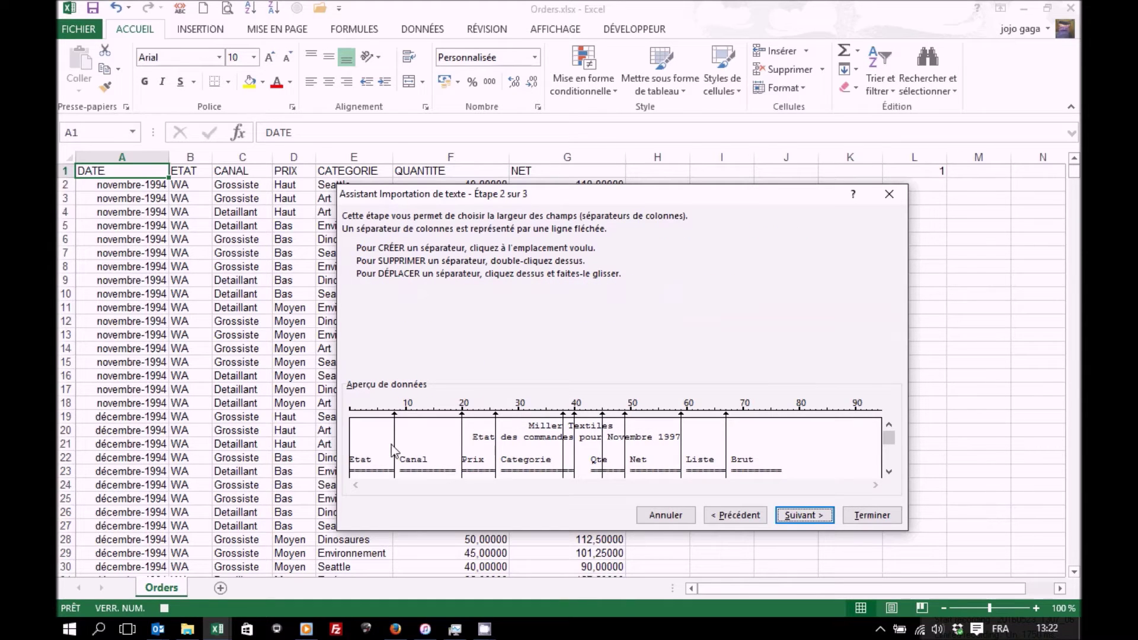
Step: Adjust the column breaks around Prix, Categorie, Qte and Net, then continue to step 3
drag(395, 454, 401, 453)
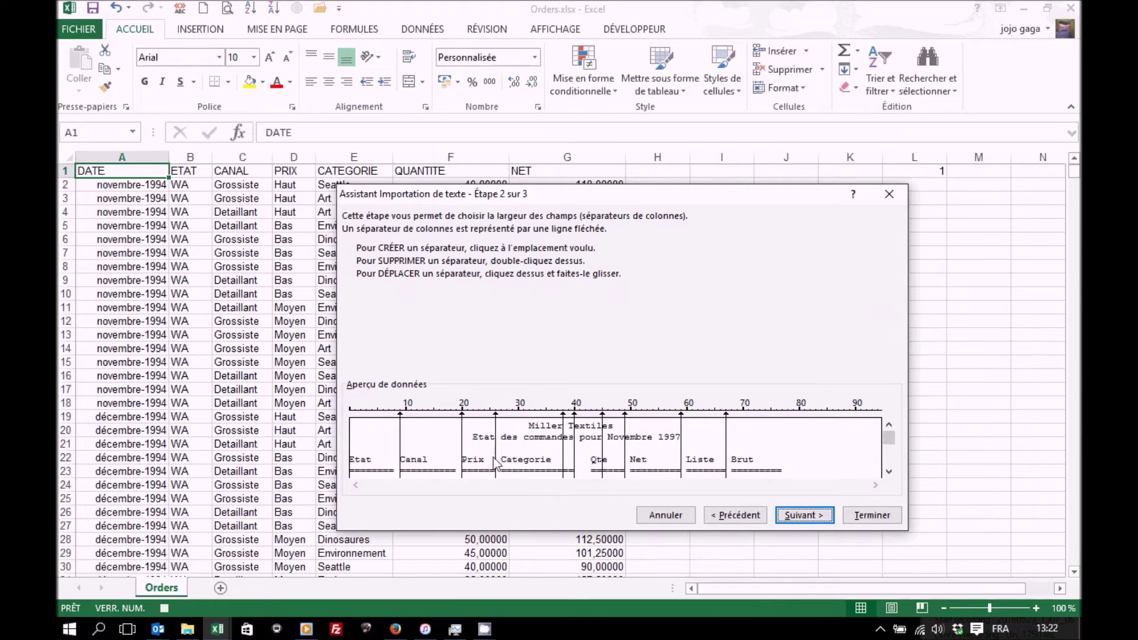
drag(496, 462, 590, 465)
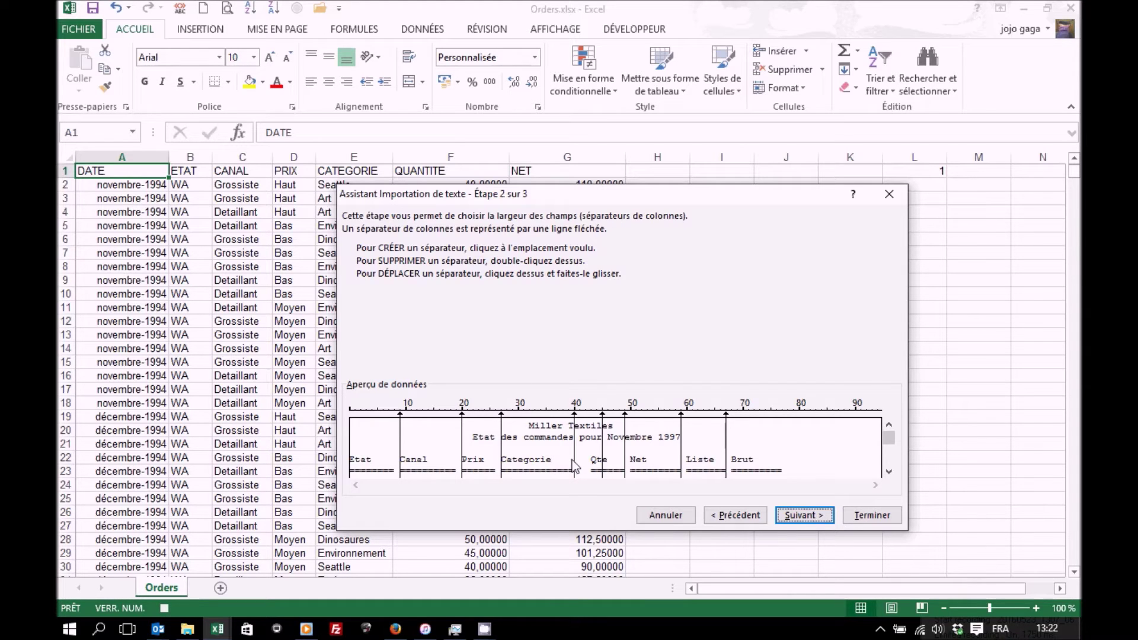
double_click(602, 465)
drag(626, 465, 732, 471)
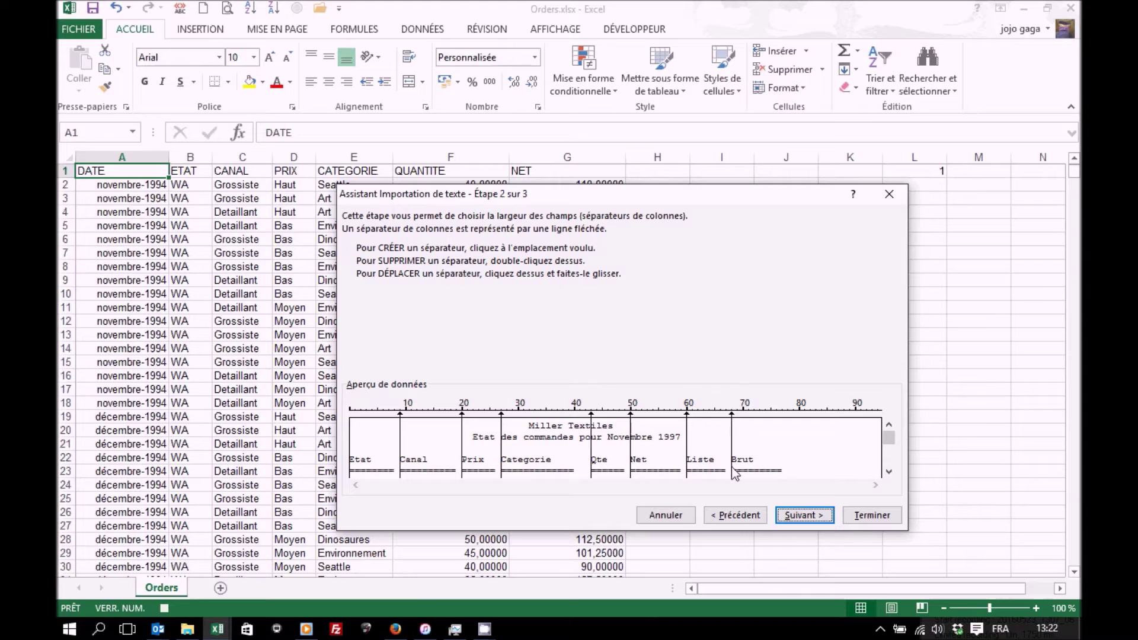
click(803, 516)
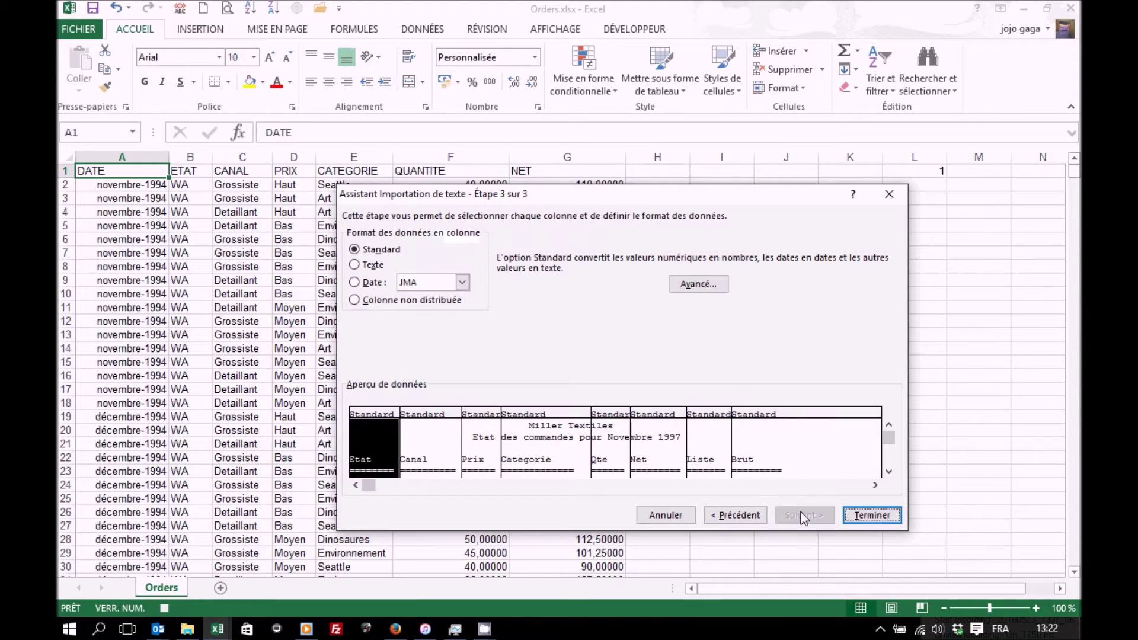
Step: Mark the Liste and Brut columns as Colonne non distribuée so they are skipped
click(710, 415)
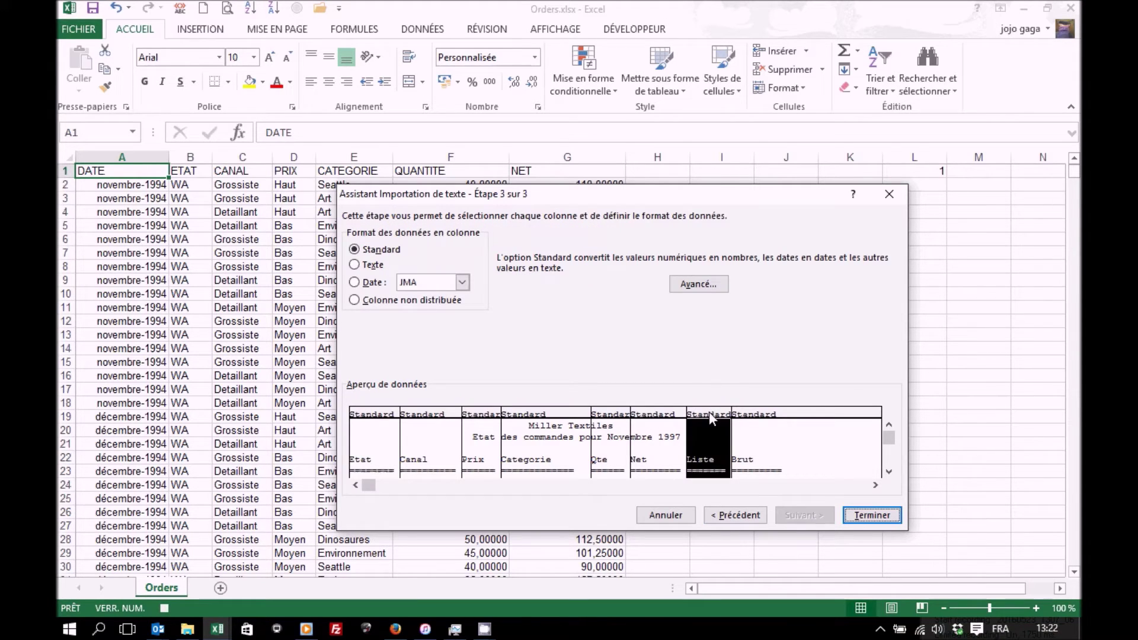
shift+click(752, 413)
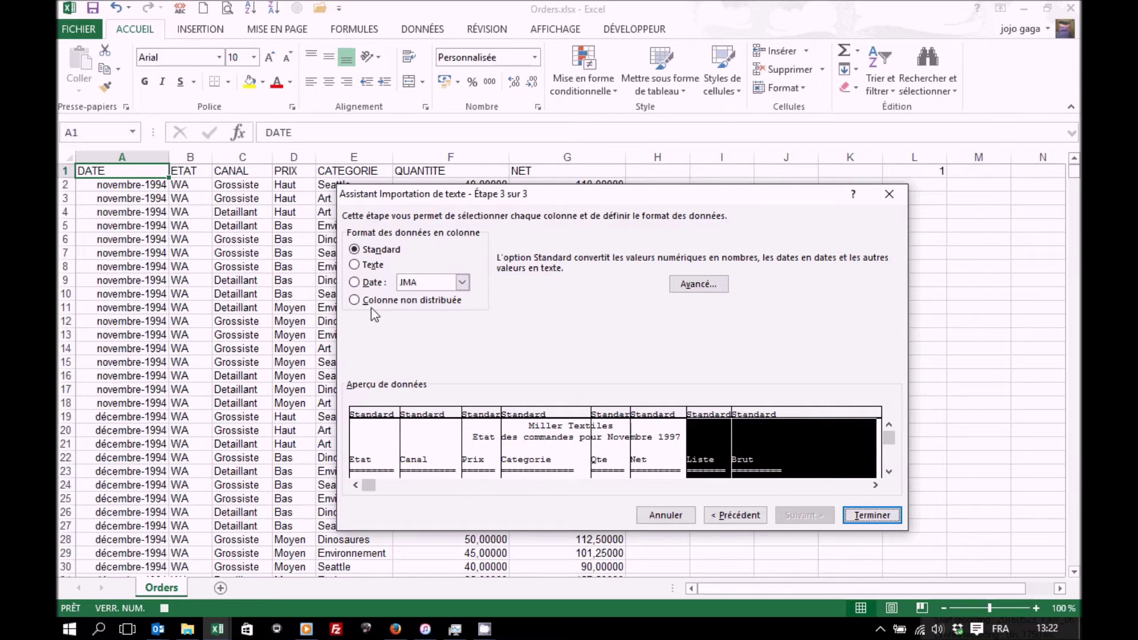
click(355, 300)
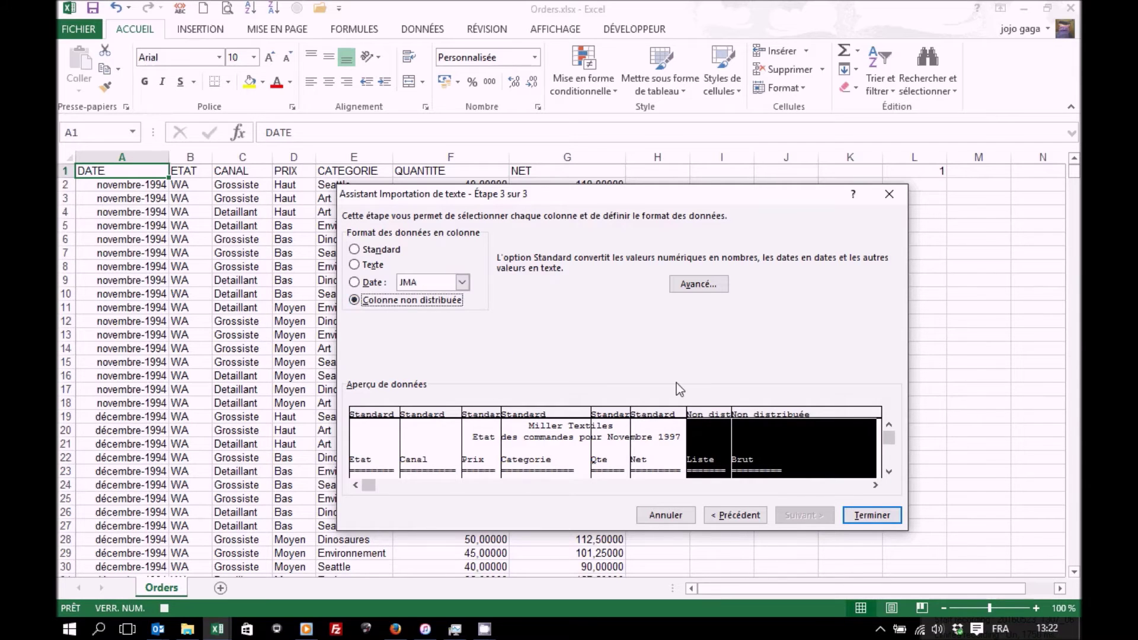
Step: Set a period '.' as the decimal separator for the Qte and Net columns
click(611, 419)
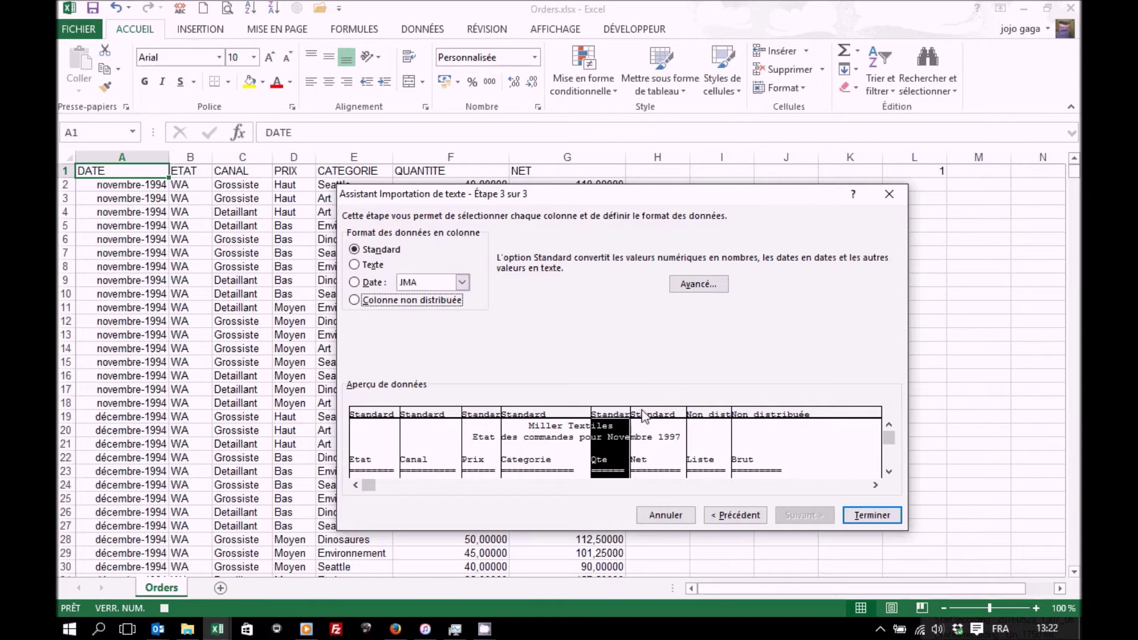
shift+click(645, 415)
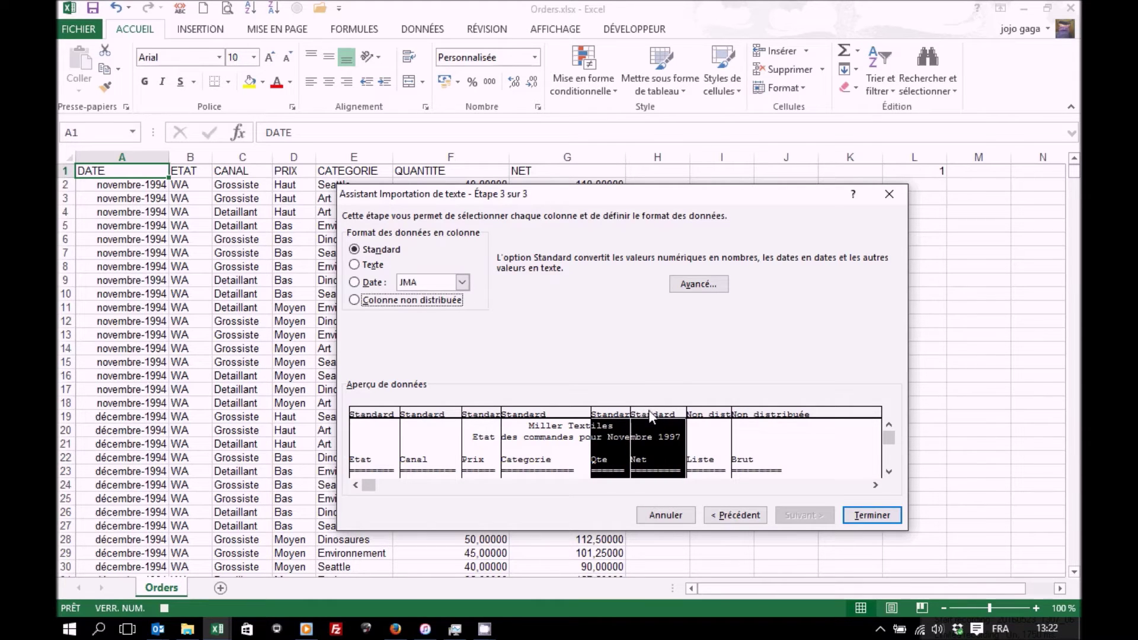
click(700, 285)
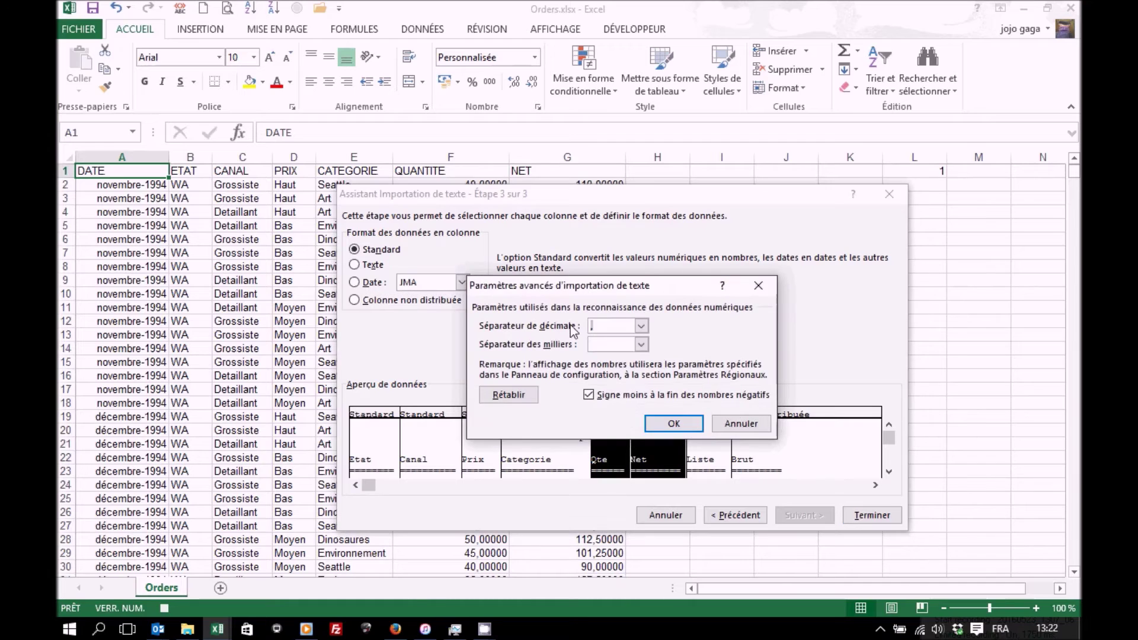
click(641, 326)
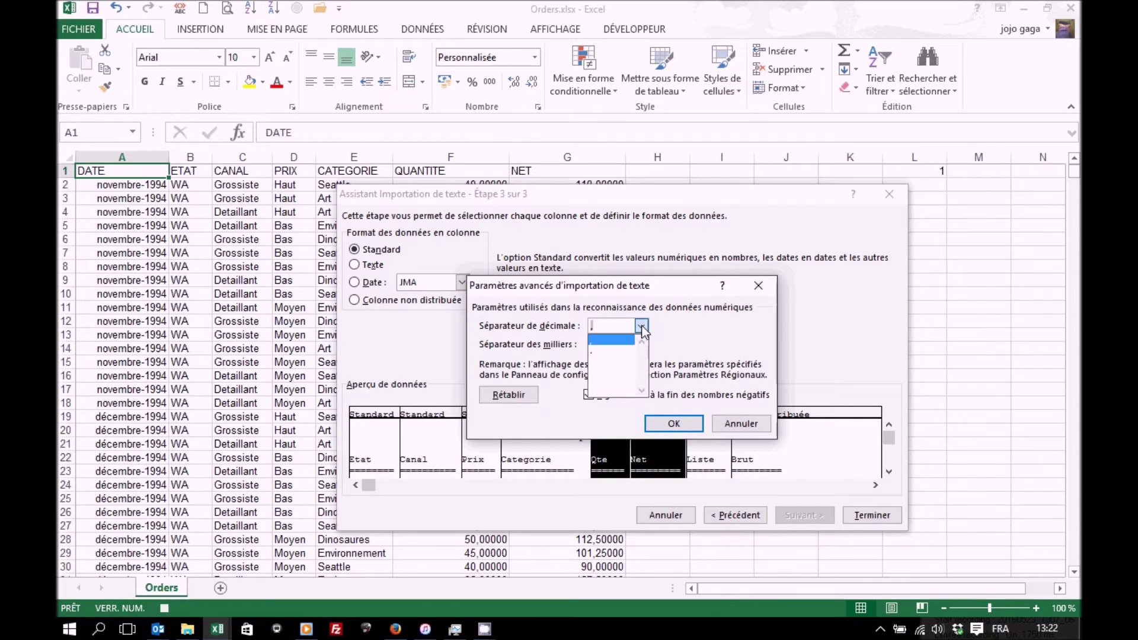
click(607, 351)
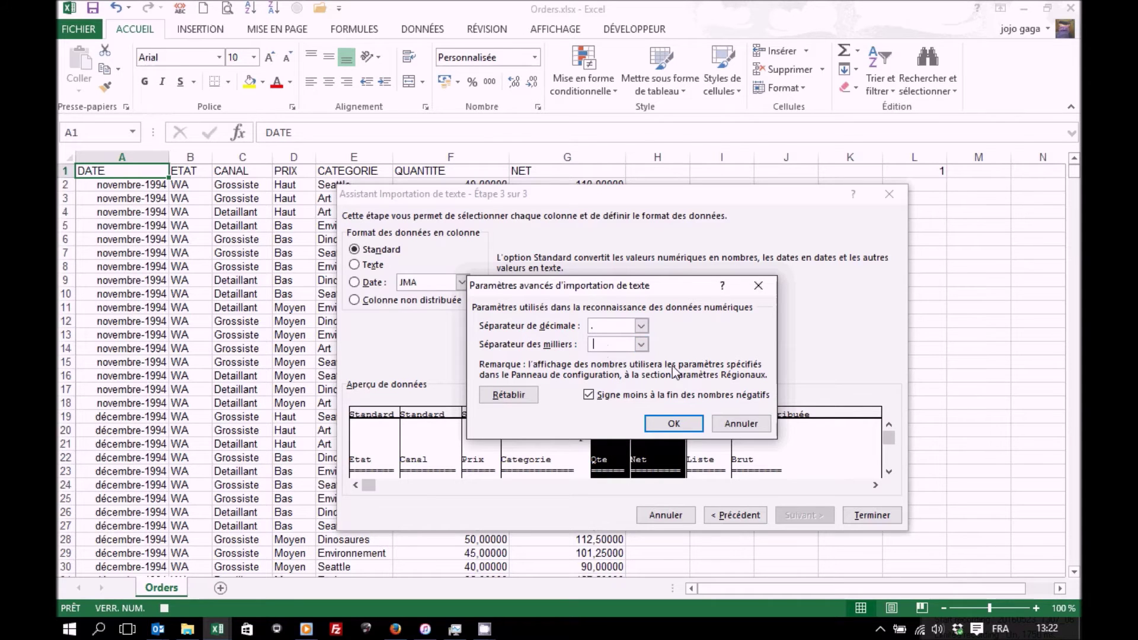
click(673, 424)
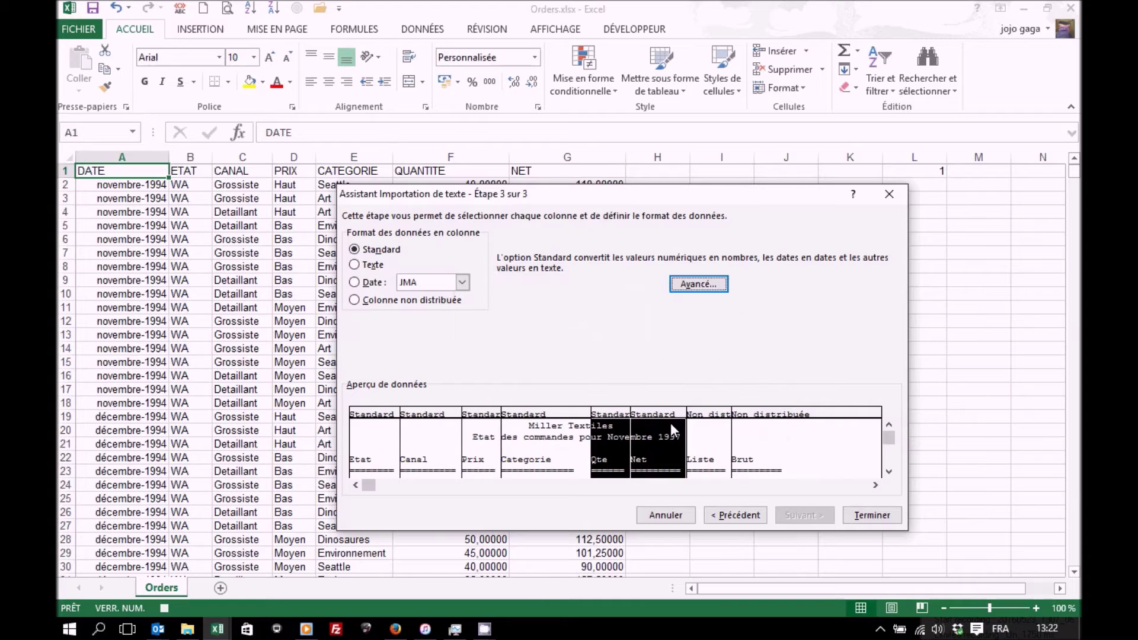
Step: Finish importing OrdMensuel.txt with Terminer and select the Etat heading in A4
click(873, 515)
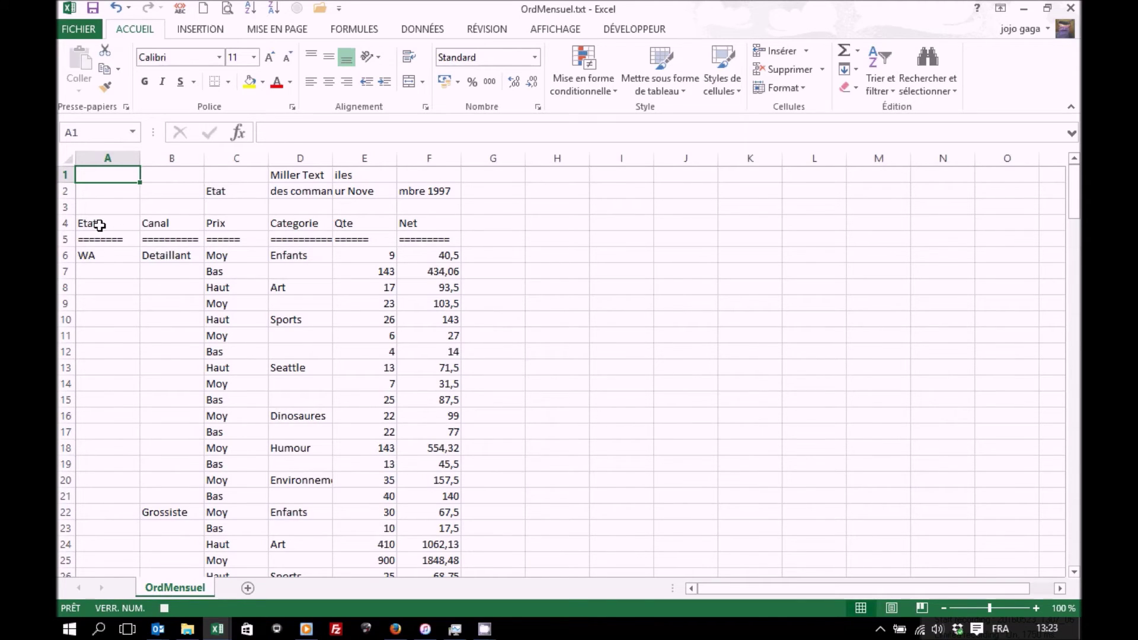
click(100, 226)
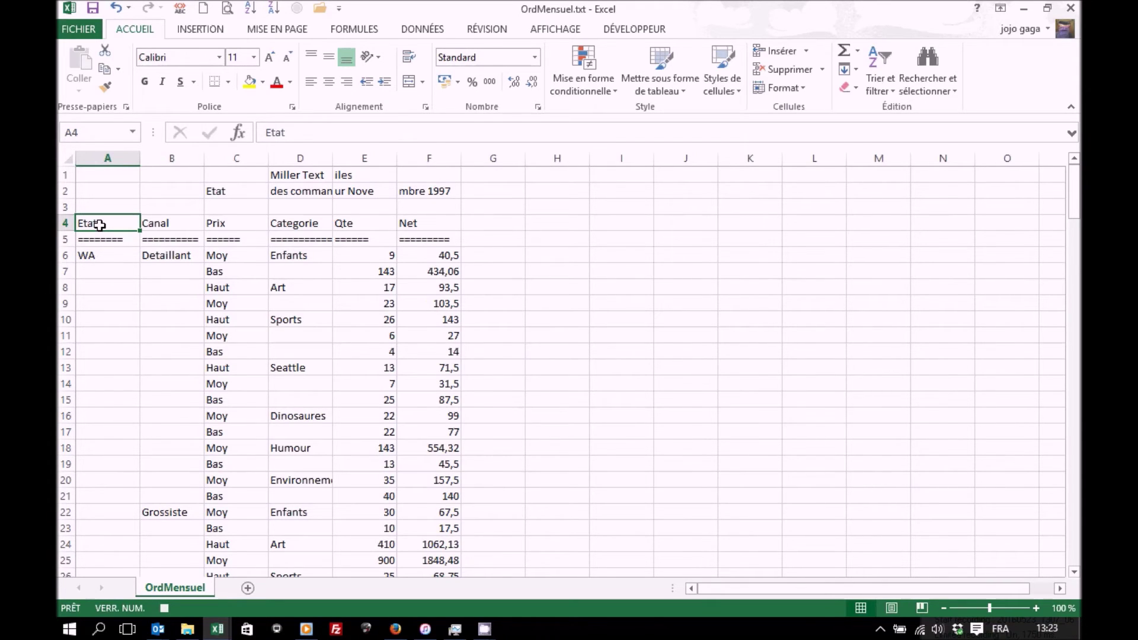
Step: Select every blank cell of the OrdMensuel table via Cellules vides and start an = formula
key(ctrl+a)
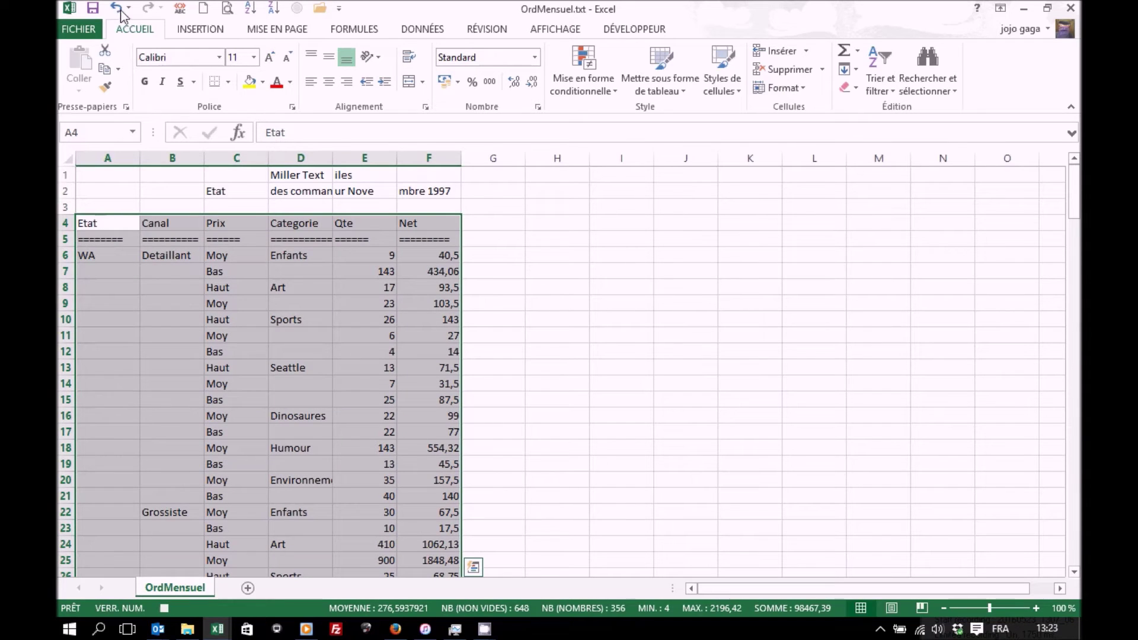
click(949, 84)
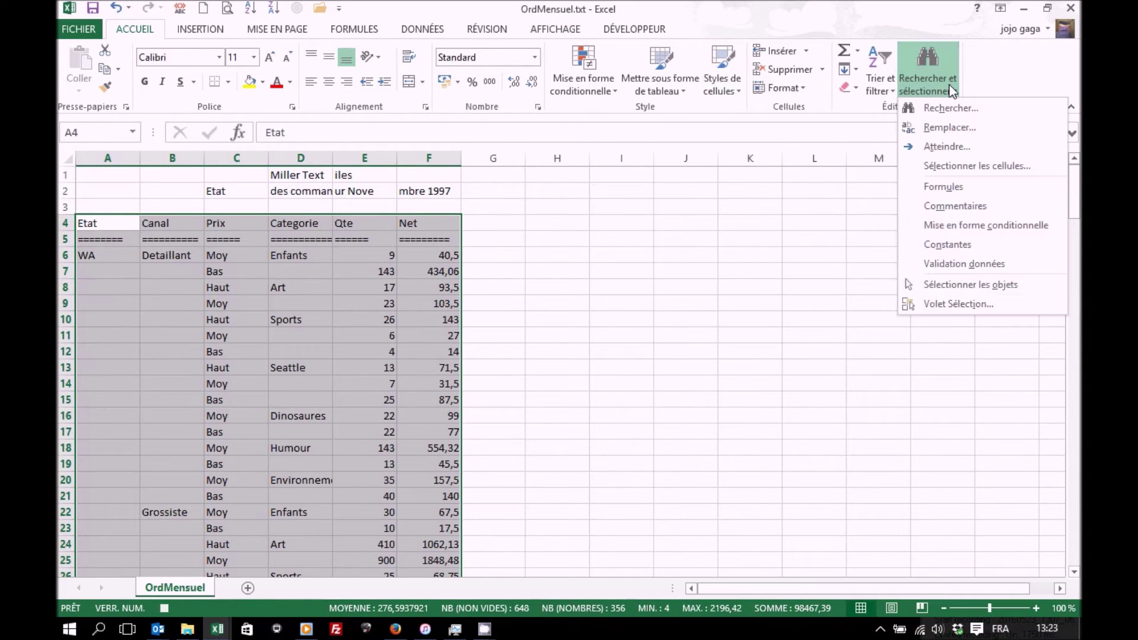
click(961, 171)
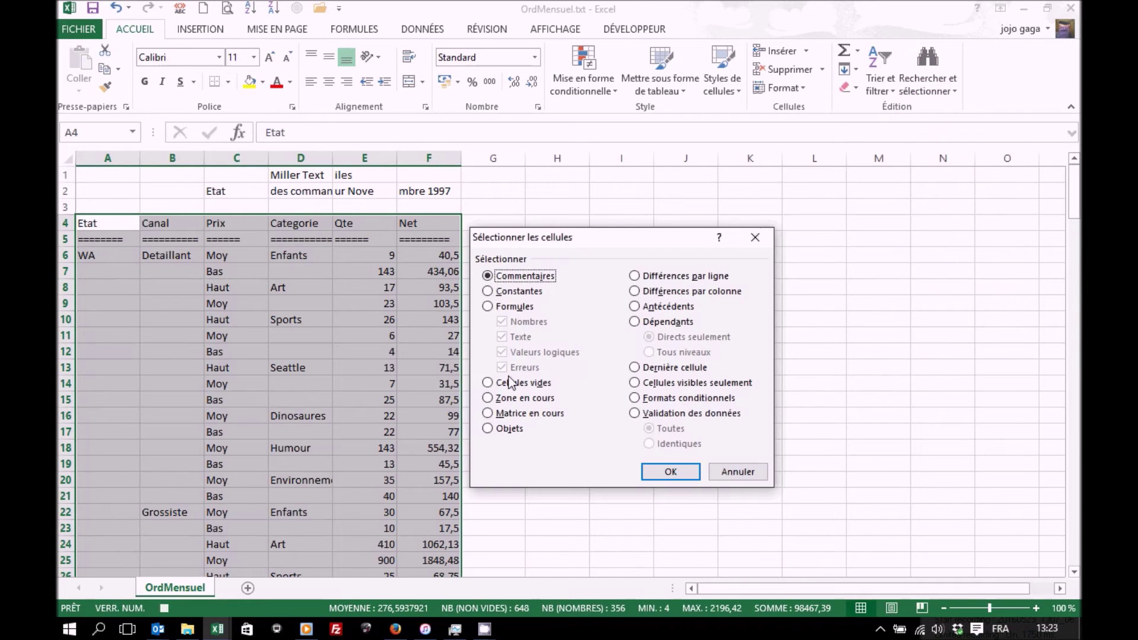
click(488, 383)
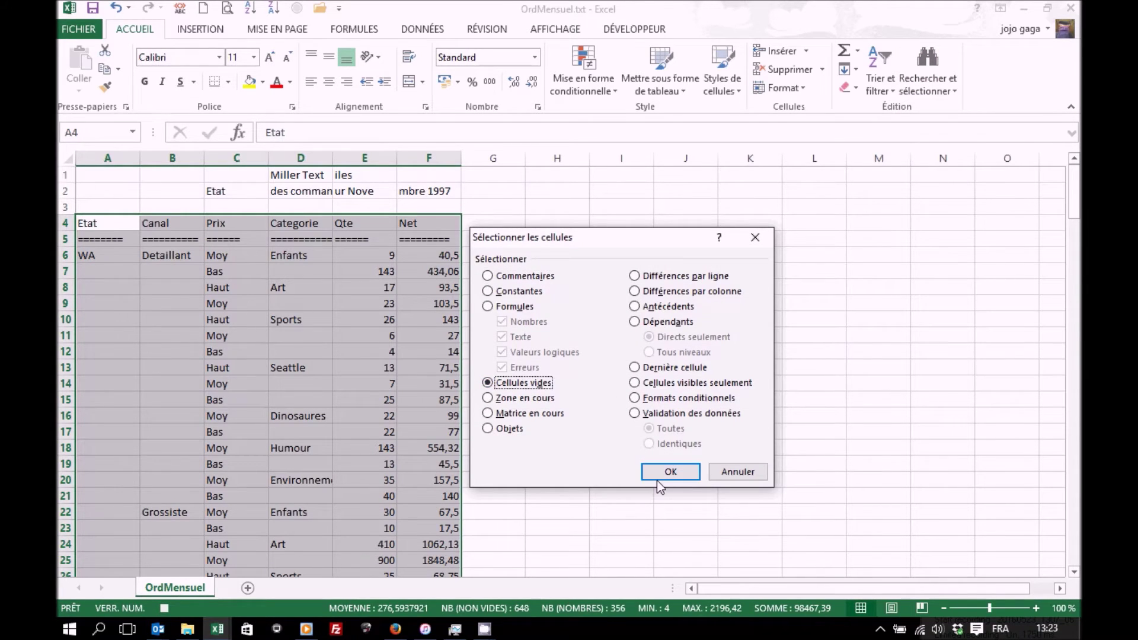
click(680, 474)
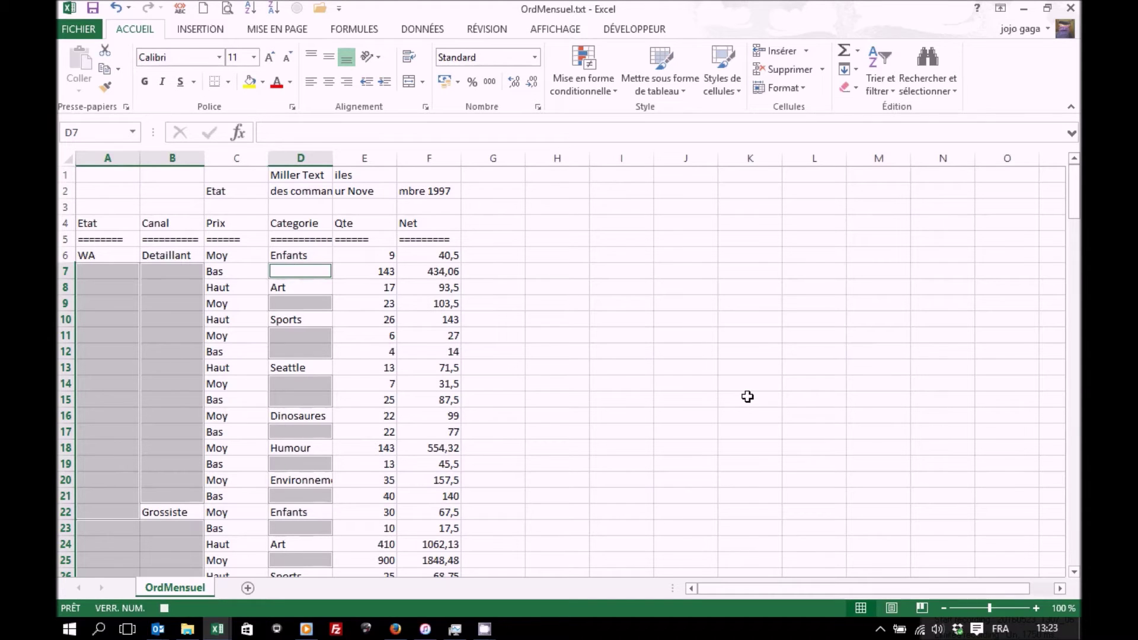
text(=)
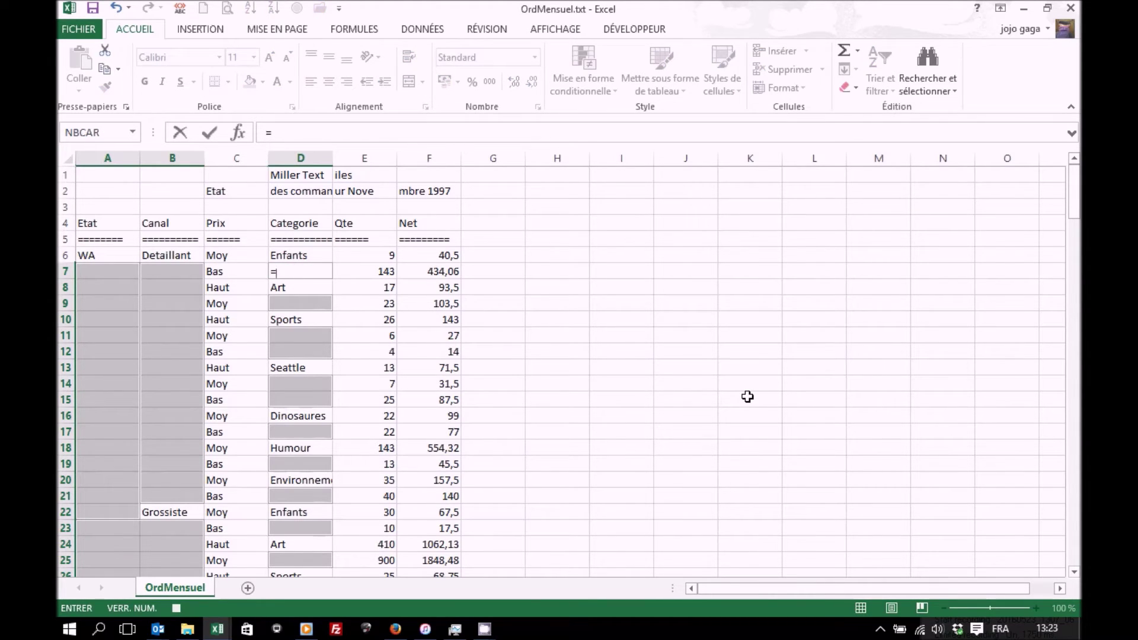
Step: Fill all blank cells with a formula to the cell above (e.g. =D6), then copy the table
key(Up)
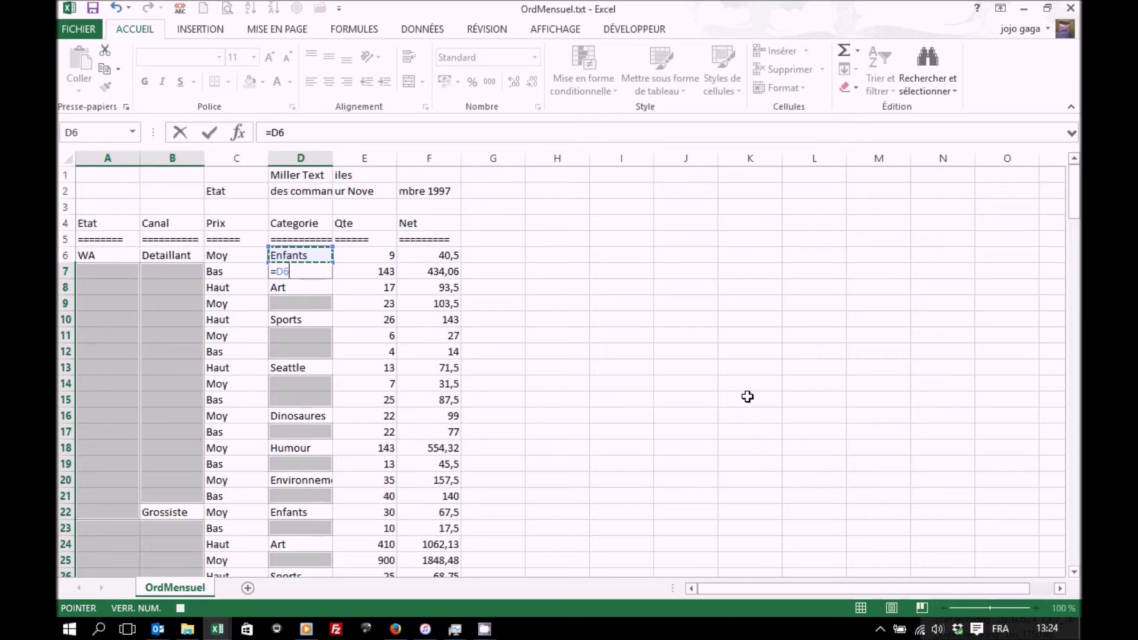
key(ctrl+Return)
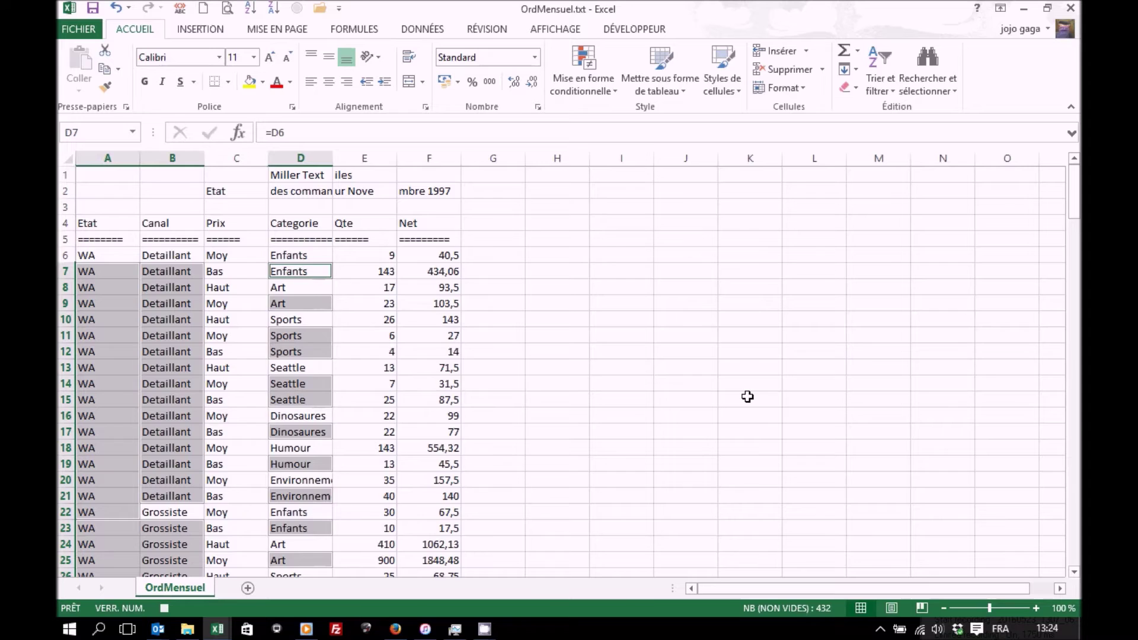
key(ctrl+a)
key(ctrl+c)
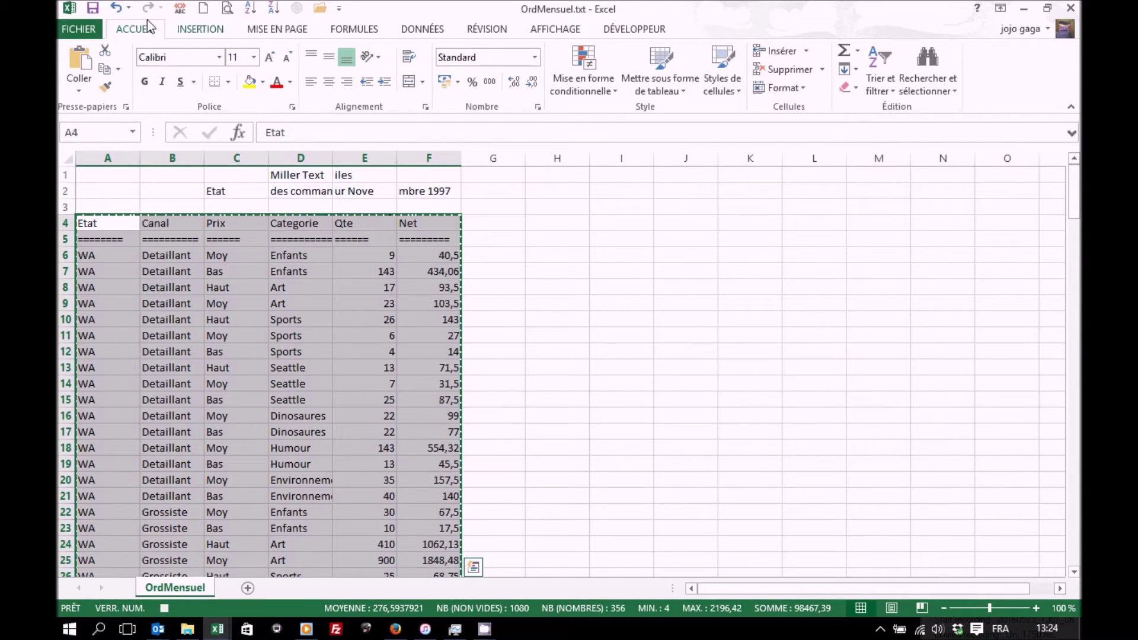
Step: Paste the copied table over itself as Valeurs only, then select A9
click(77, 90)
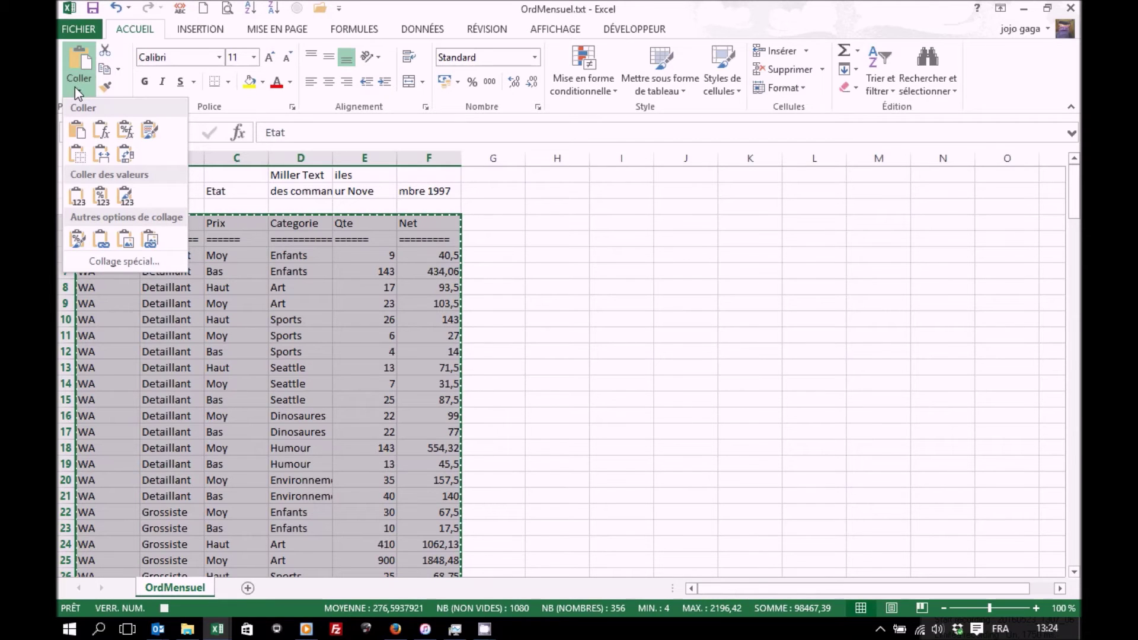
click(116, 265)
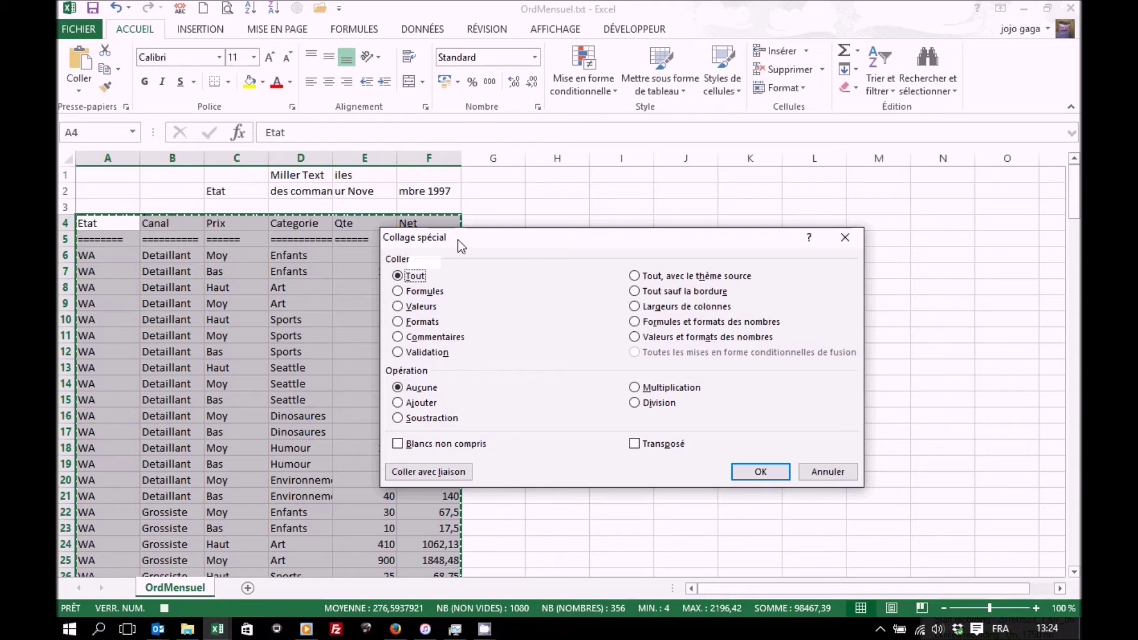
drag(473, 240, 545, 173)
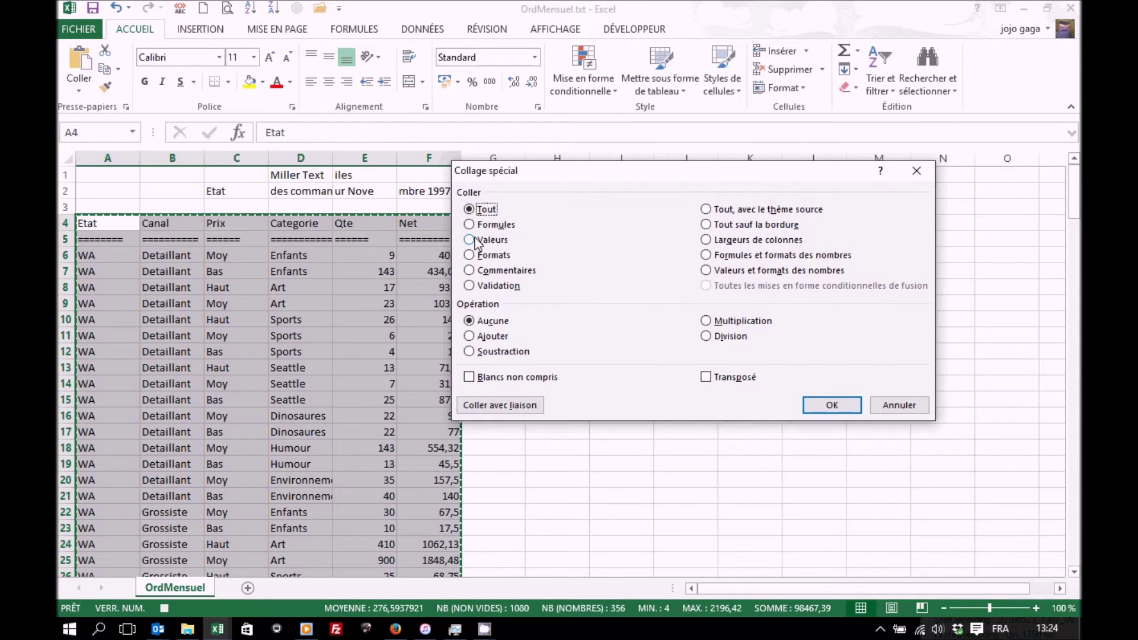
click(482, 240)
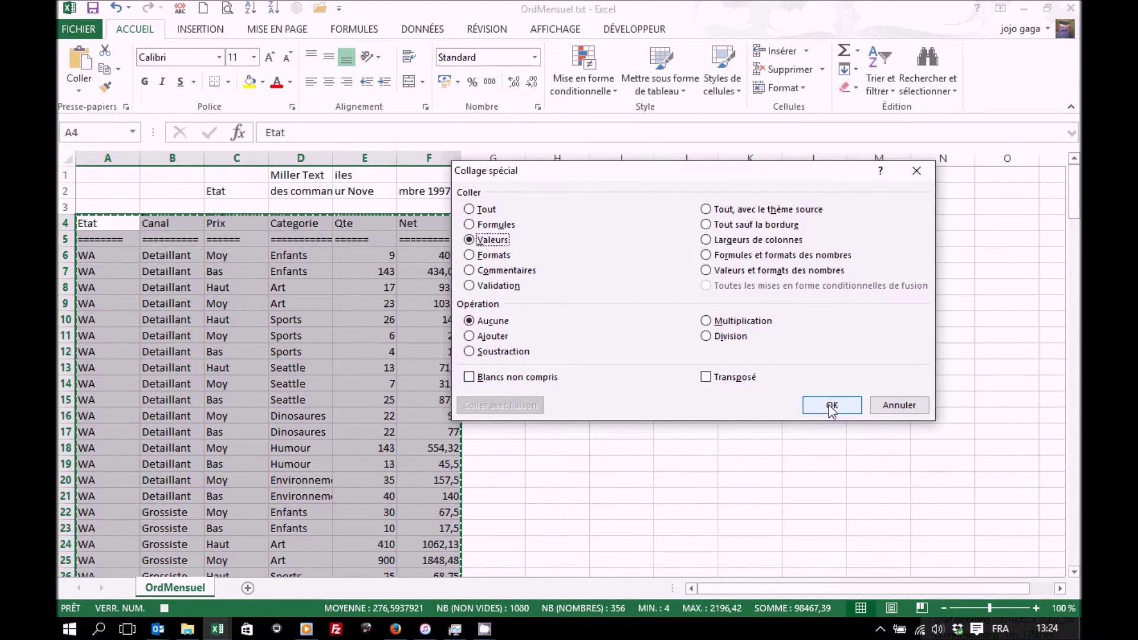
click(830, 406)
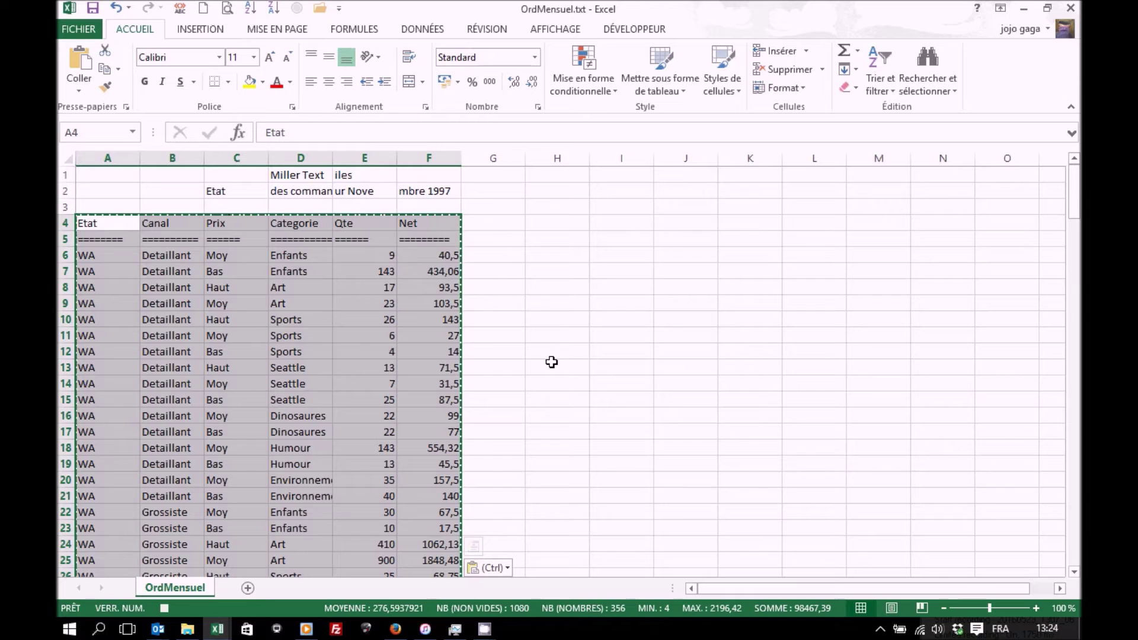
click(102, 301)
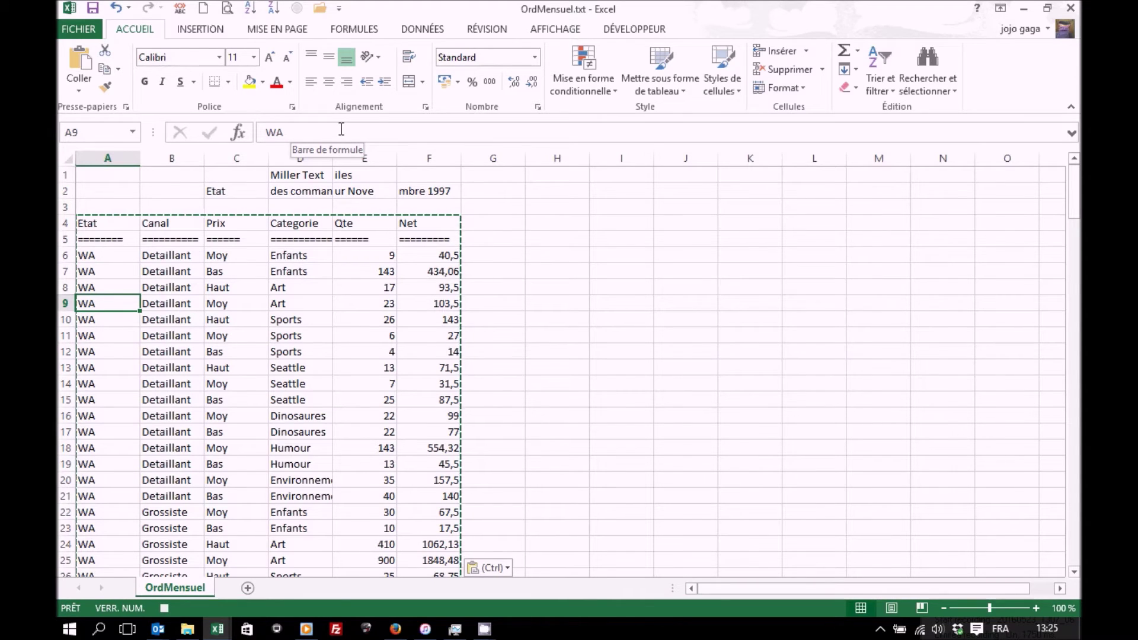
Step: Insert a blank column A before Etat and enter the heading Date in A4
click(109, 158)
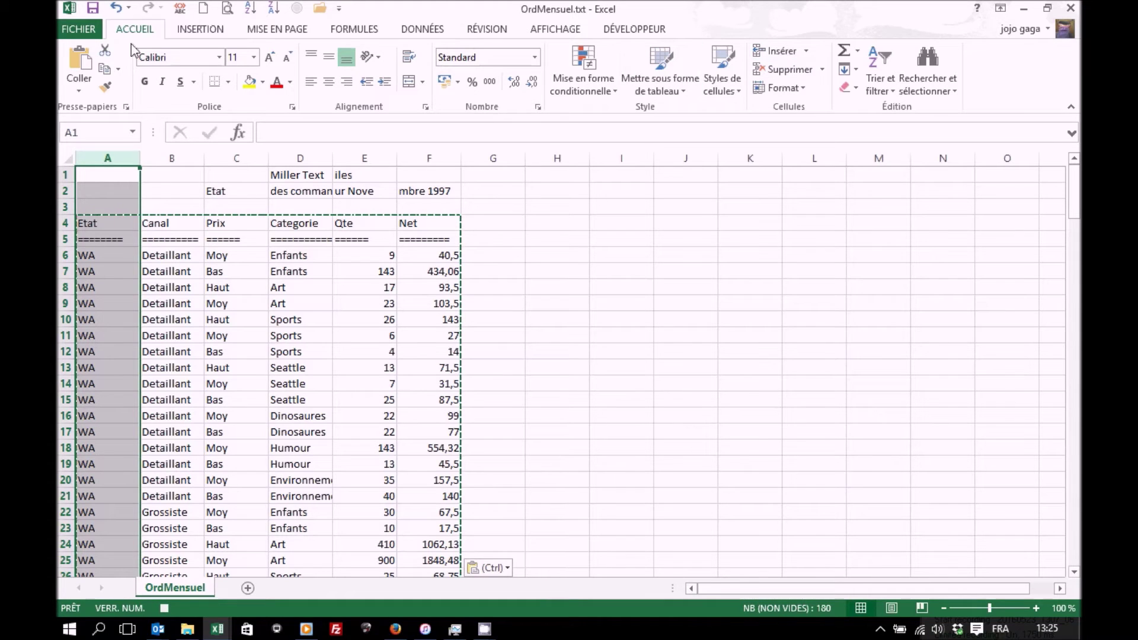
click(780, 51)
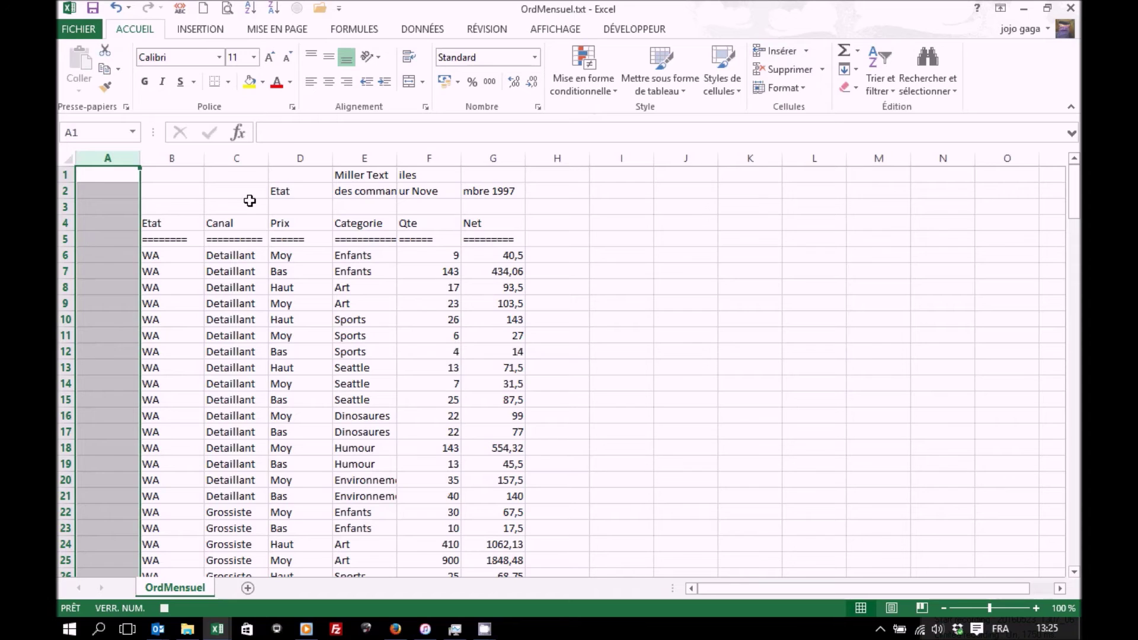
click(110, 222)
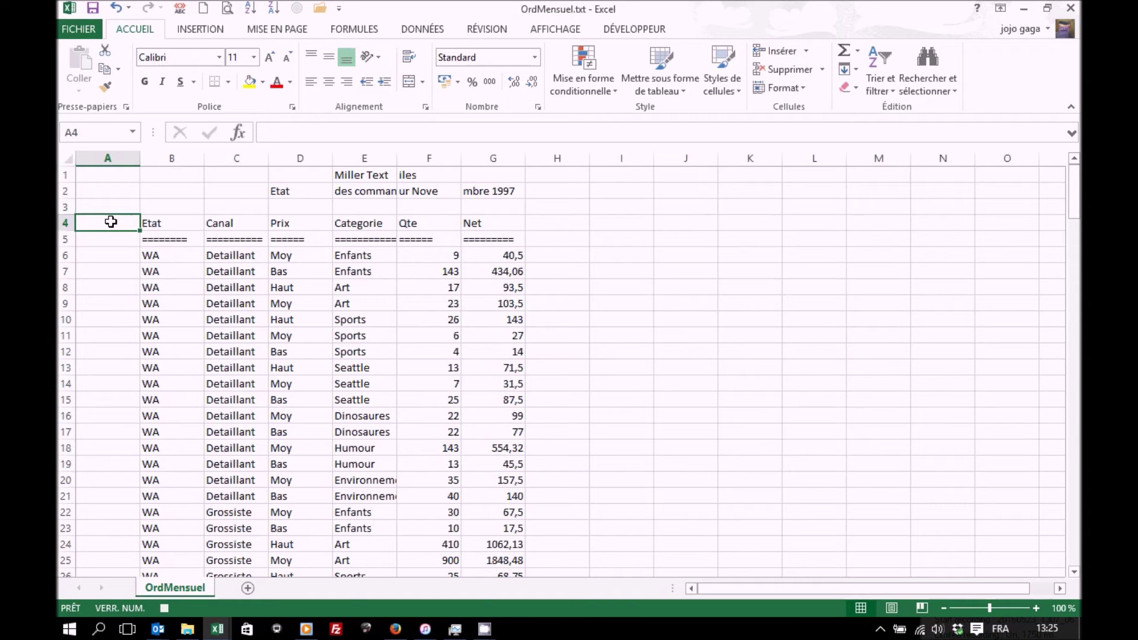
text(Date)
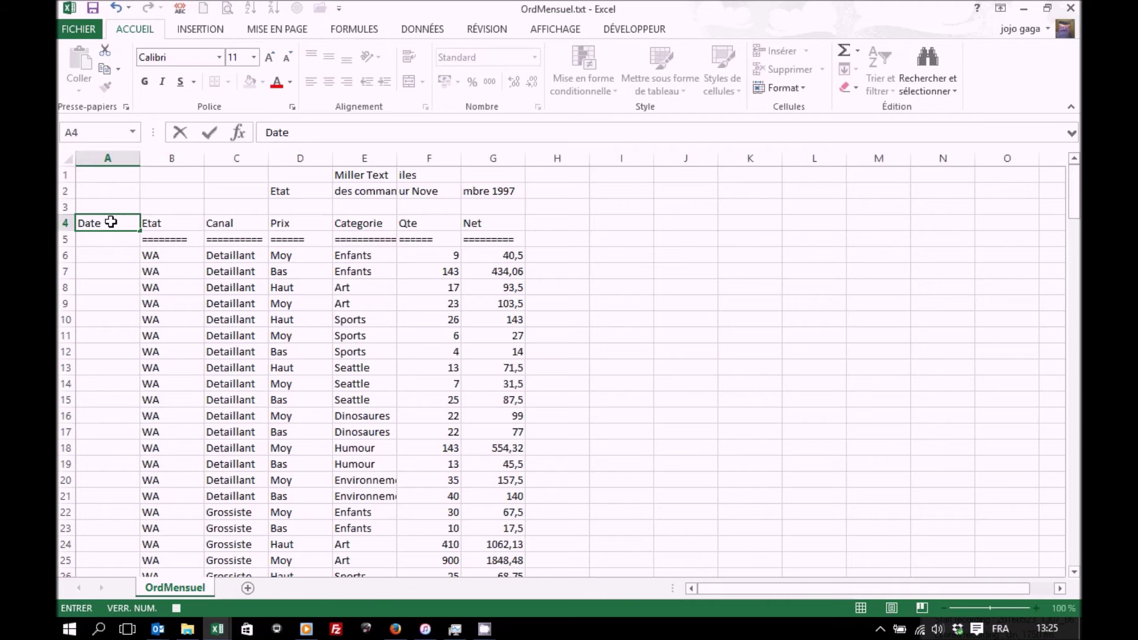
key(ctrl+Return)
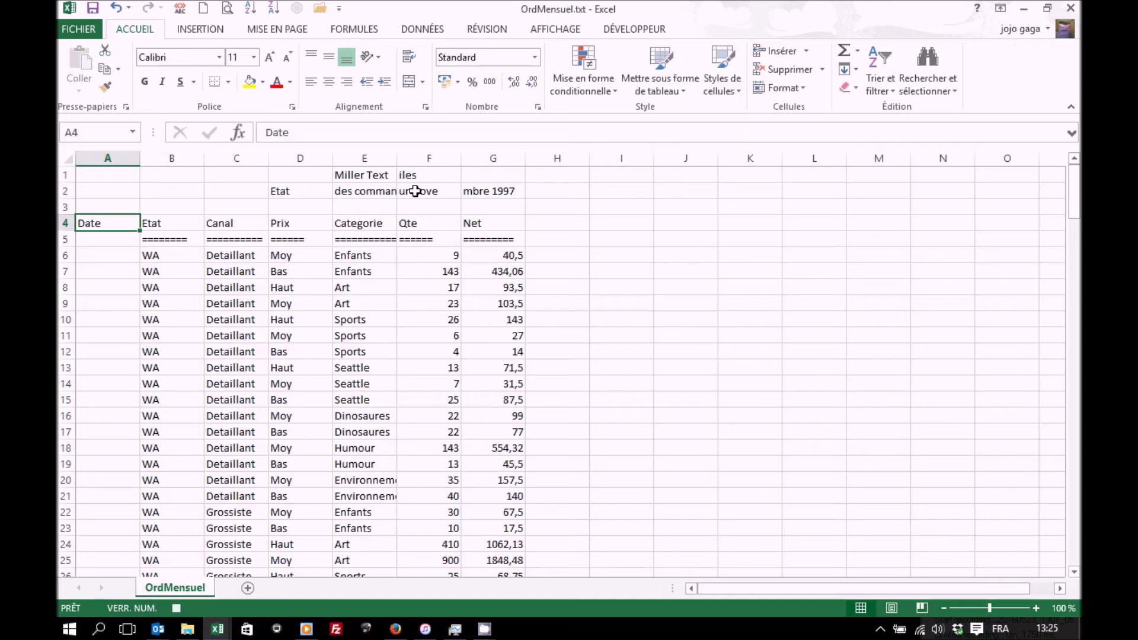
Step: Copy the report-date cells F2:G2 and switch to the MacroImport.xlsm window
drag(415, 191, 475, 194)
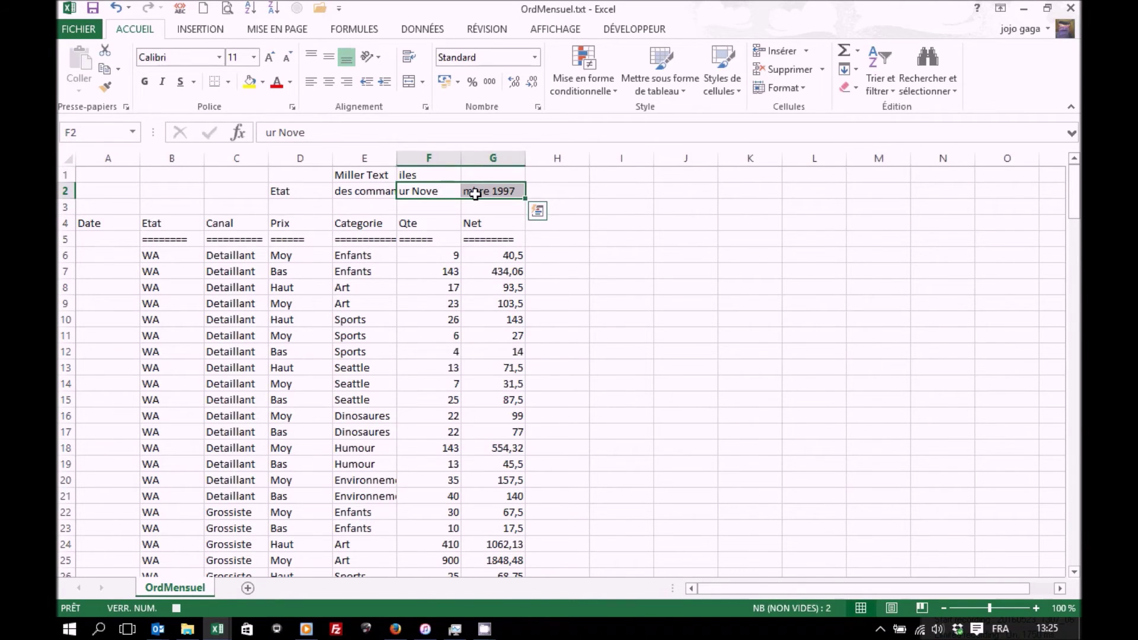
key(ctrl+c)
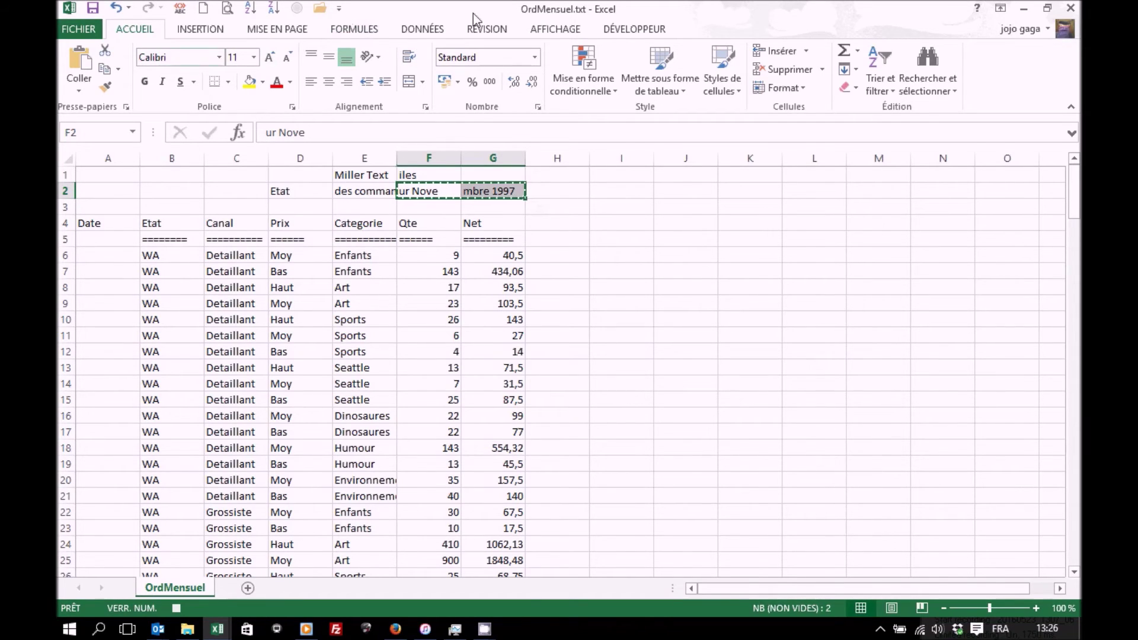
click(568, 29)
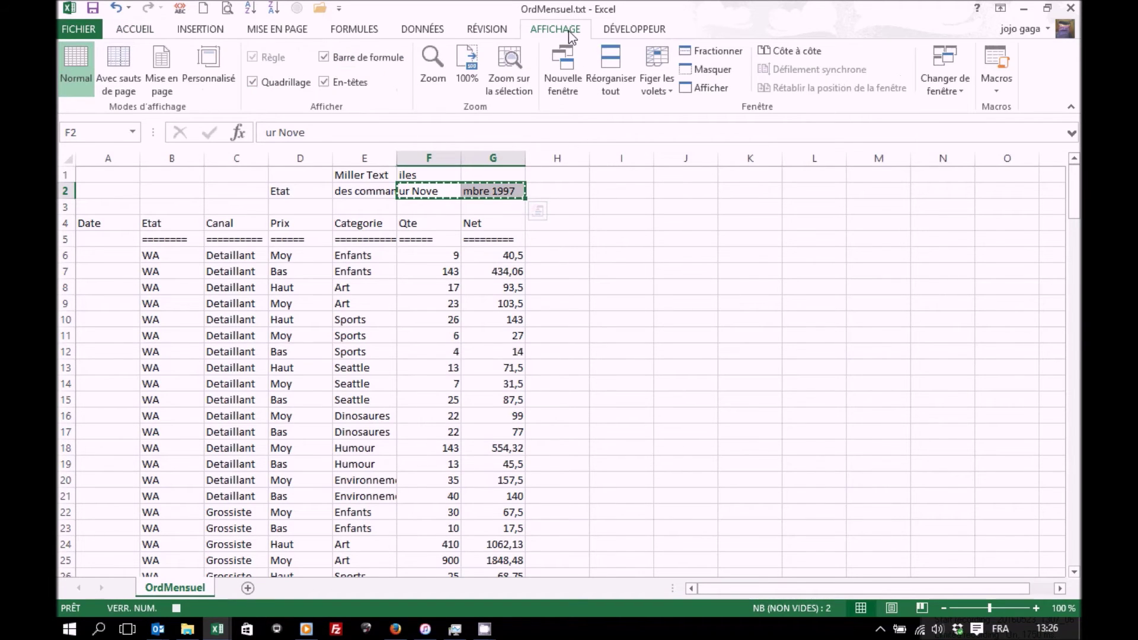
click(946, 86)
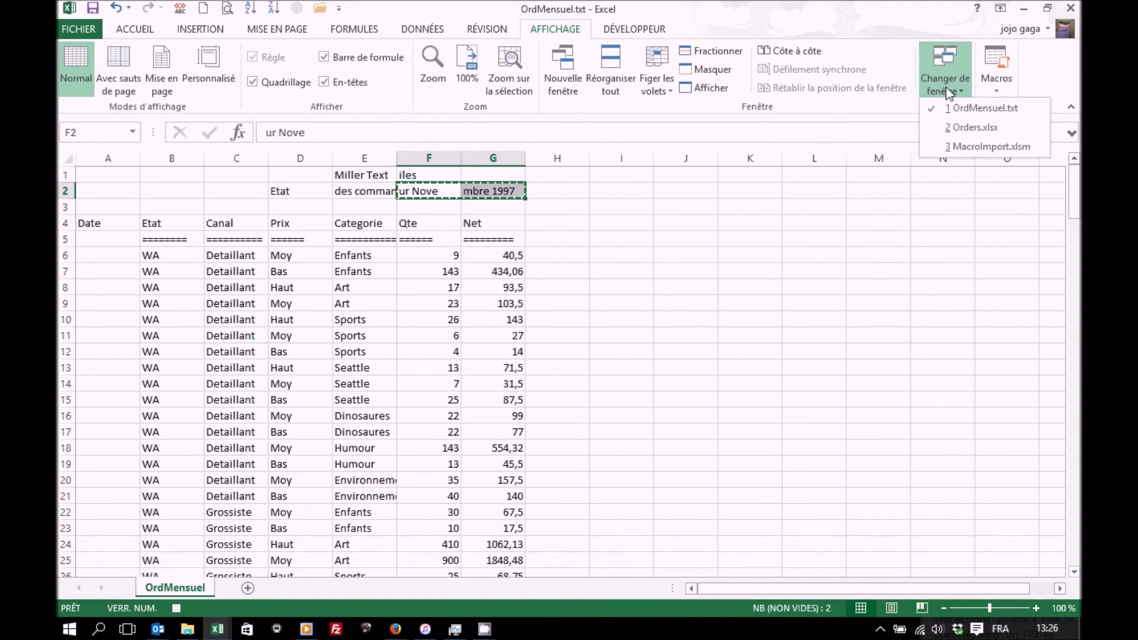
click(955, 147)
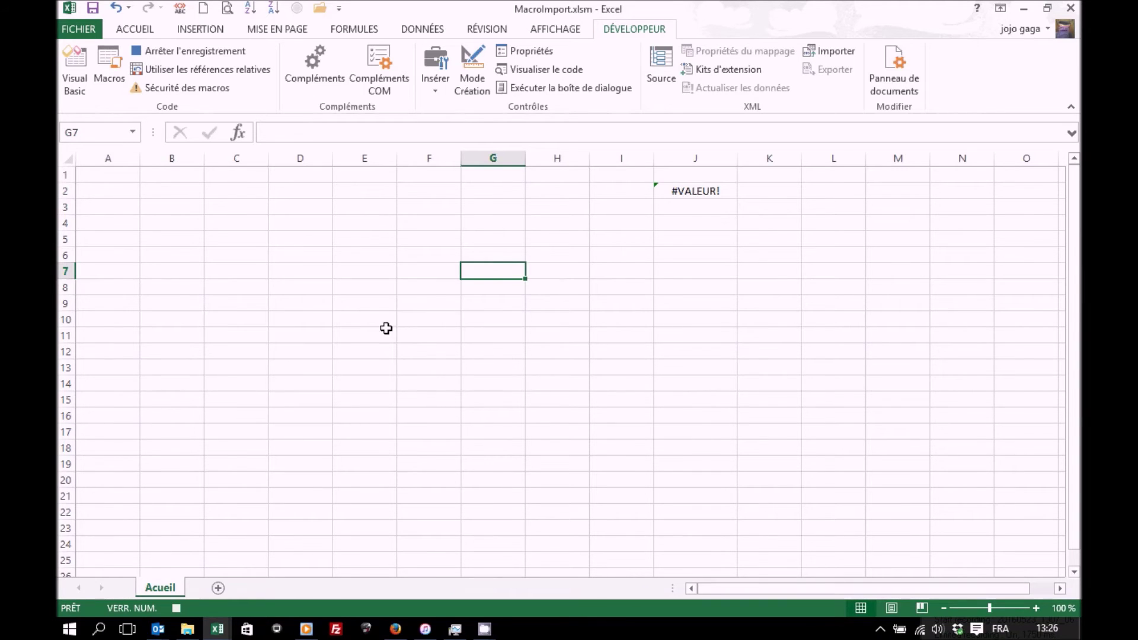
Step: Paste the copied date text into the DateImport range
click(133, 132)
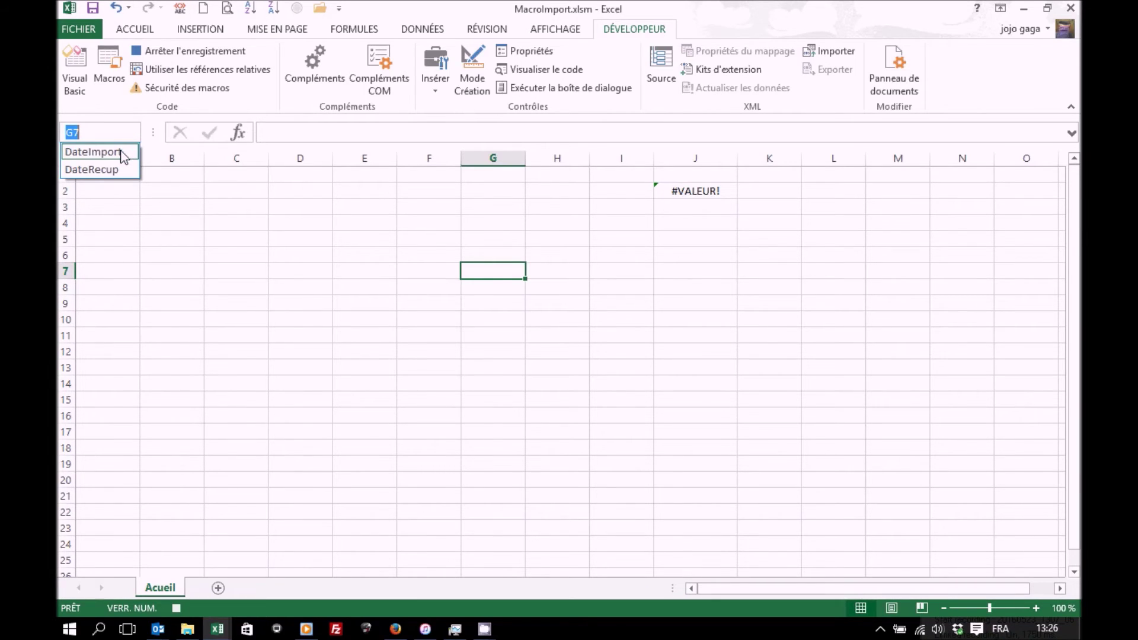
click(122, 156)
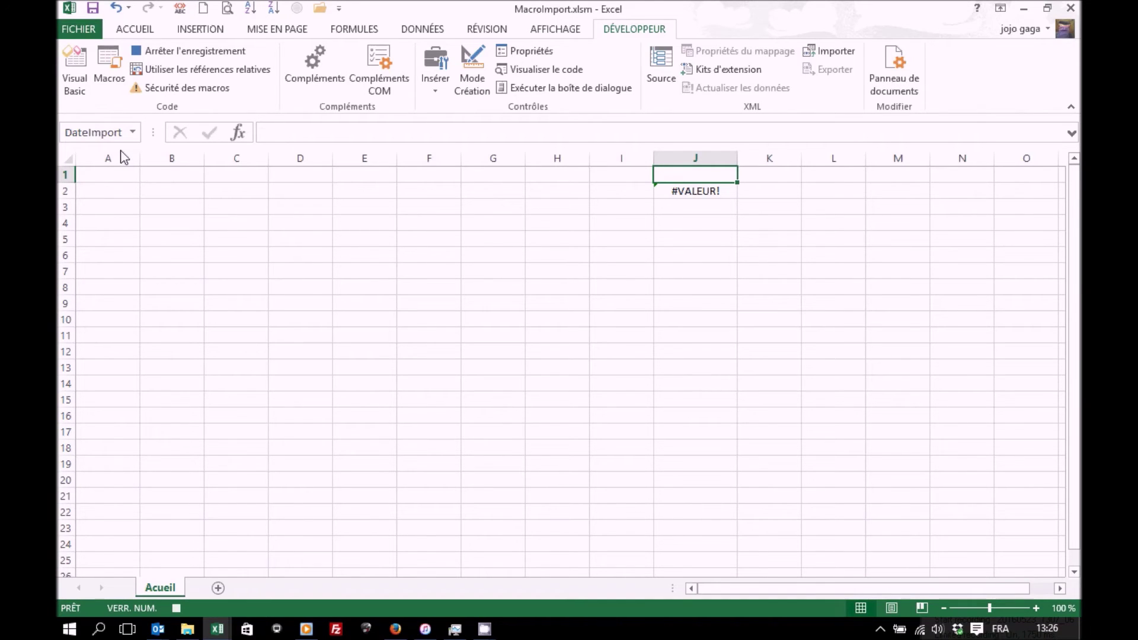
key(ctrl+v)
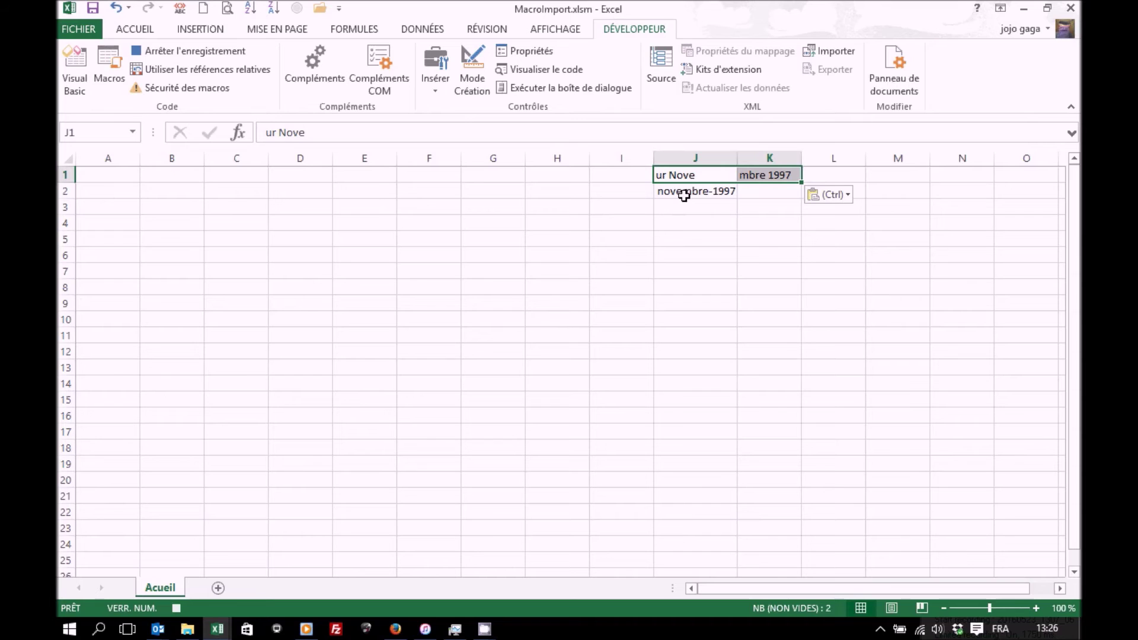
Step: Copy the DateRecup cell, which now shows novembre-1997
click(133, 132)
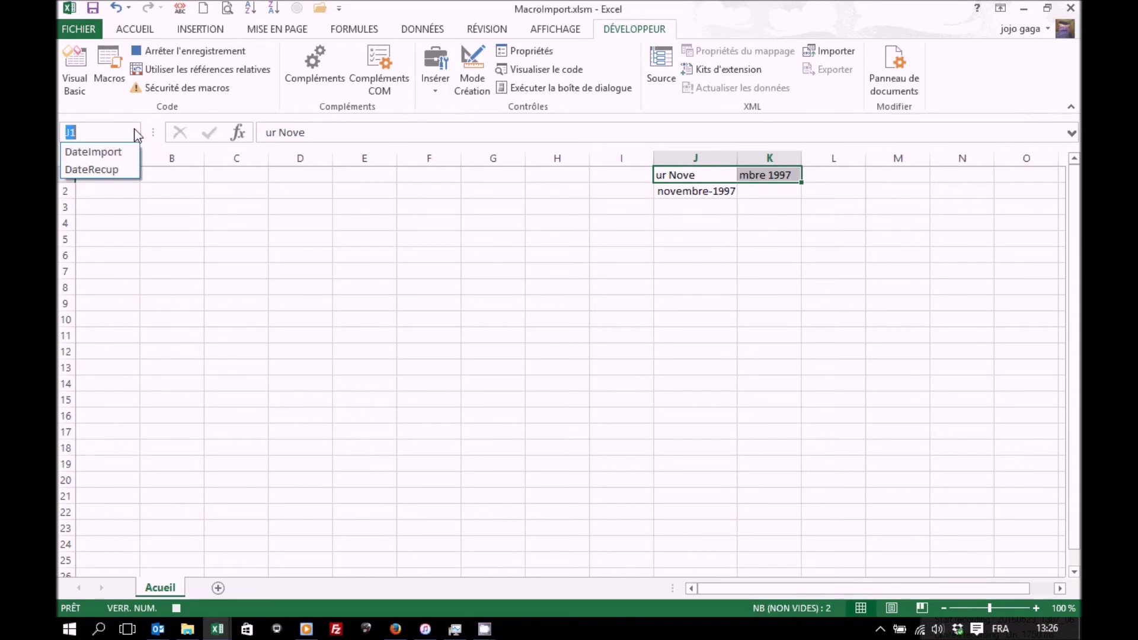
click(105, 169)
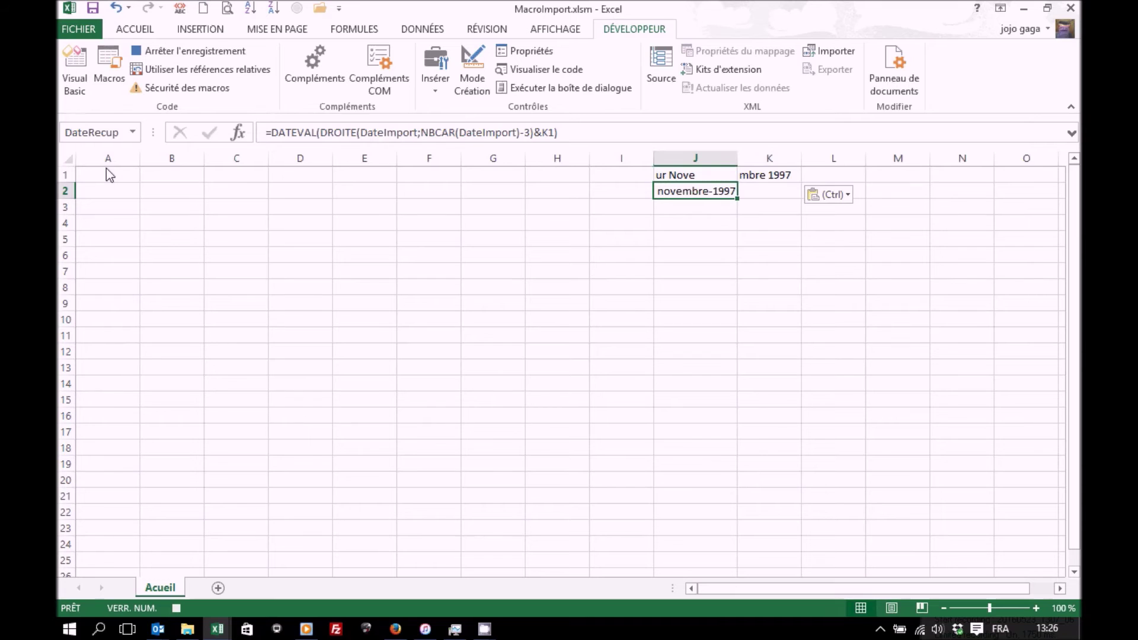
key(ctrl+c)
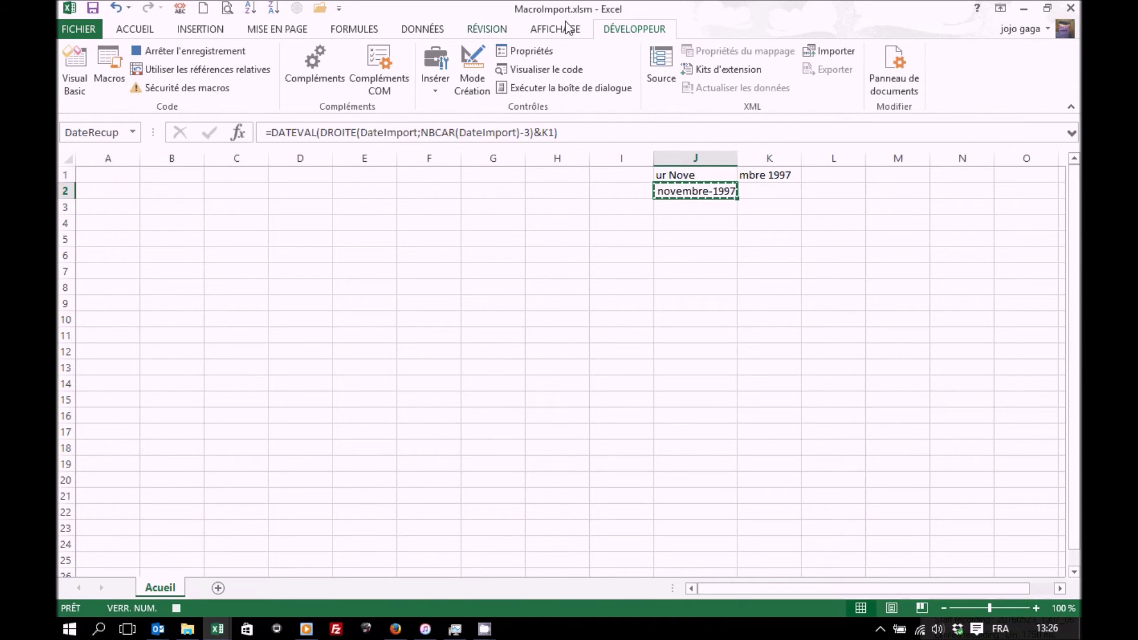
click(556, 30)
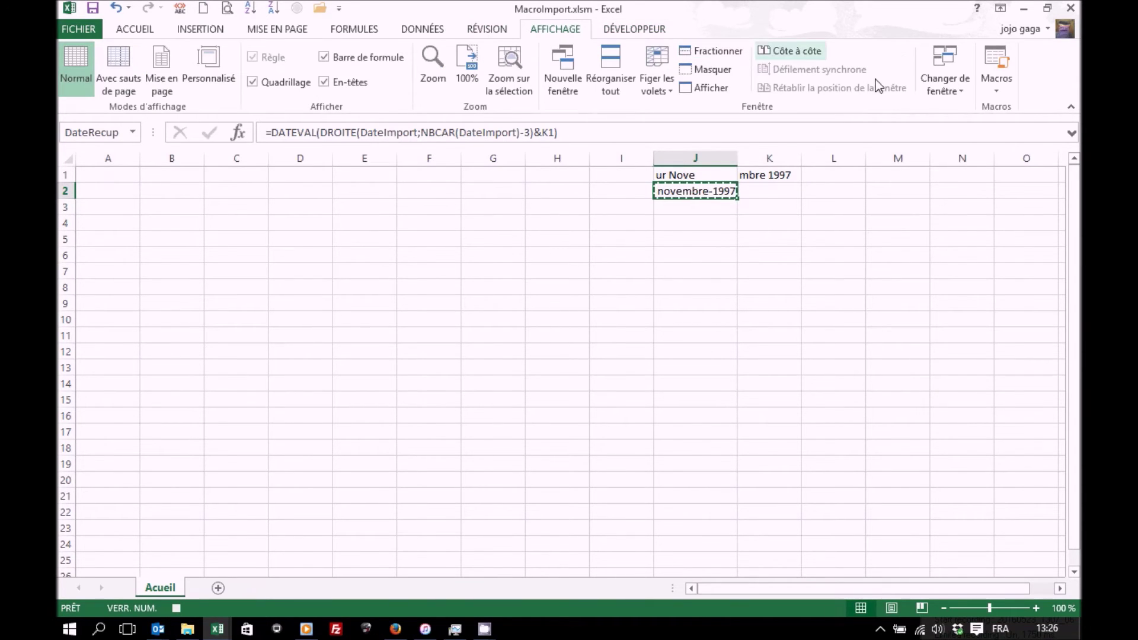
Step: Back in OrdMensuel.txt, select every blank cell of the data block starting at A4
click(951, 90)
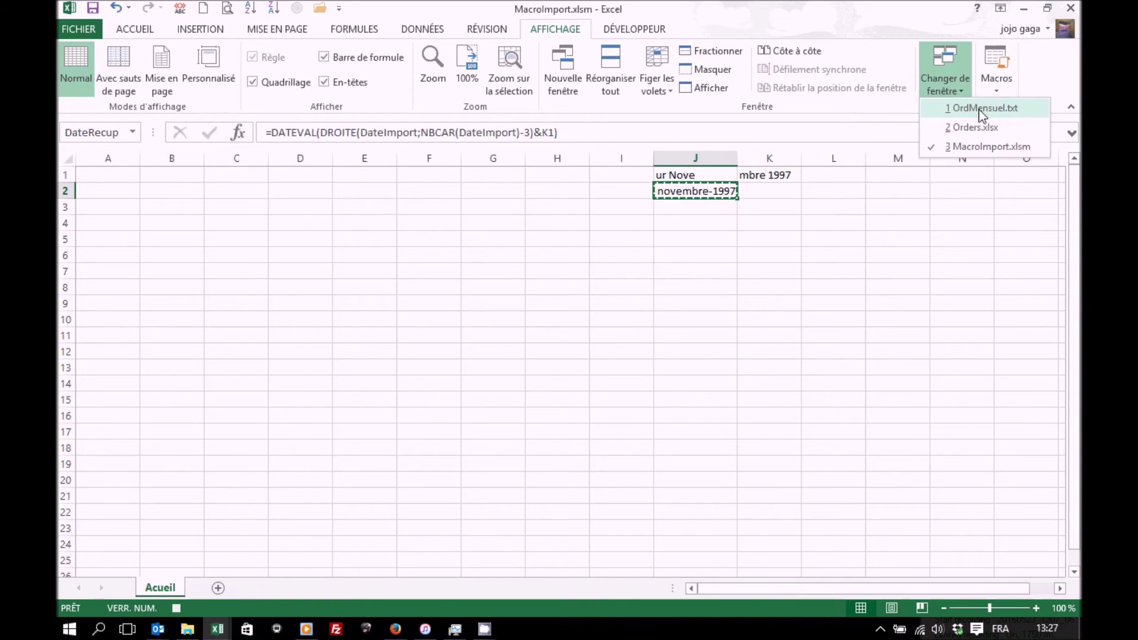
click(980, 109)
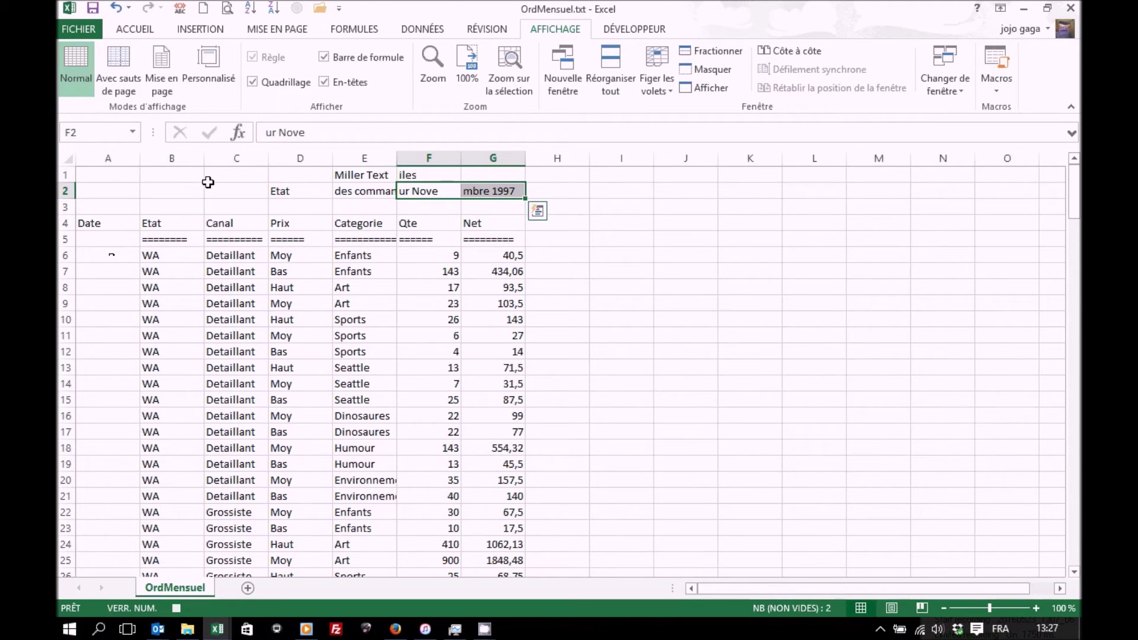
click(97, 222)
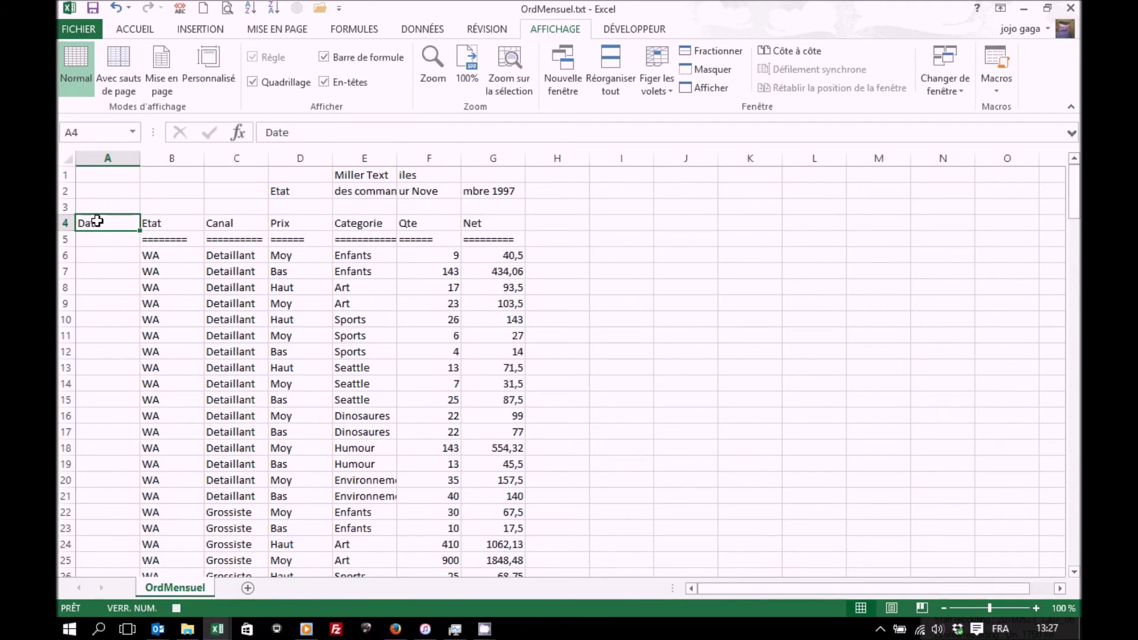
key(ctrl+a)
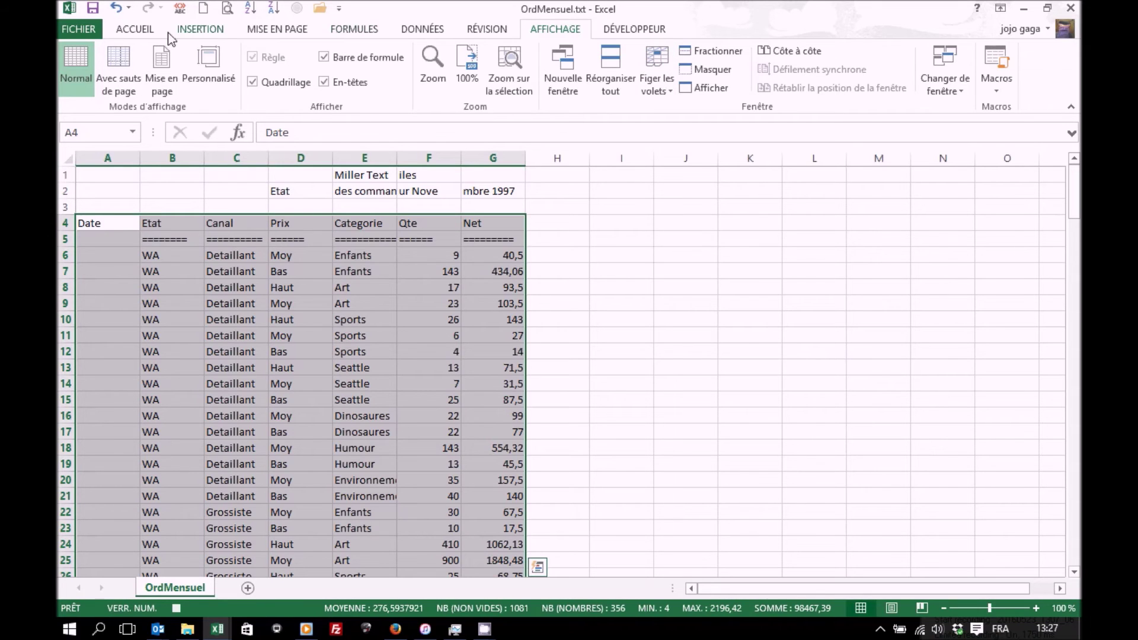
click(135, 31)
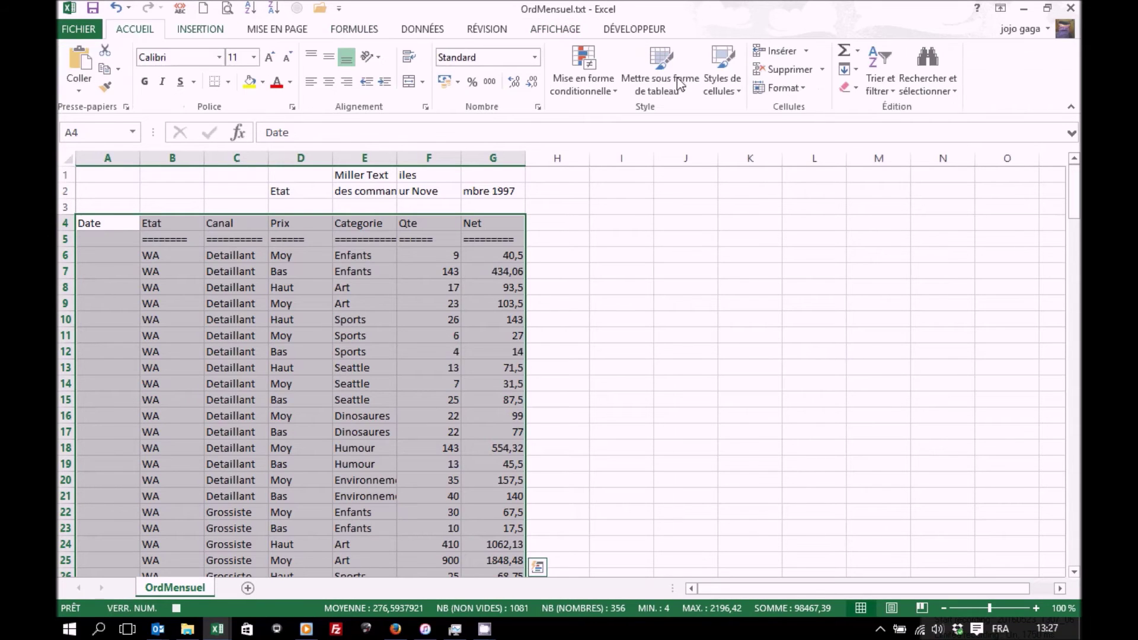
click(946, 90)
click(954, 166)
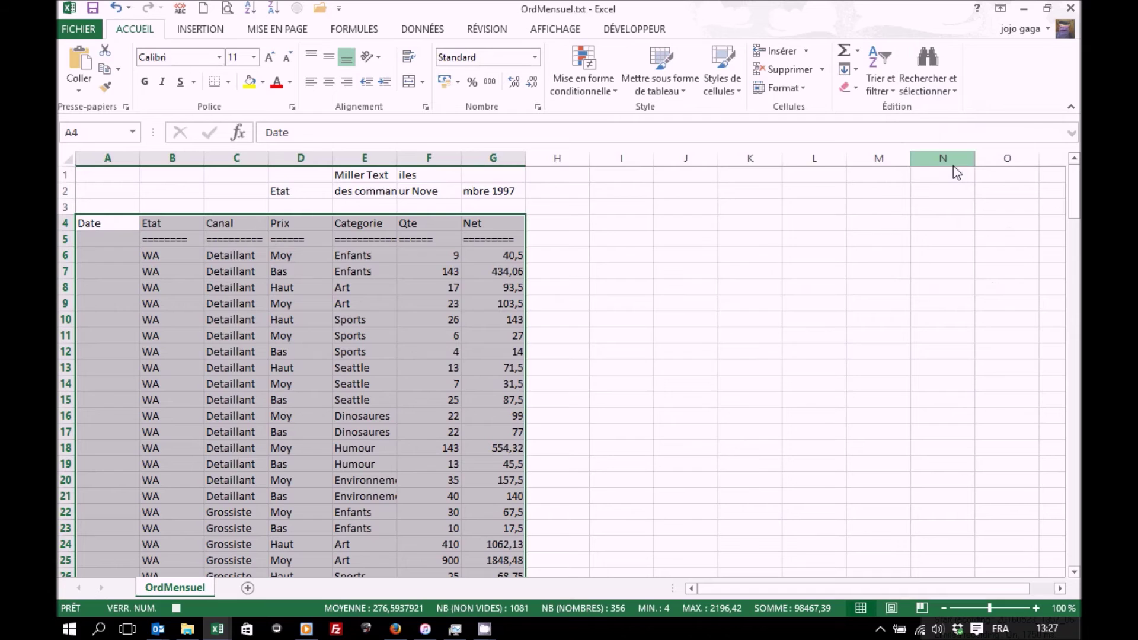
click(576, 317)
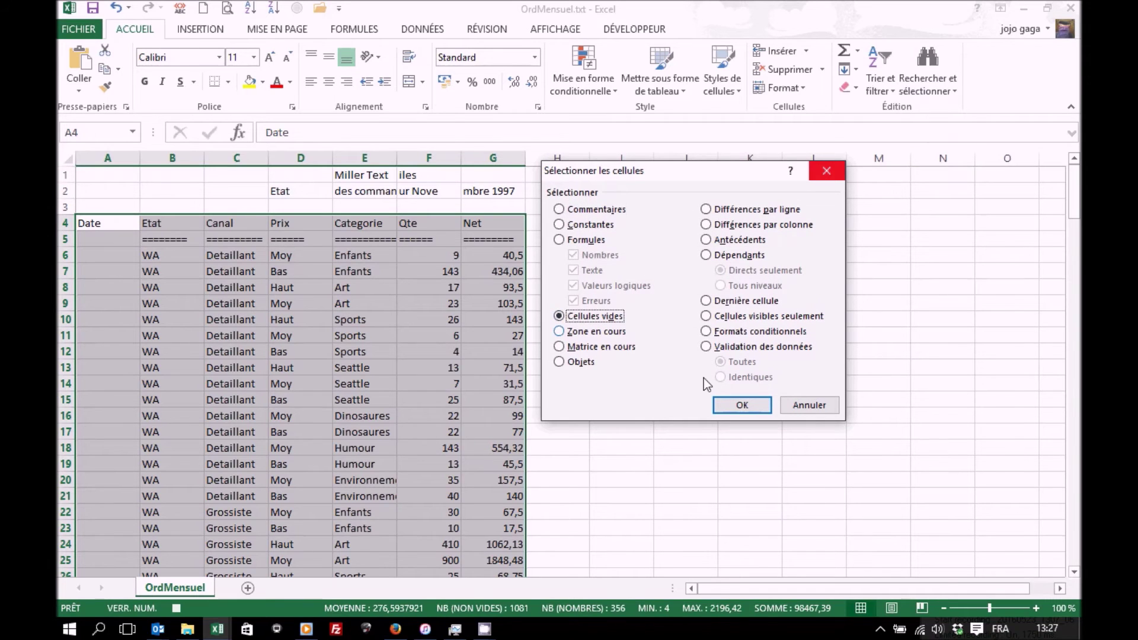
click(741, 405)
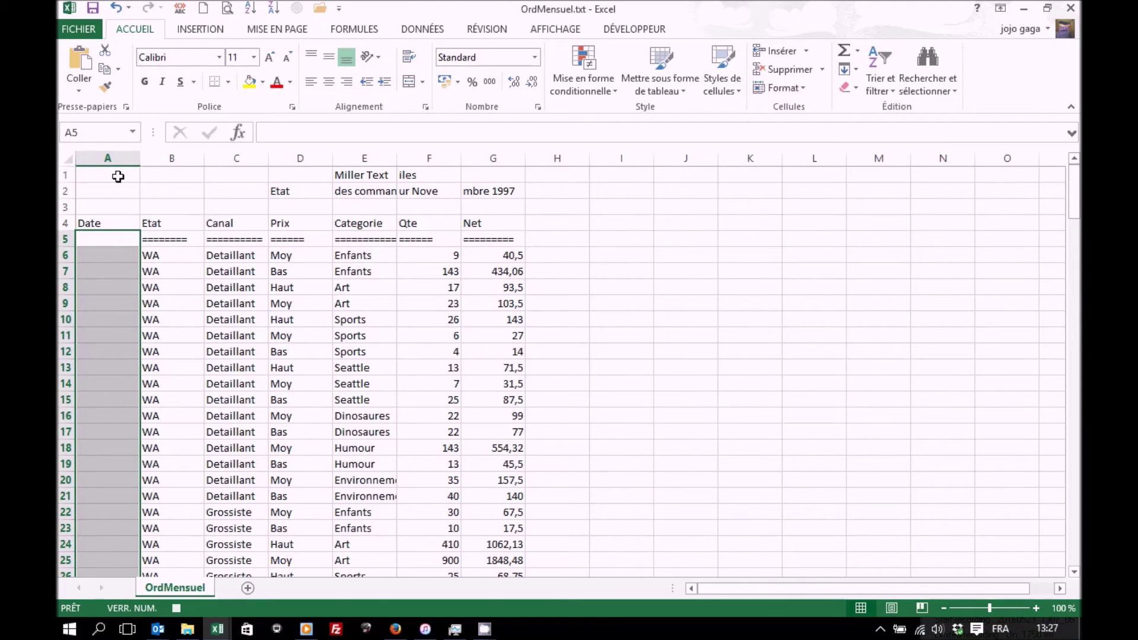
Step: Paste novembre-1997 into the blank cells as values and number formats, then autofit column A
click(80, 89)
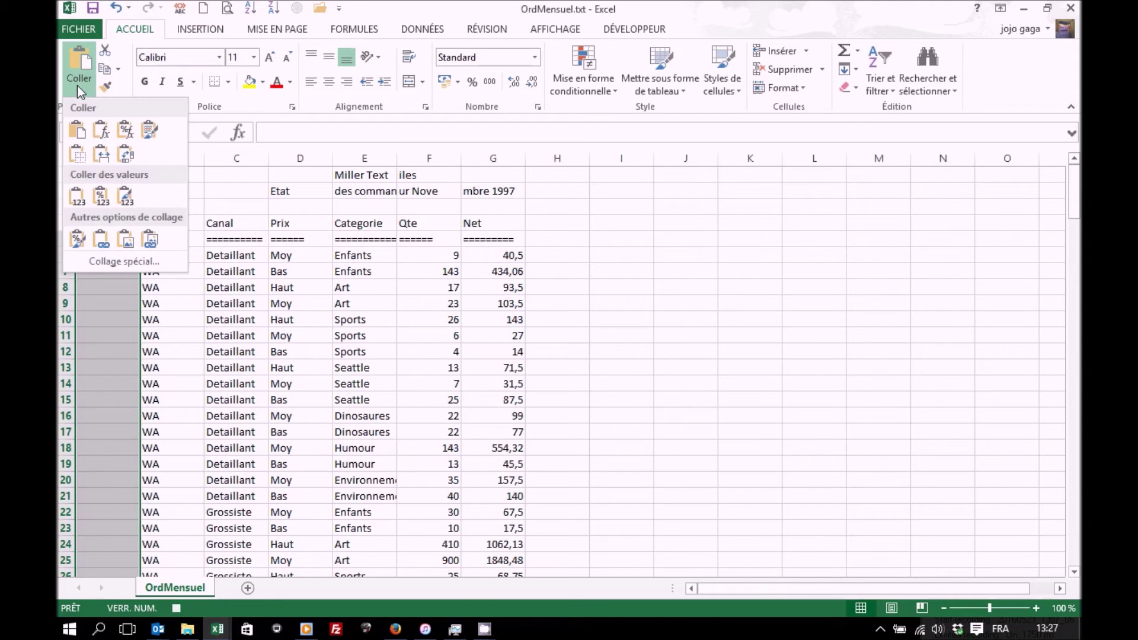
click(113, 262)
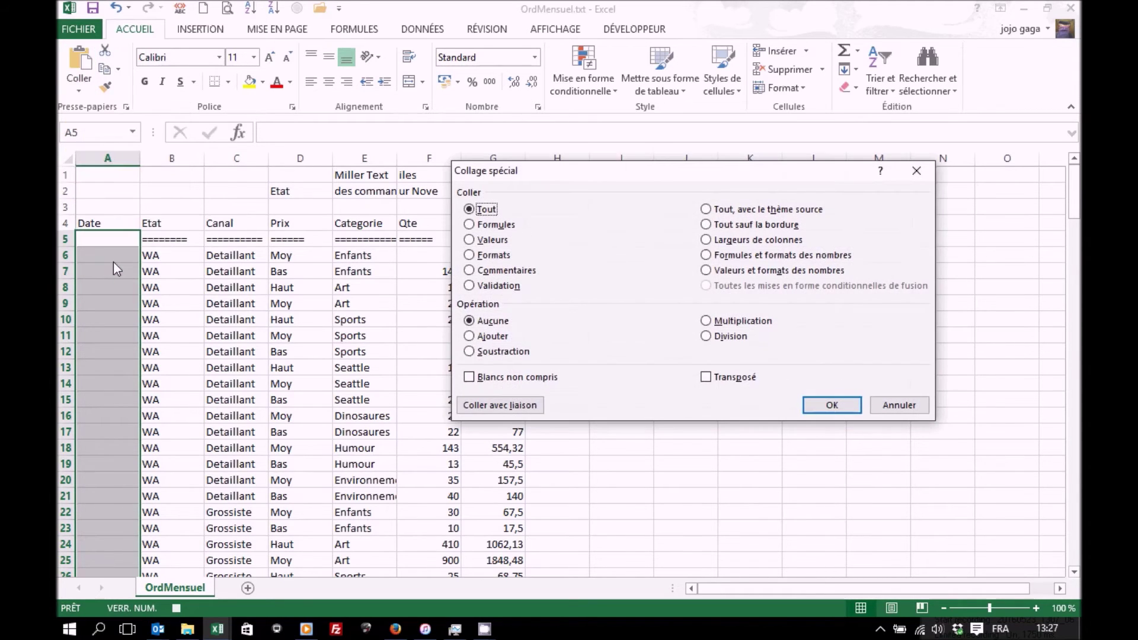
click(706, 271)
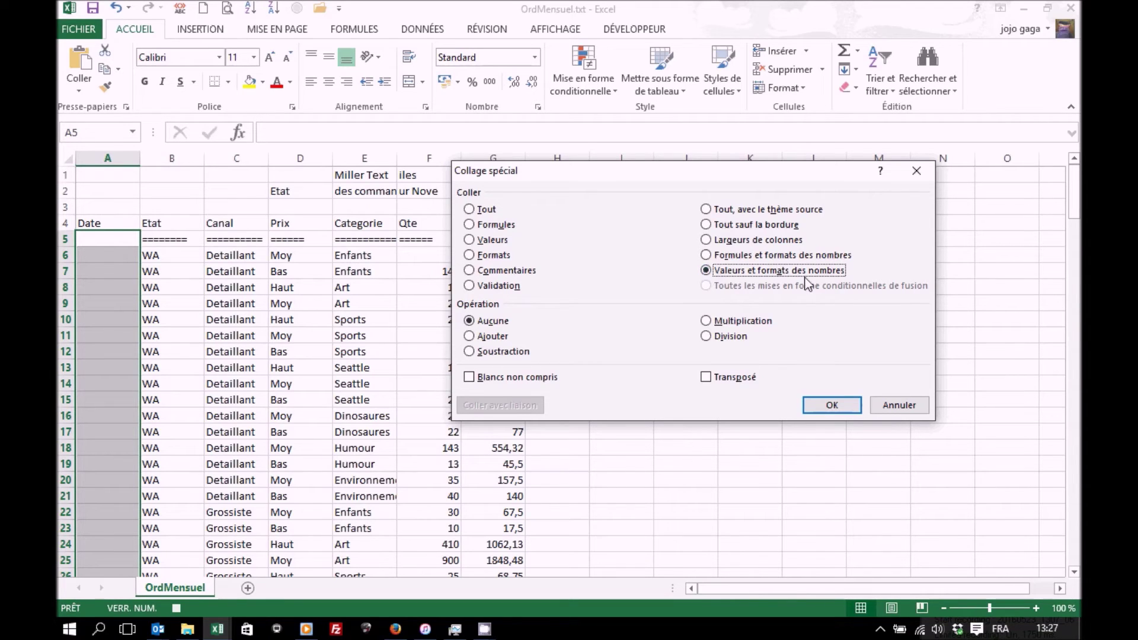
click(833, 406)
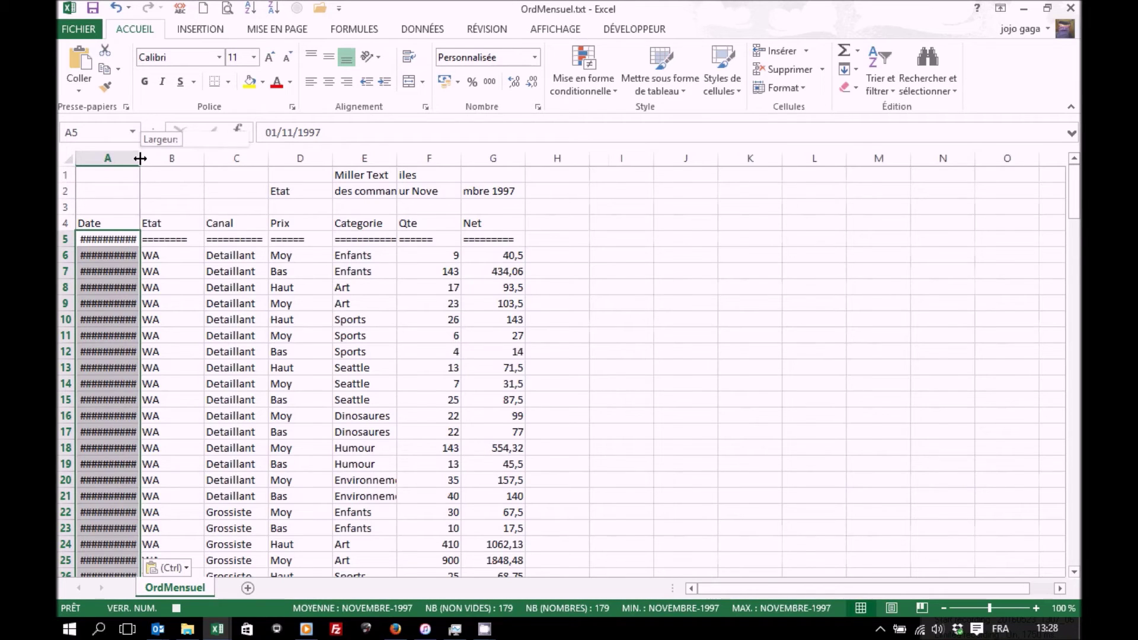
double_click(139, 158)
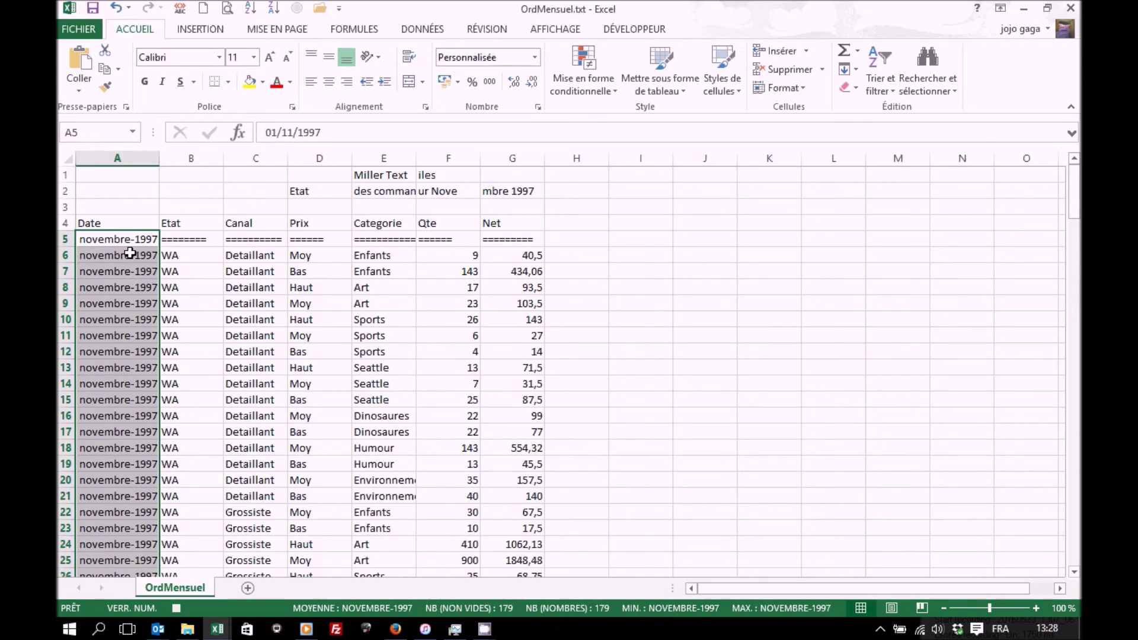
click(129, 255)
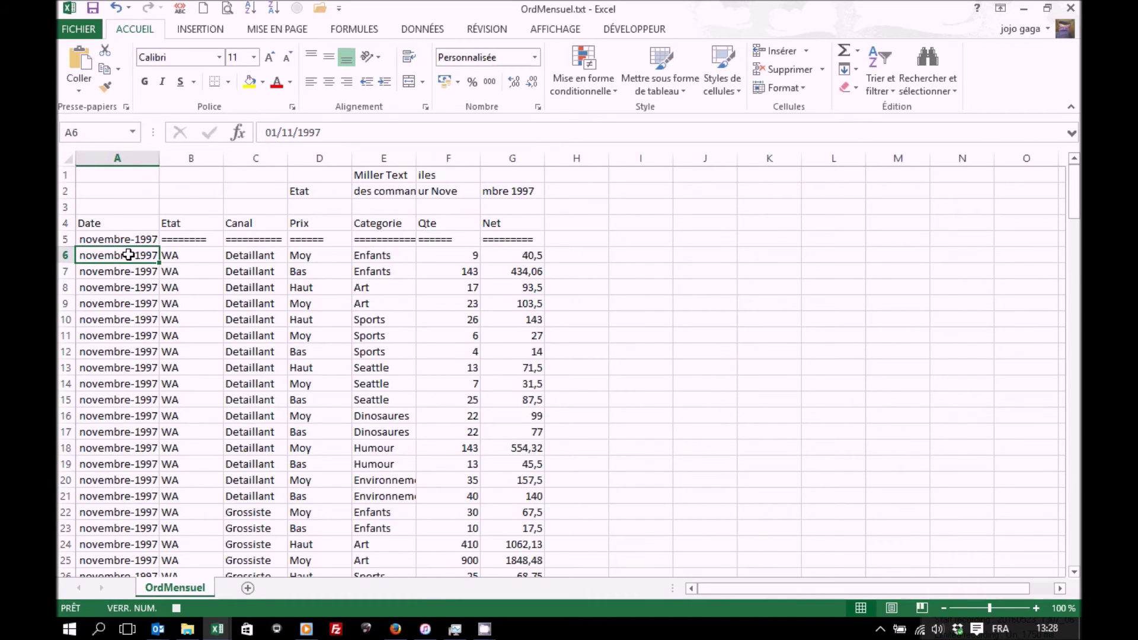
Step: Copy the data rows 6 to 183 through column G and switch to Orders.xlsx
key(ctrl+shift+Right)
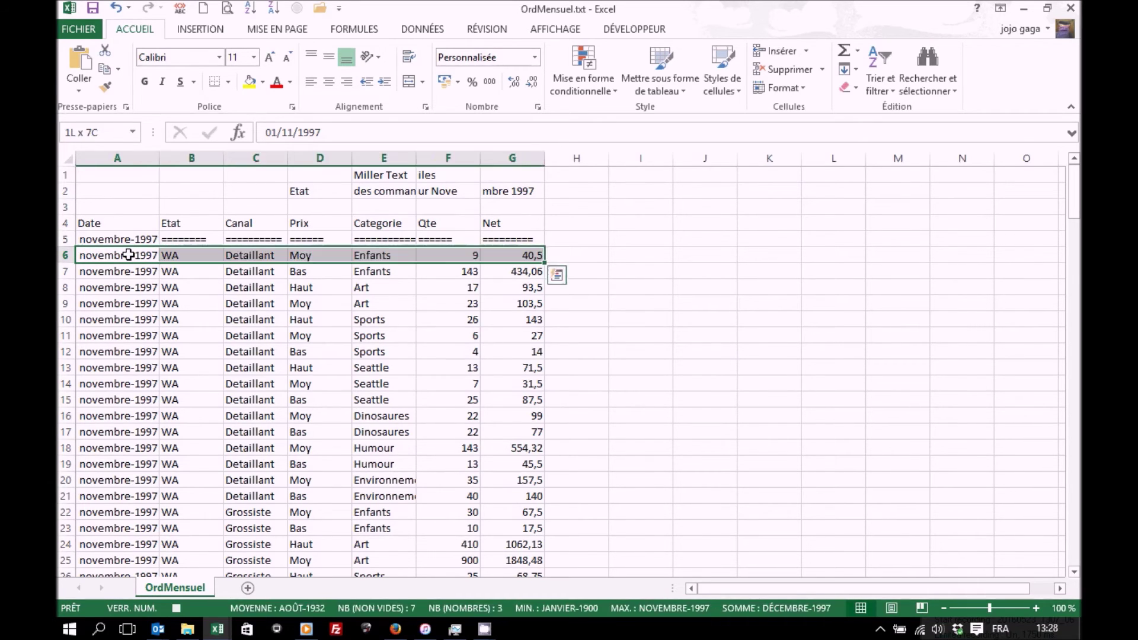
key(ctrl+shift+Down)
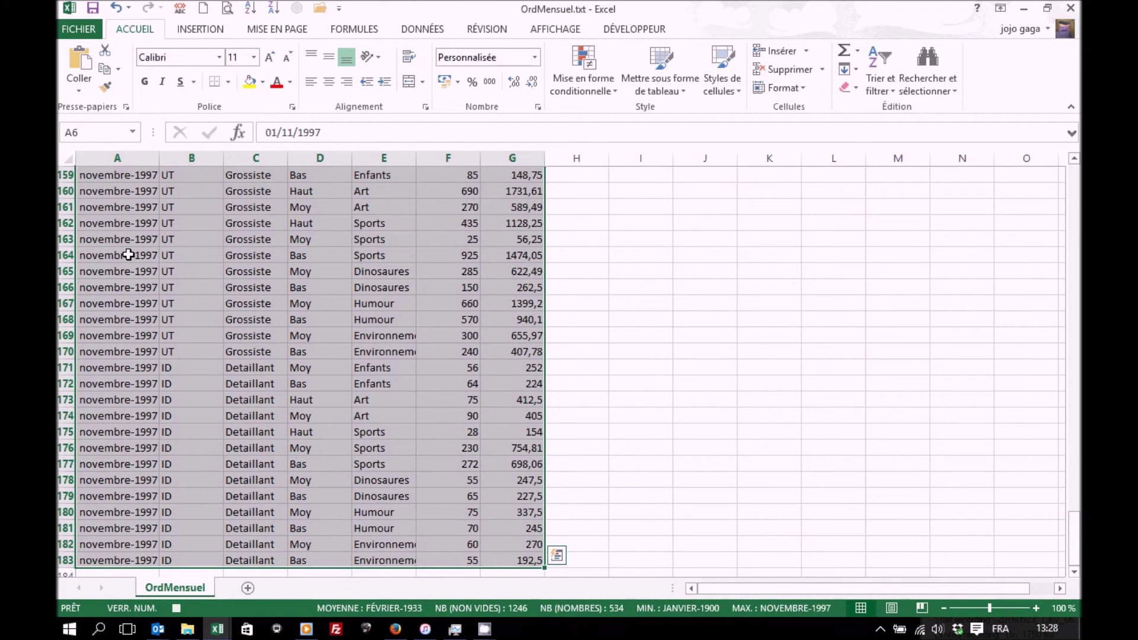
key(ctrl+c)
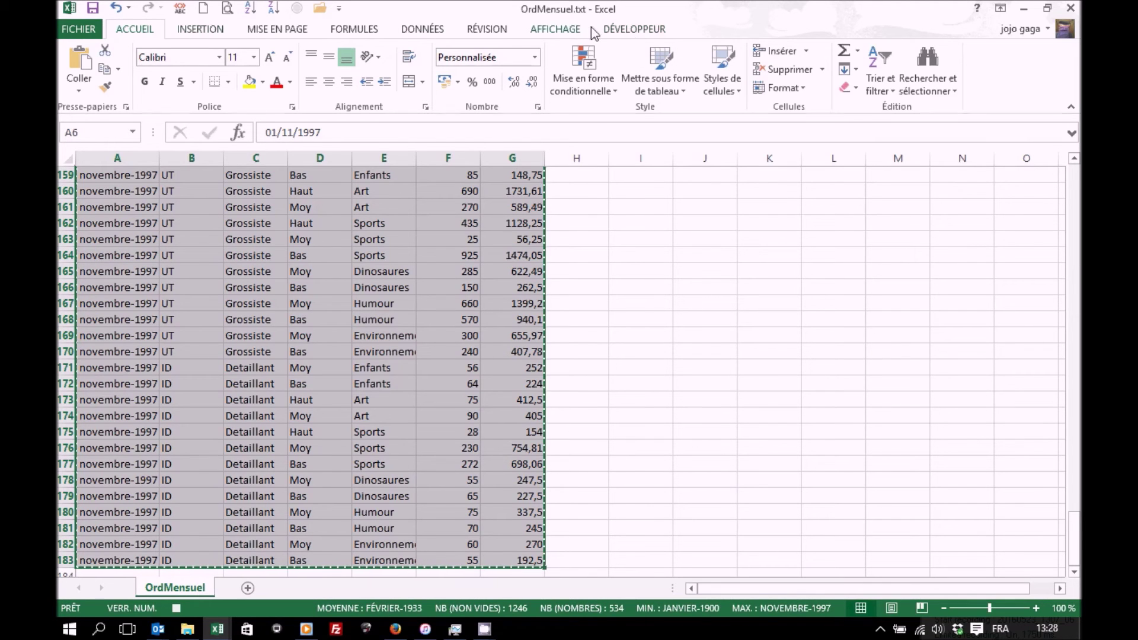
click(546, 30)
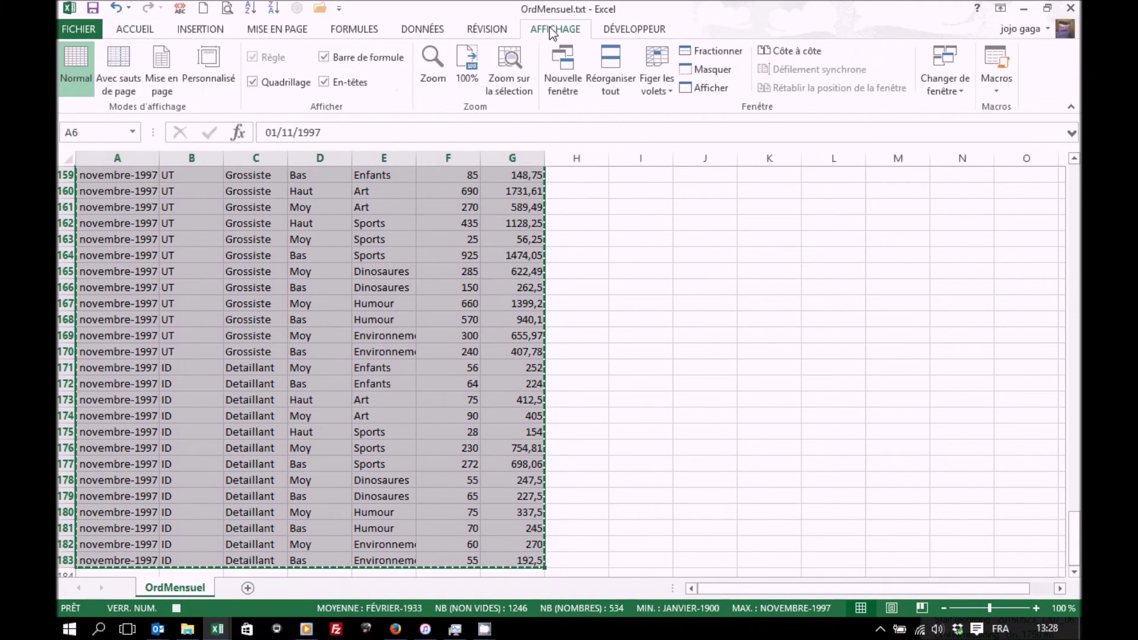
click(944, 92)
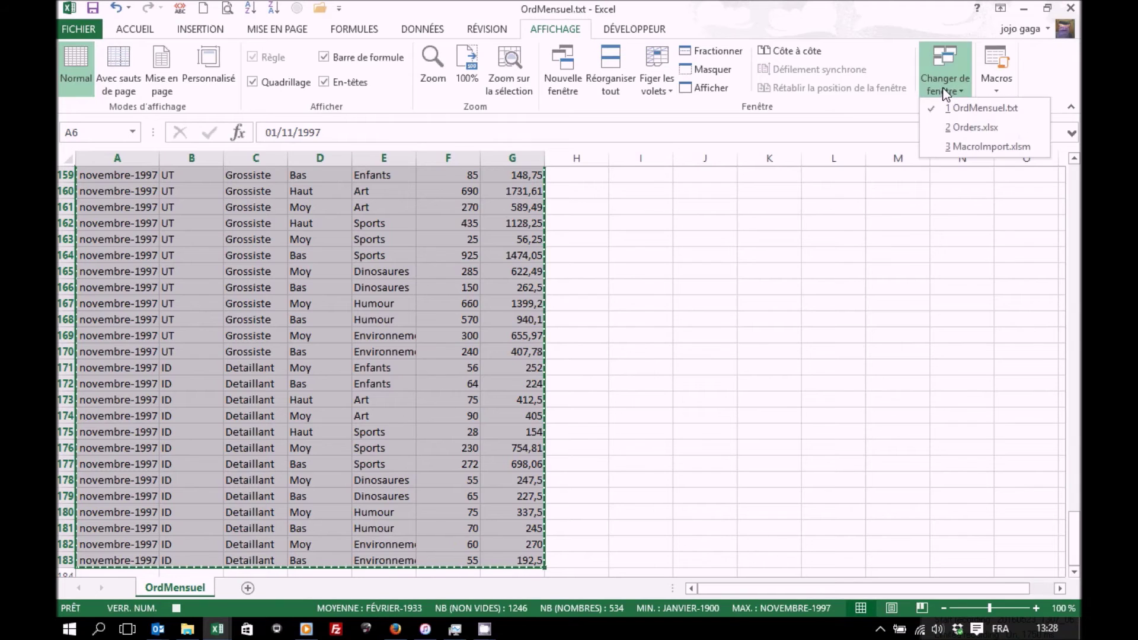
click(954, 129)
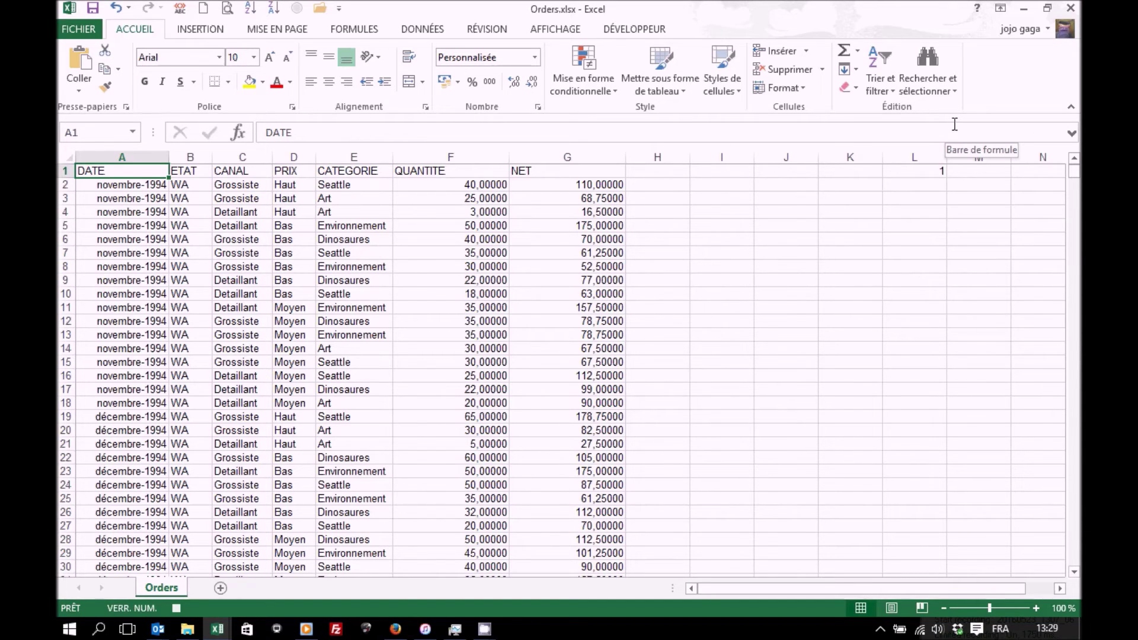
Step: Jump to row 3300, the last filled Orders row, via A1048576 and Ctrl+Up
click(956, 124)
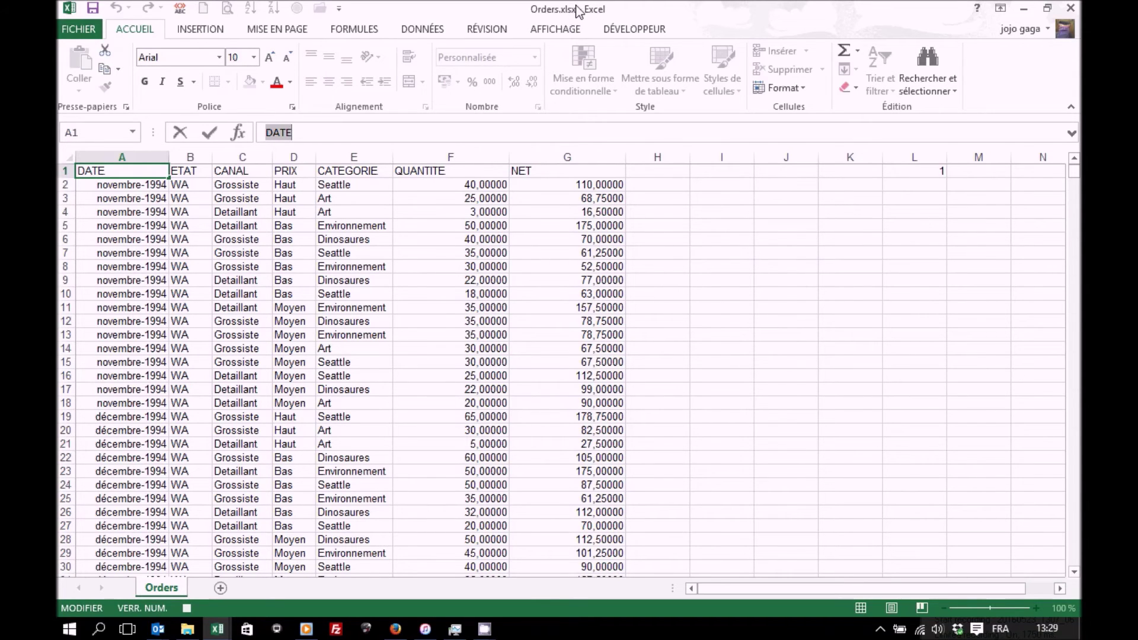
click(103, 131)
text(a)
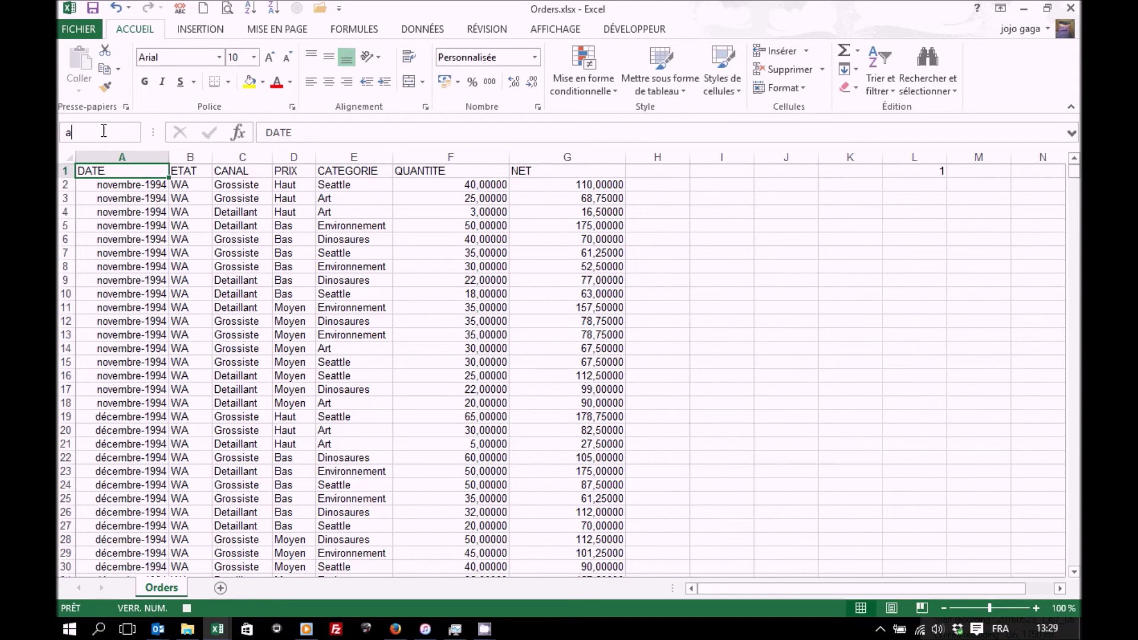
text(1048576)
key(Return)
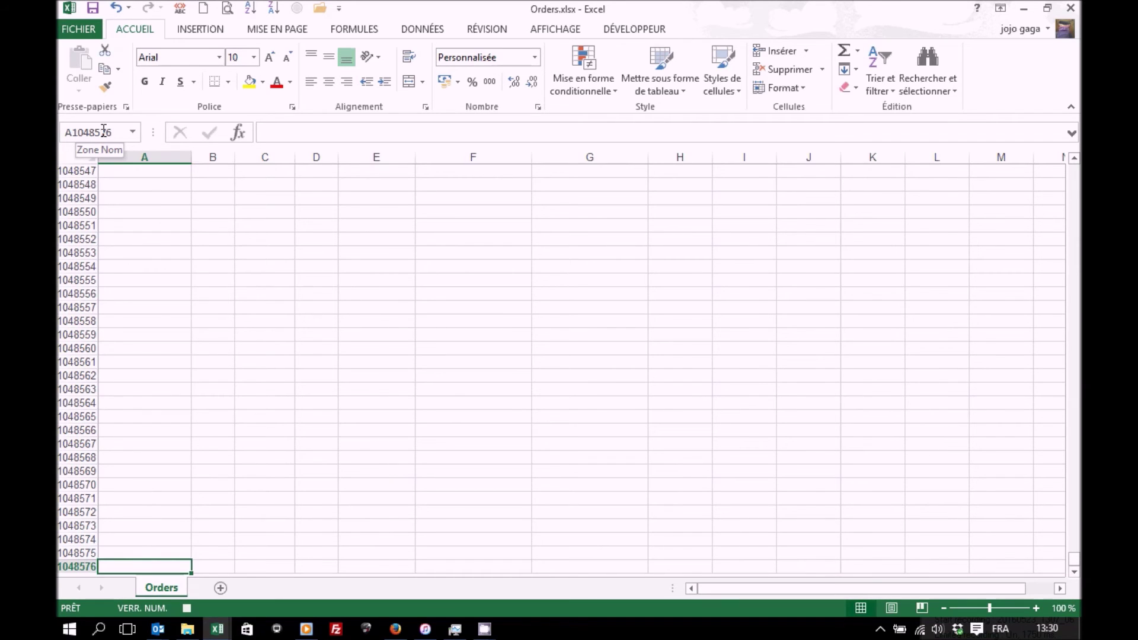
key(ctrl+Up)
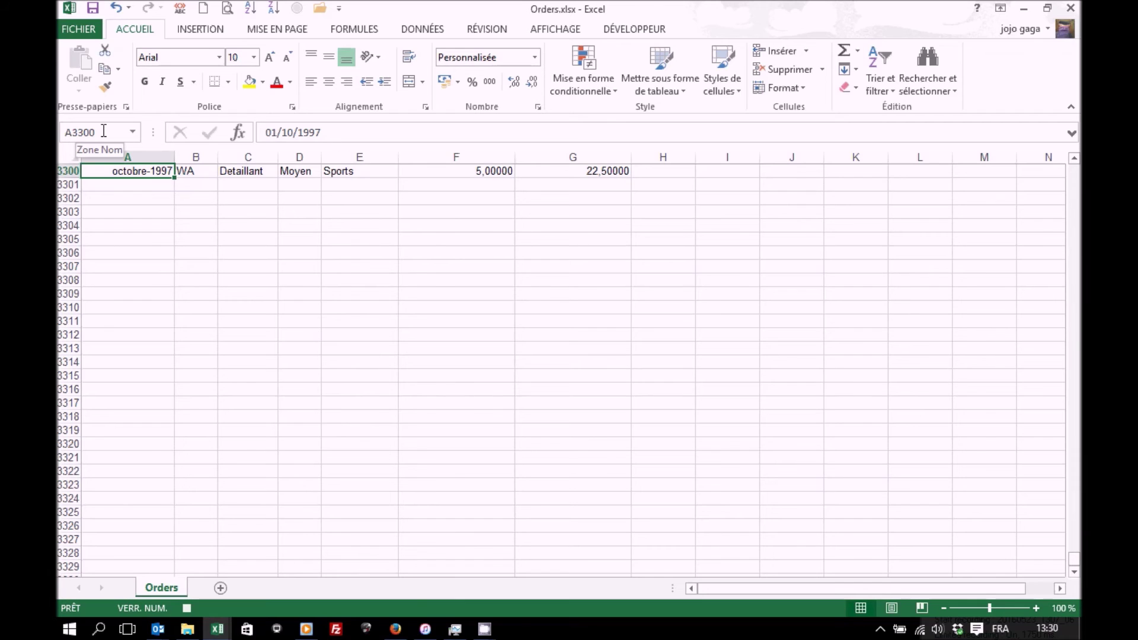
click(634, 29)
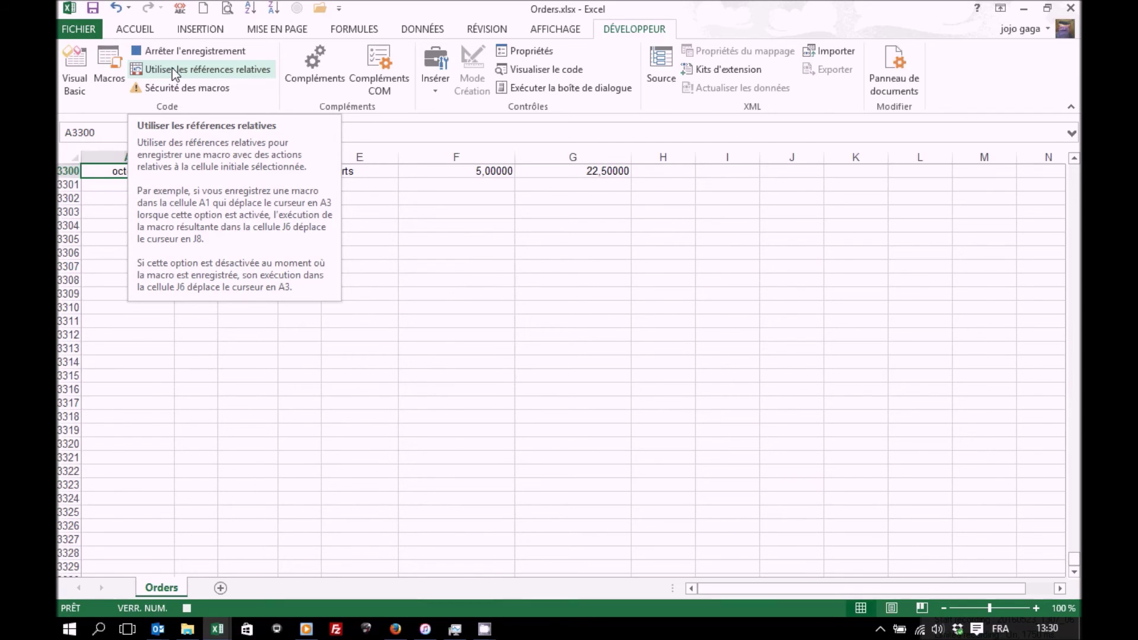
Step: Record a relative one-row move down to A3301, then return to absolute references
click(172, 70)
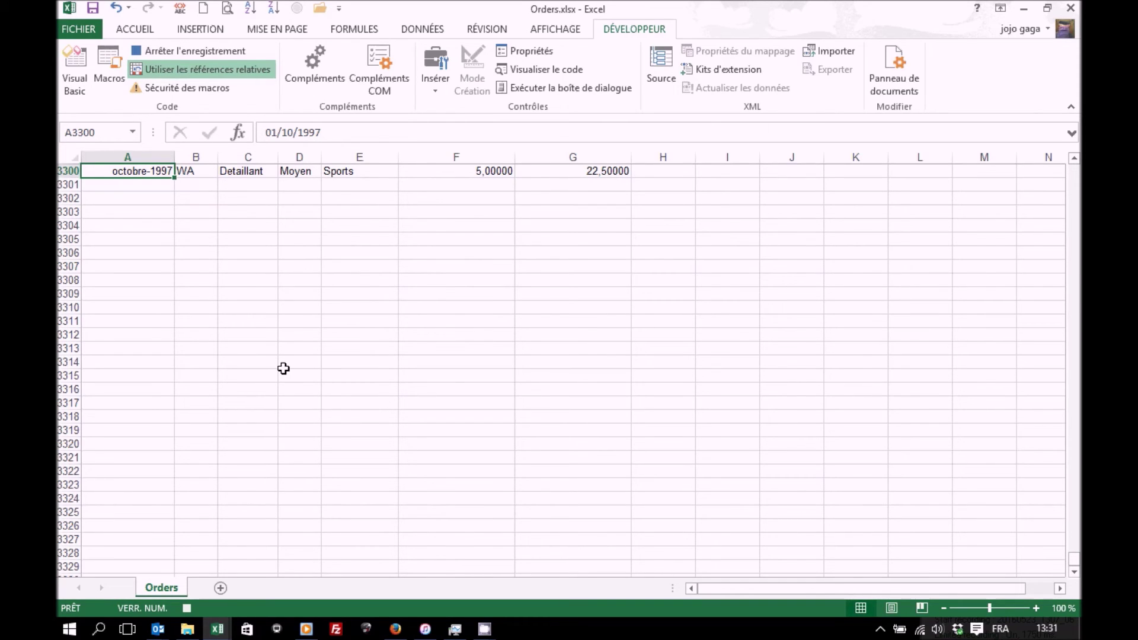
key(Down)
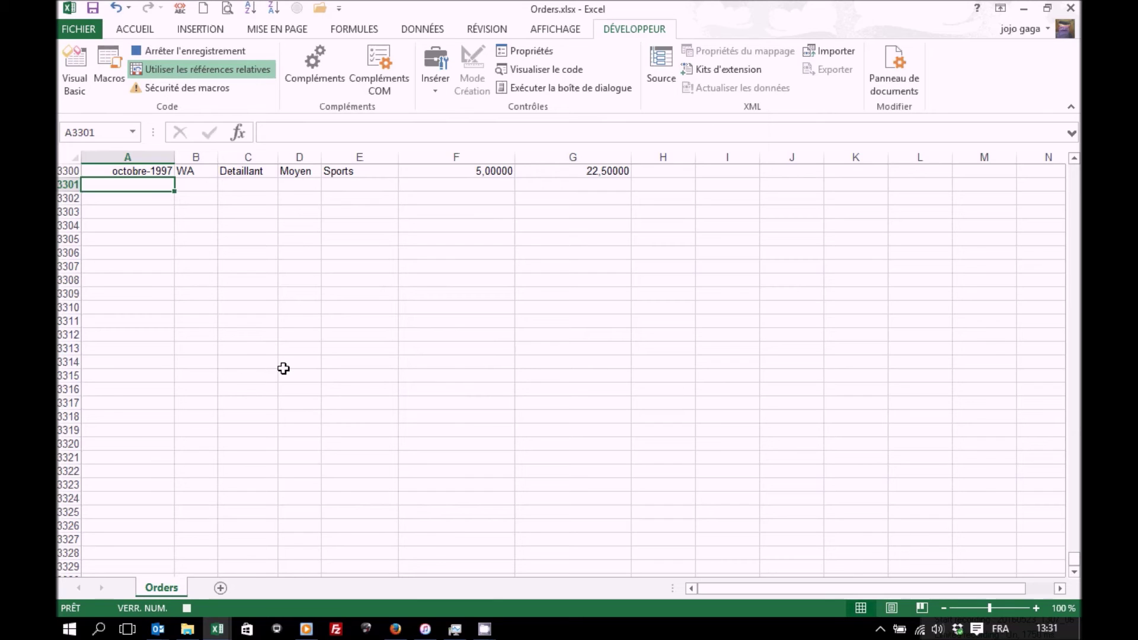
click(243, 69)
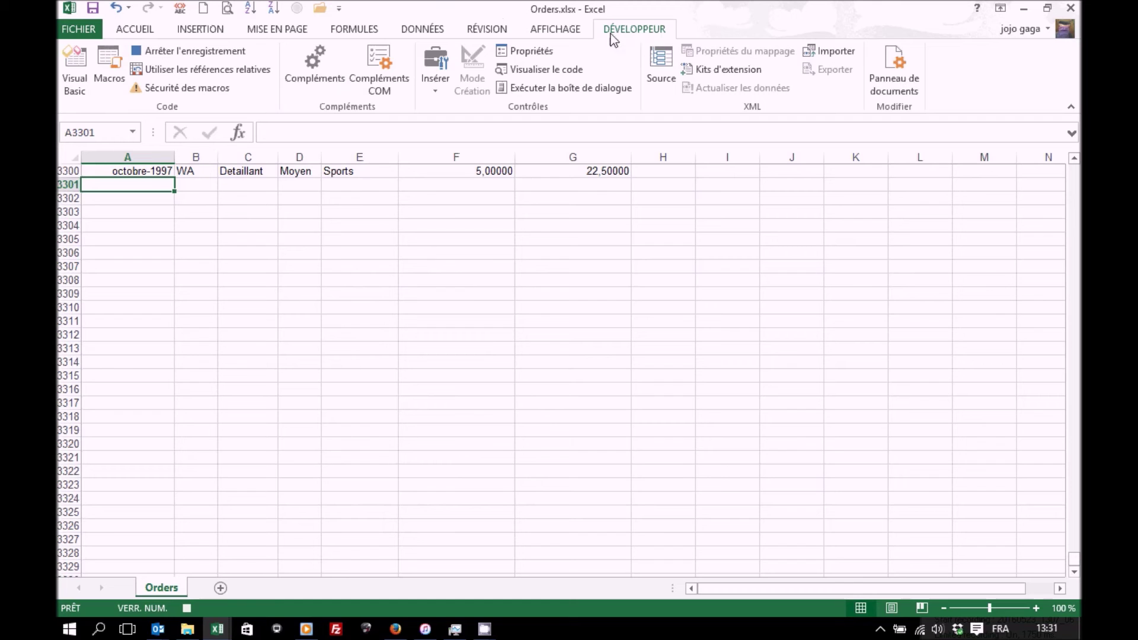
Step: Copy all data from OrdMensuel.txt and paste it into Orders.xlsx at A3301
click(560, 29)
click(943, 83)
click(955, 110)
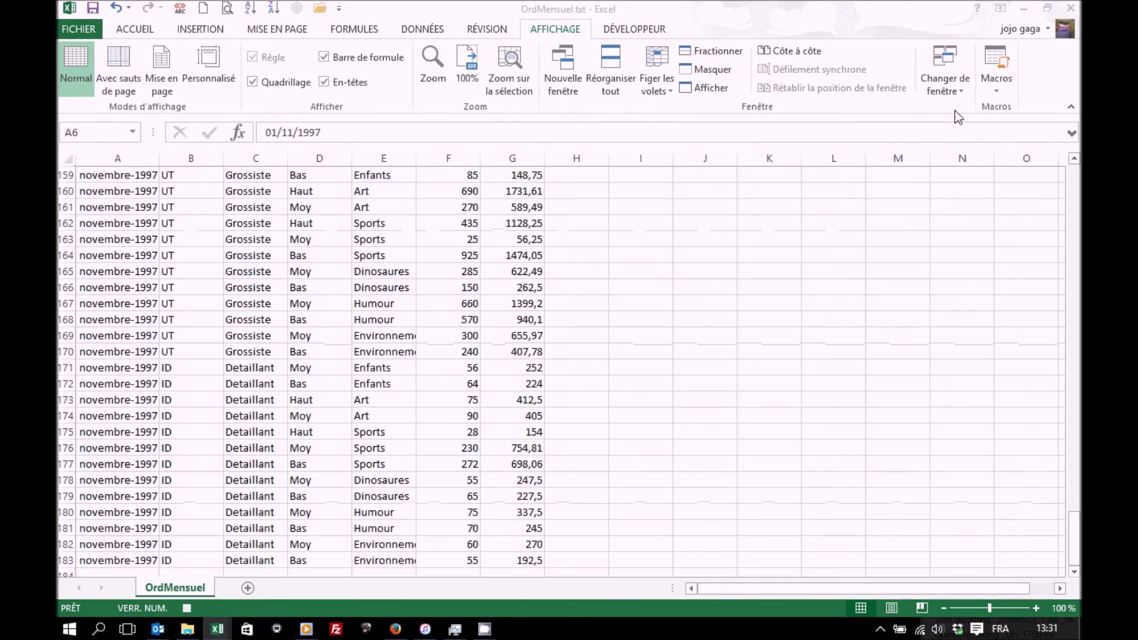
key(ctrl+a)
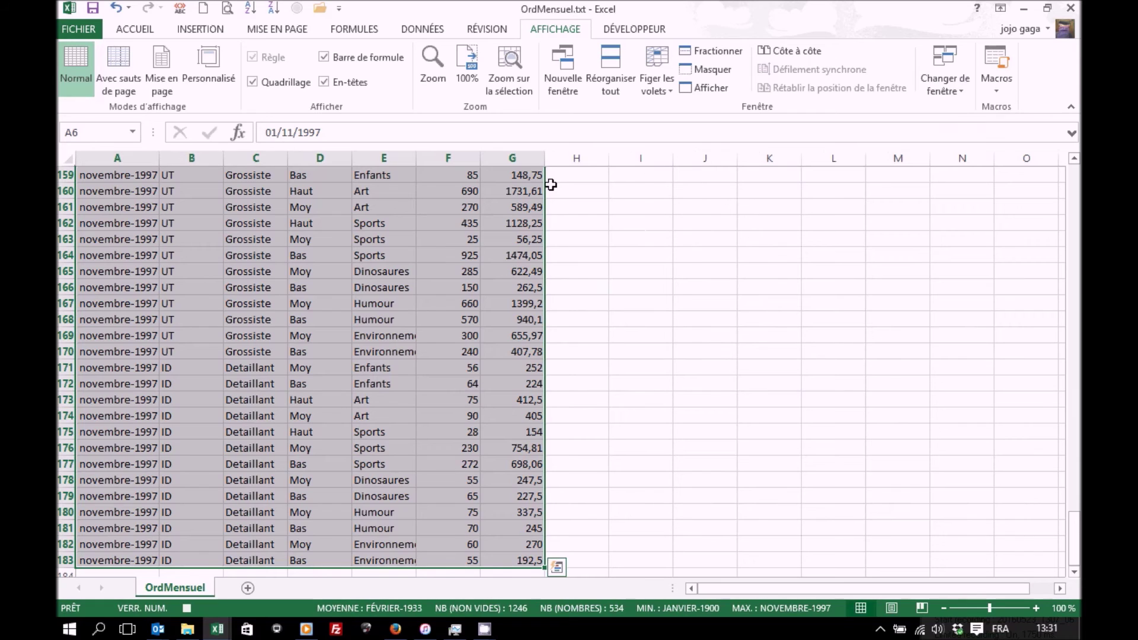
key(ctrl+c)
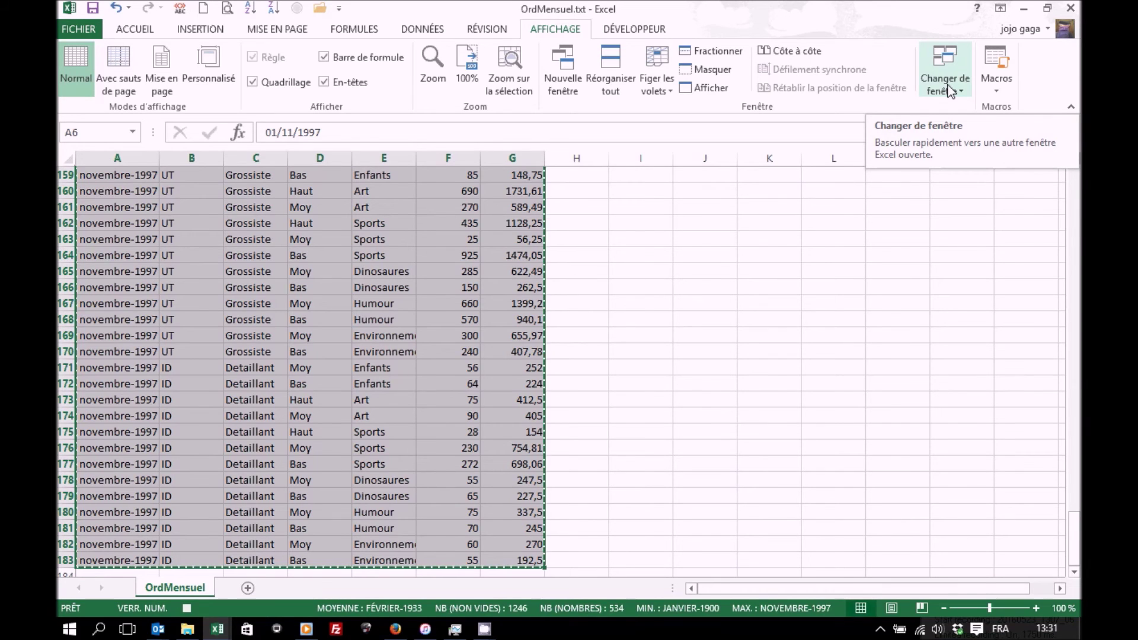
click(951, 91)
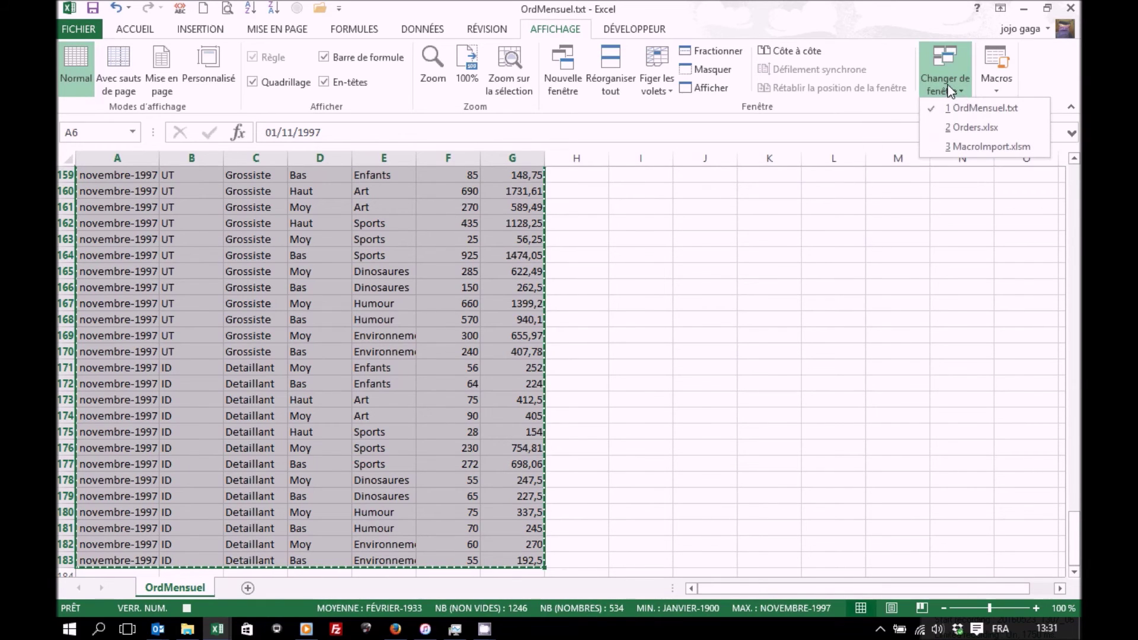
click(955, 130)
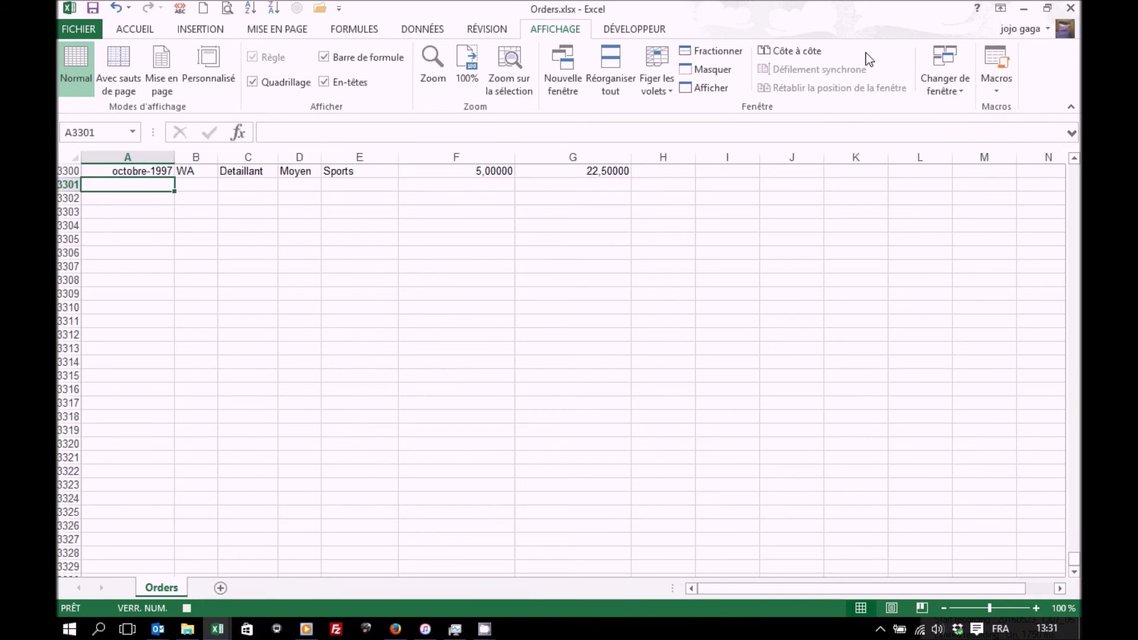
key(ctrl+v)
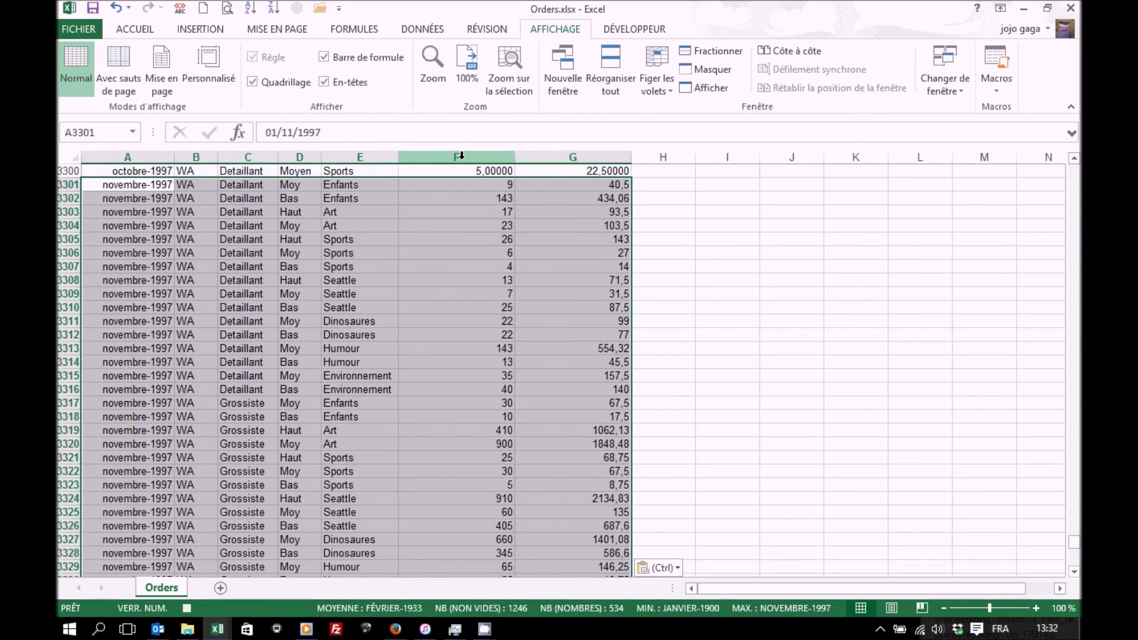
Step: Give columns F:G five decimal places, return to A1 and save Orders.xlsx
drag(468, 157, 571, 155)
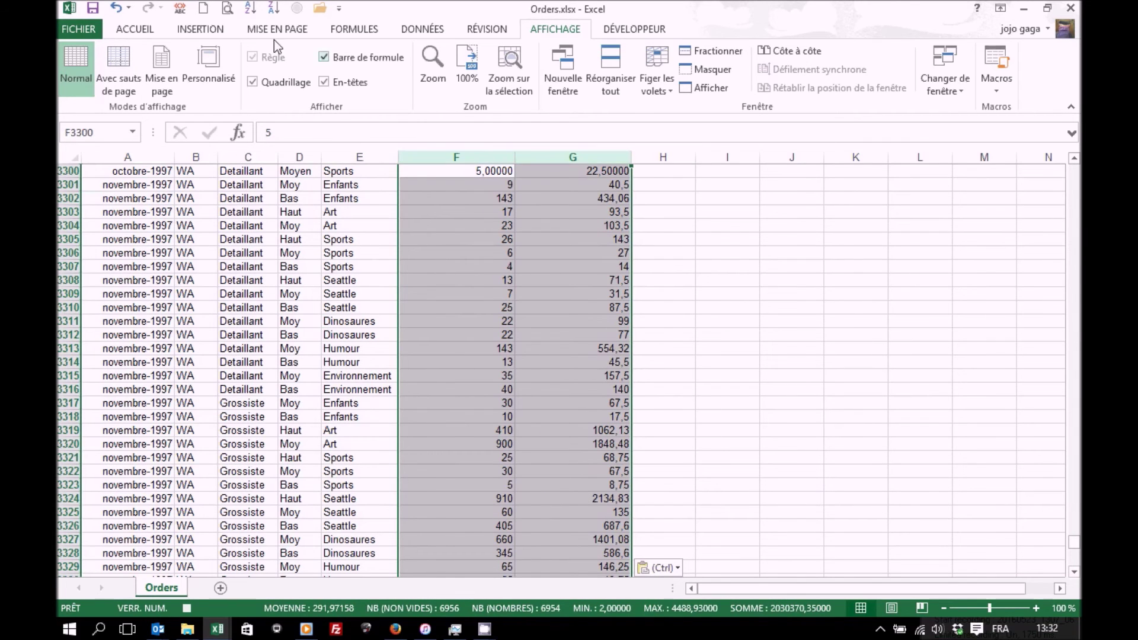
click(142, 30)
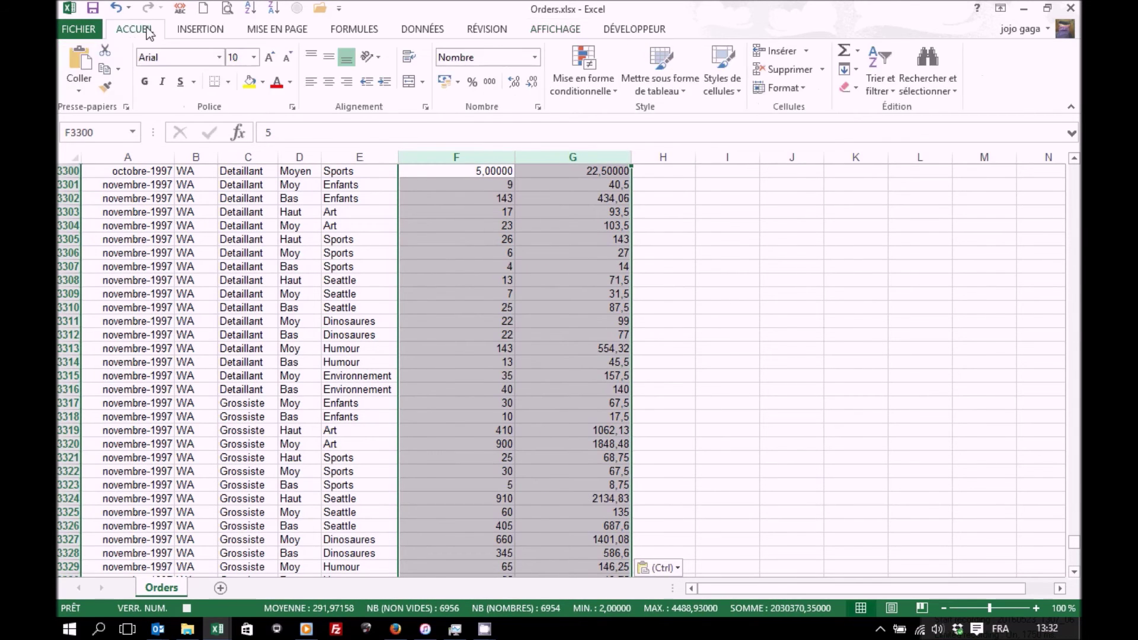
click(515, 82)
click(533, 83)
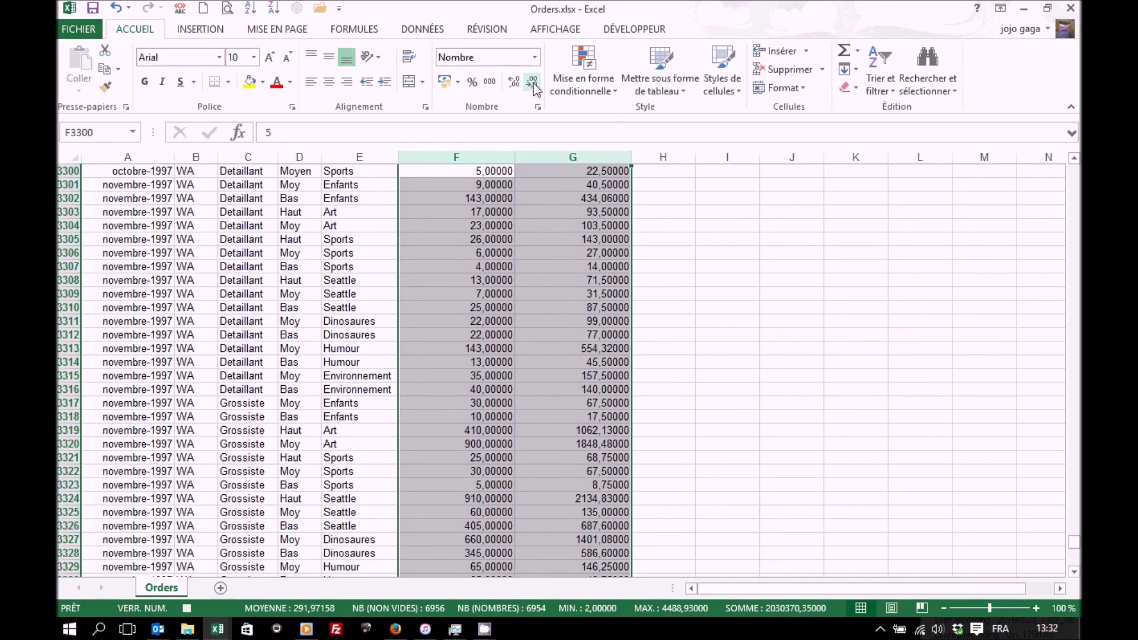
key(ctrl+Home)
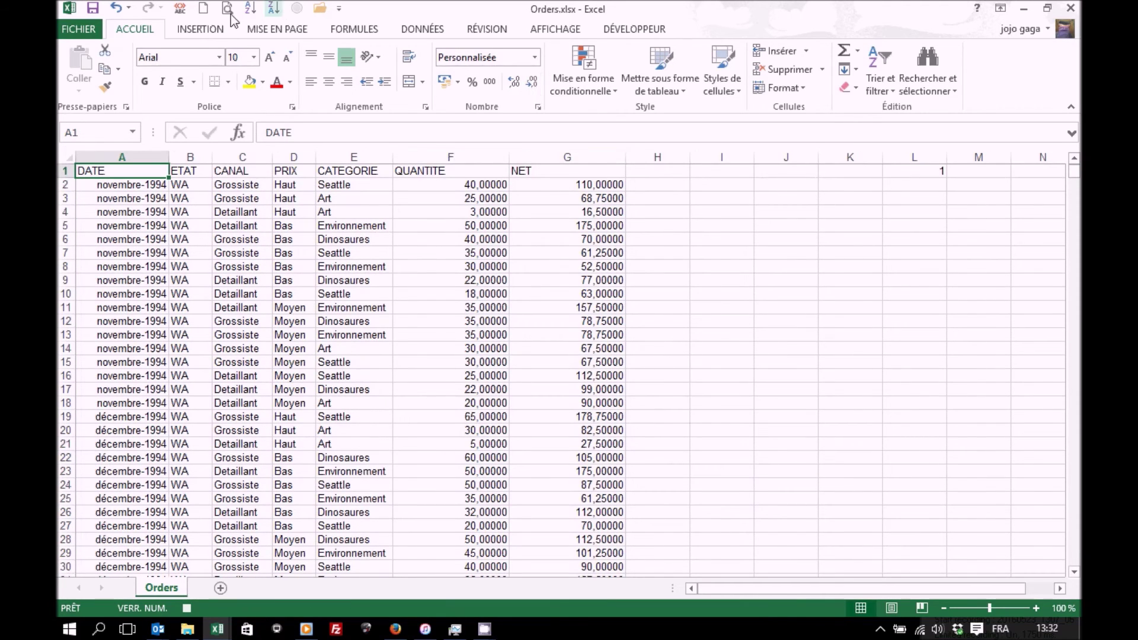
click(93, 8)
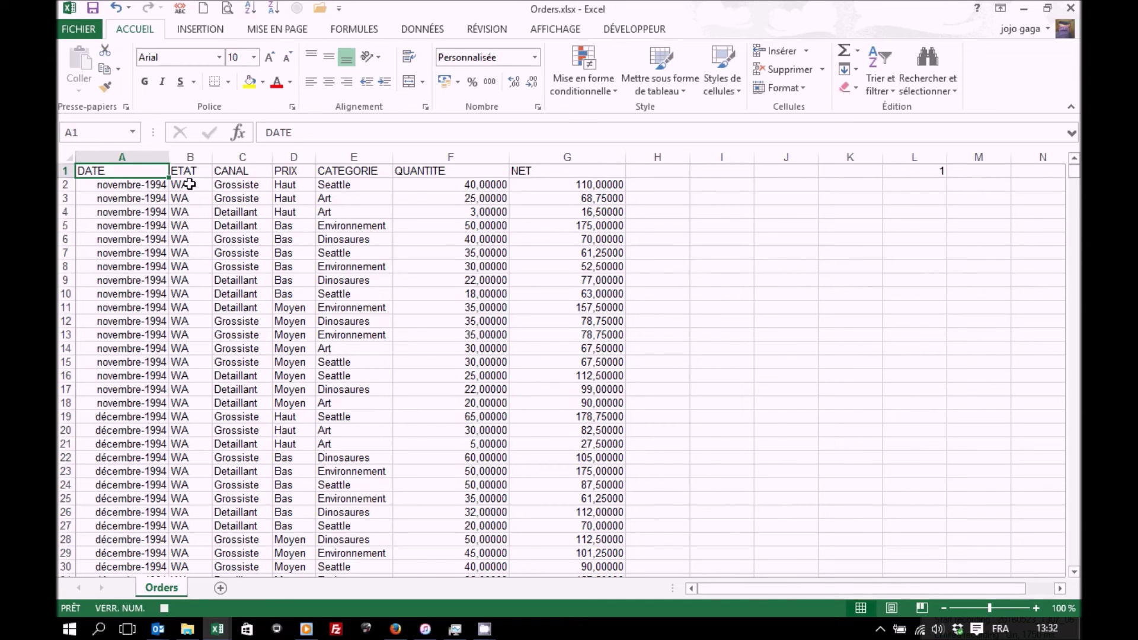
Step: Close OrdMensuel.txt choosing Ne pas enregistrer, then stop the macro recording
click(561, 35)
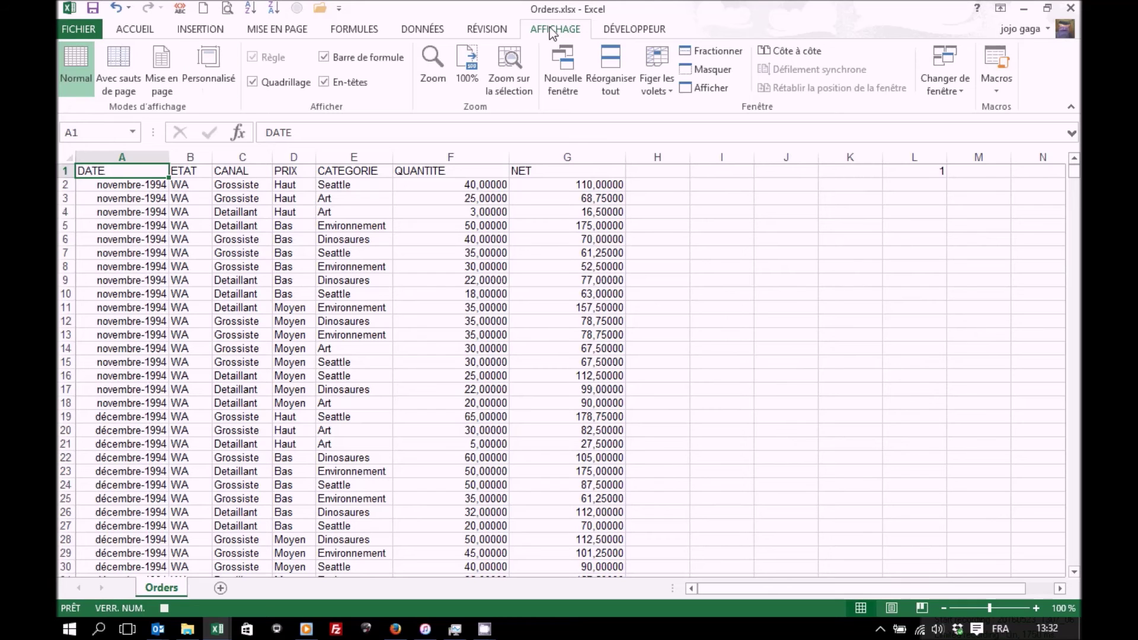
click(948, 83)
click(955, 108)
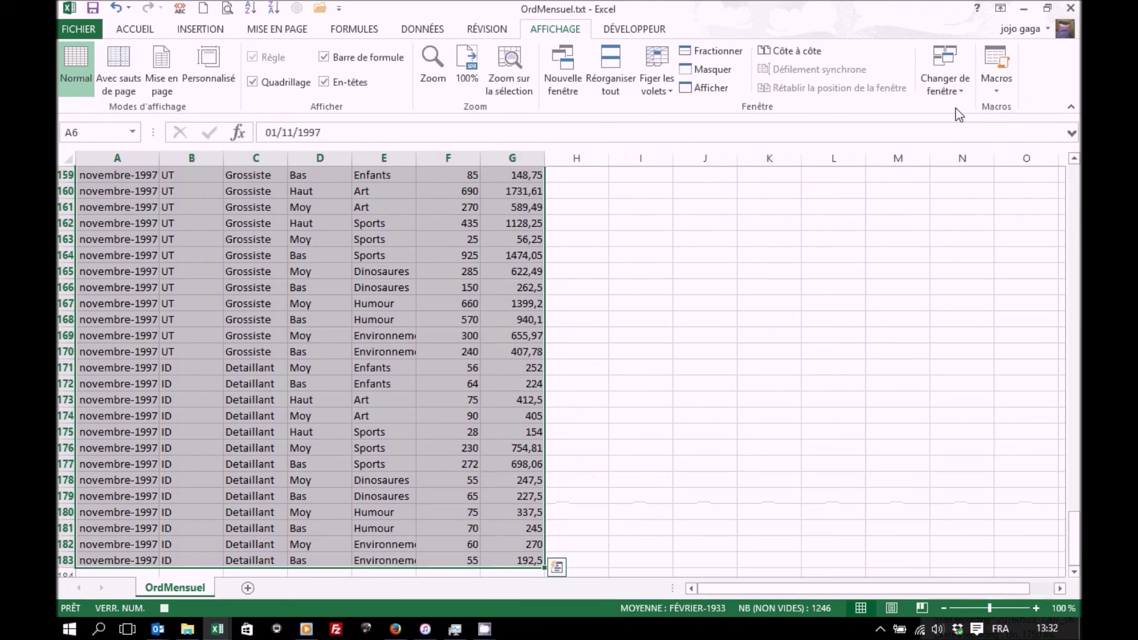
click(1071, 8)
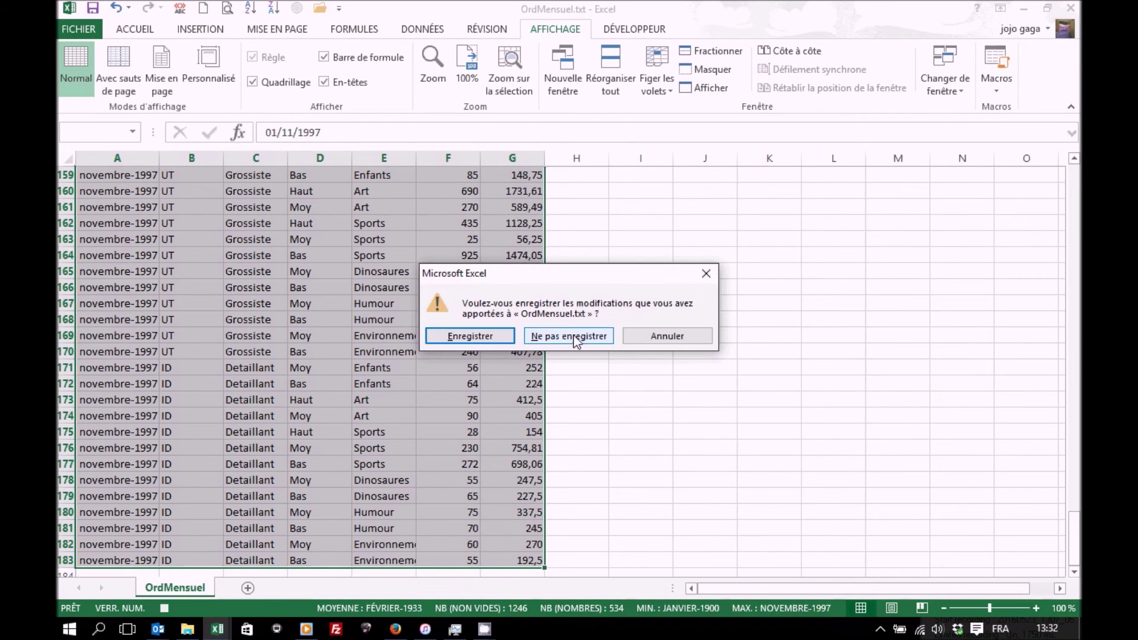
click(574, 338)
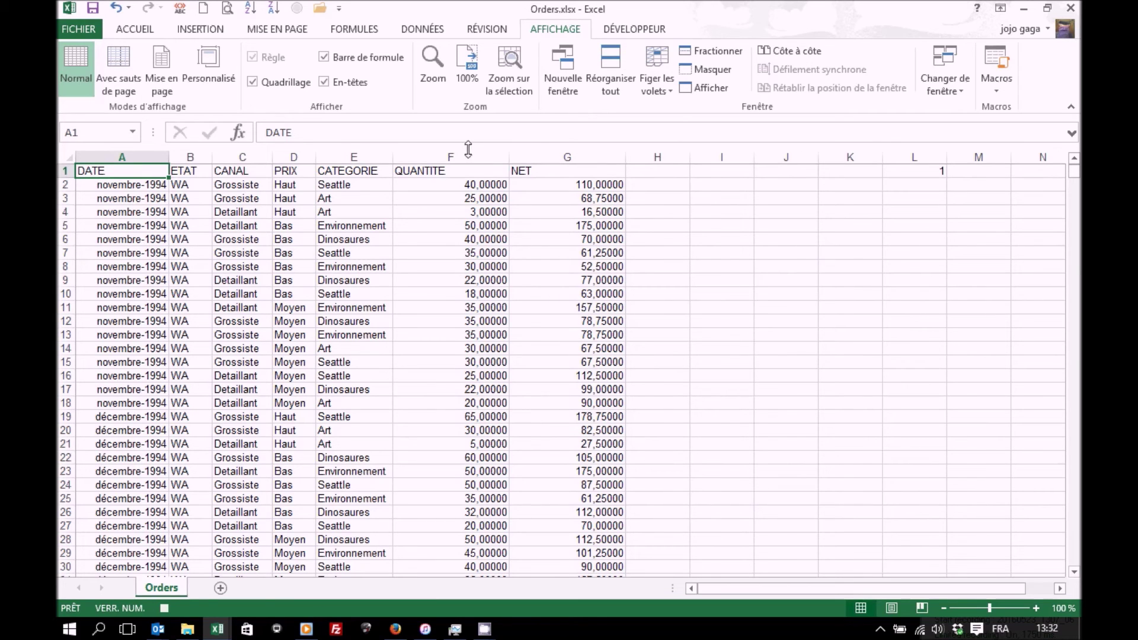
click(637, 31)
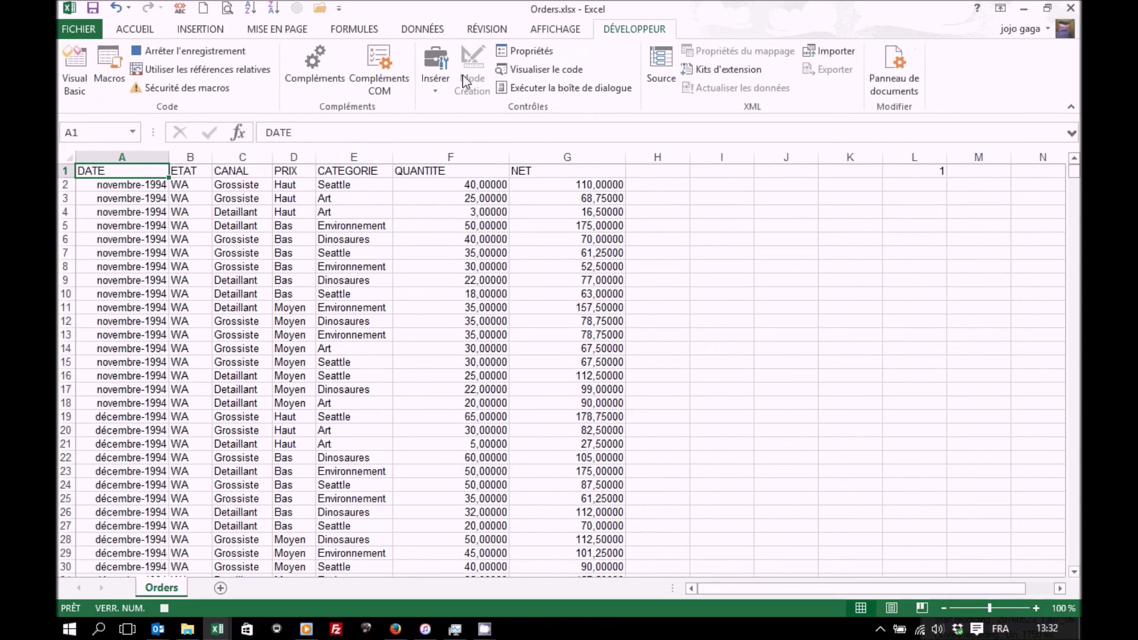
click(234, 51)
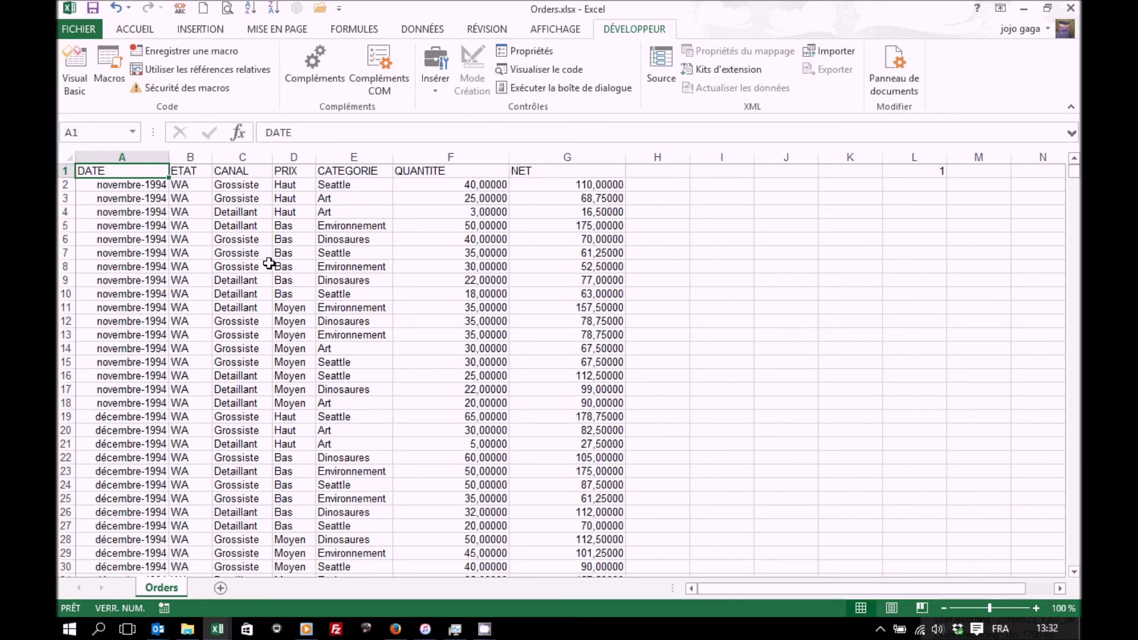
Step: Read ImportMensuel's description in the Macros list without running it, then select cell C7
key(ctrl+Down)
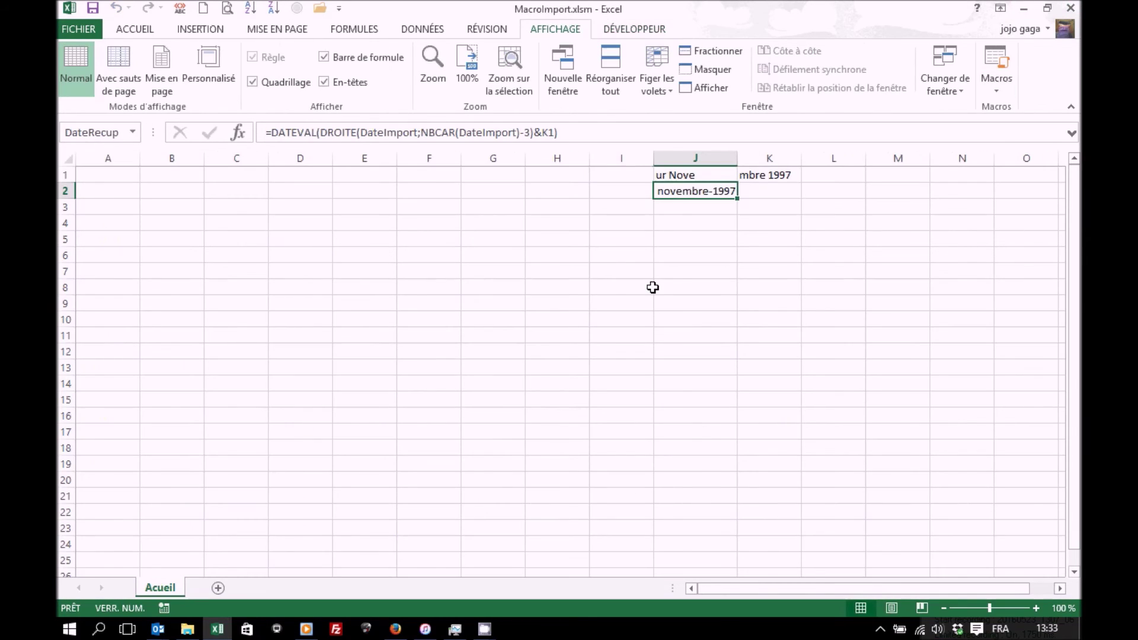
click(517, 250)
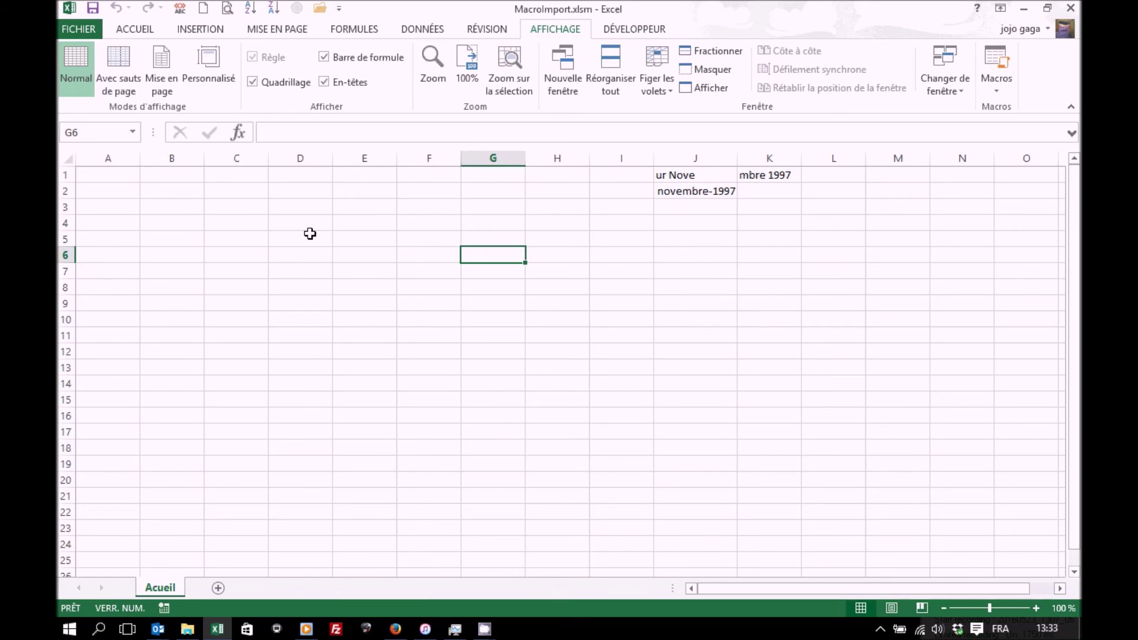
click(634, 29)
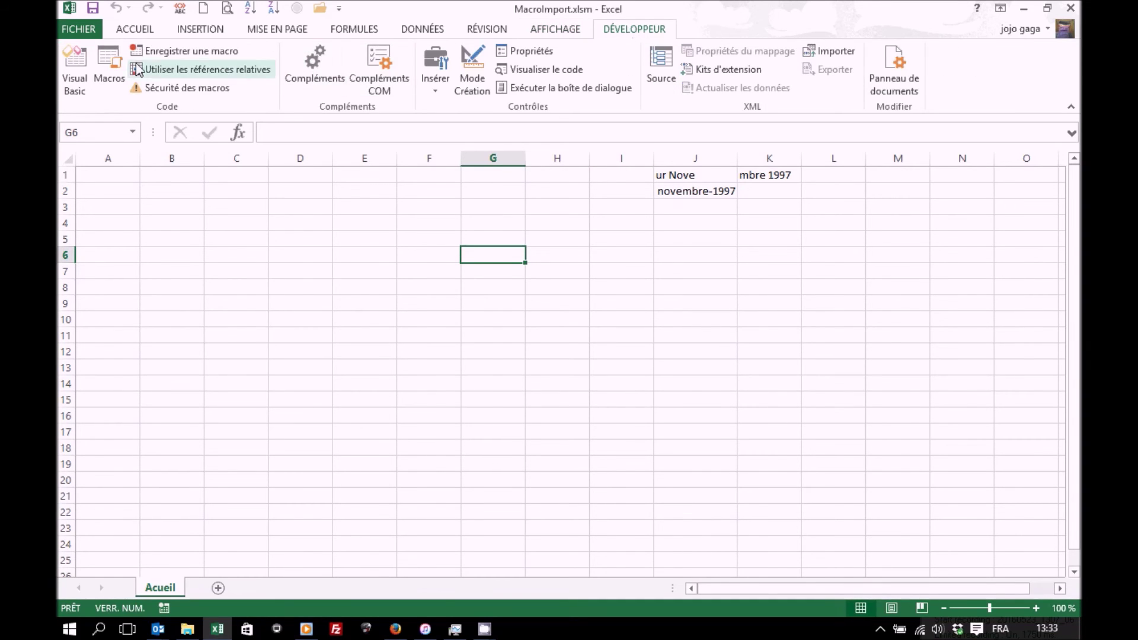
click(109, 72)
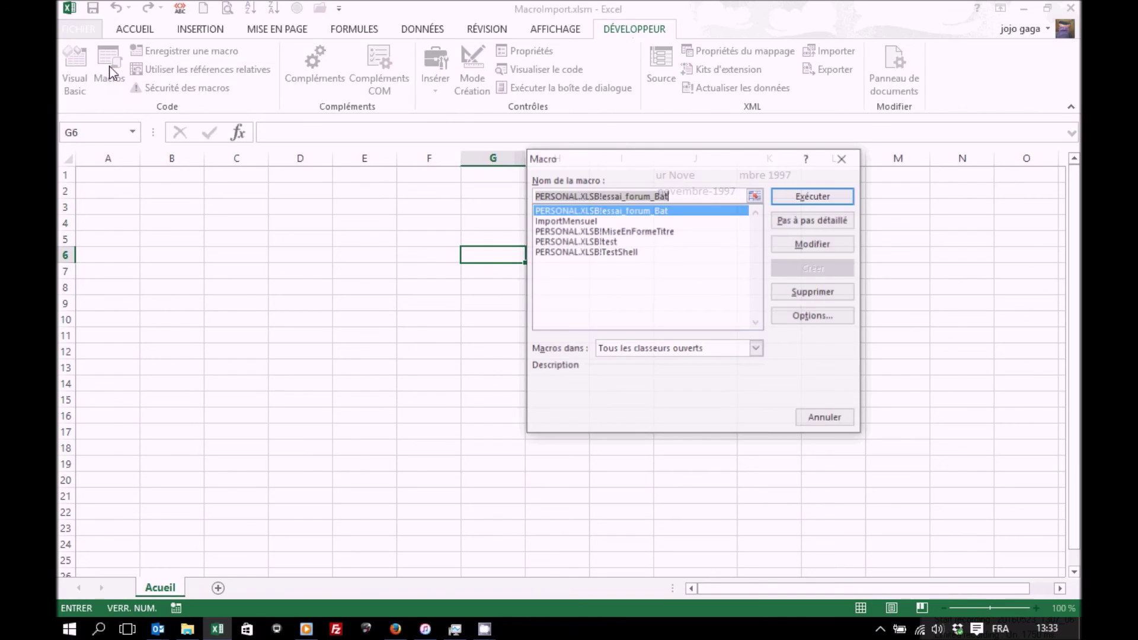
click(587, 221)
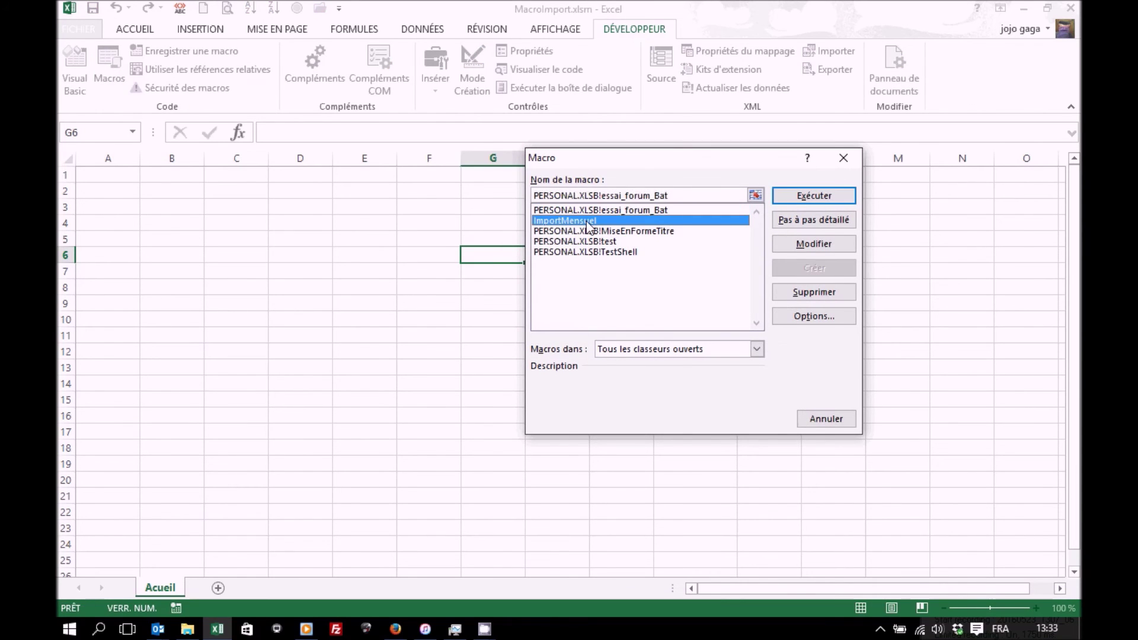
click(828, 419)
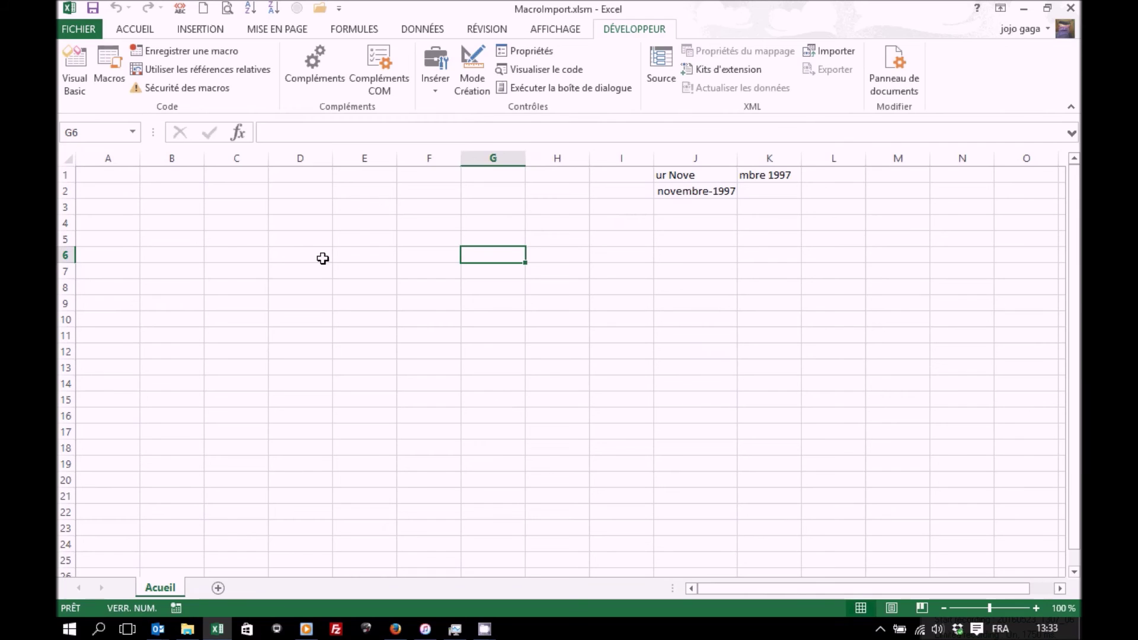
click(228, 269)
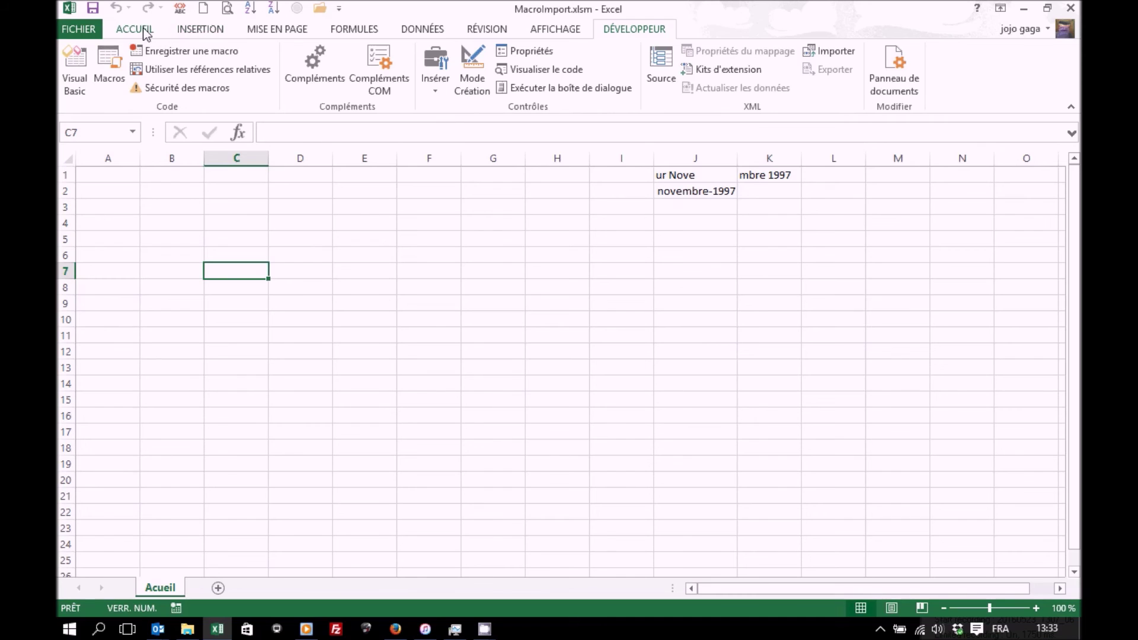
Step: Draw a text box over C7:G14 reading 'Lancer l'importation', fixing the typos
click(199, 30)
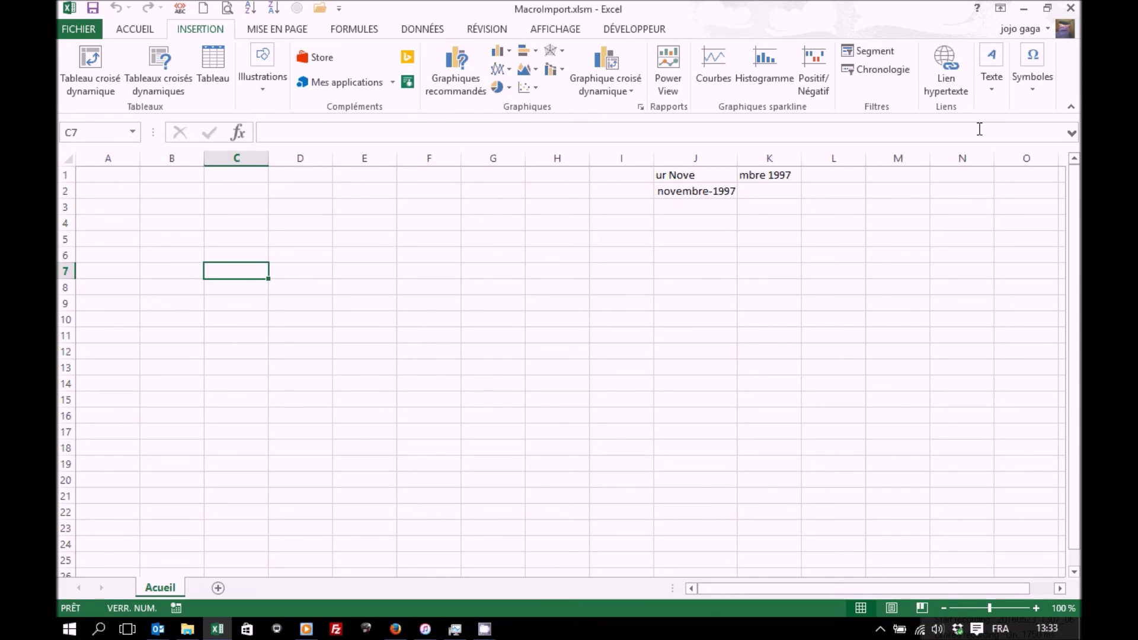
click(991, 80)
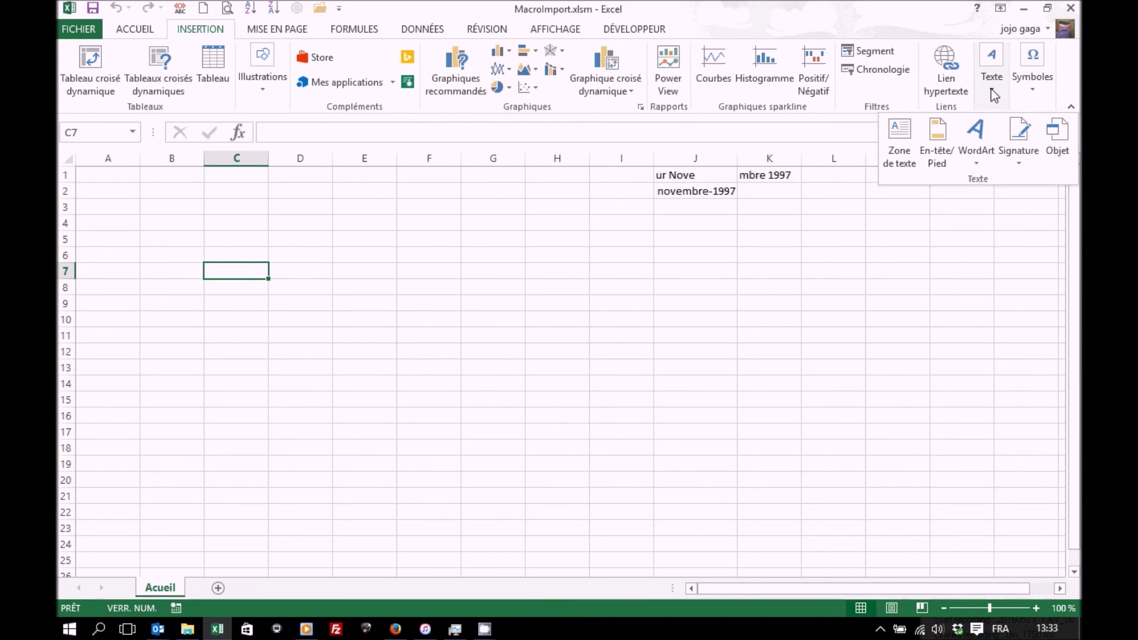
click(898, 137)
drag(204, 276, 496, 388)
text(Lander L'importation)
drag(255, 287, 261, 287)
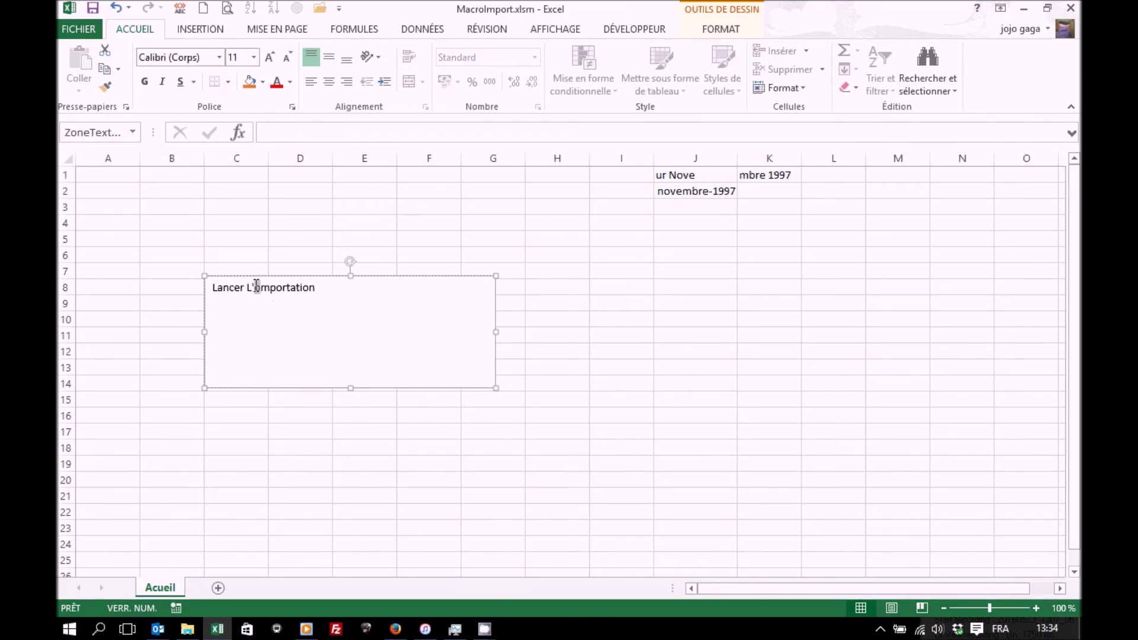
key(Delete)
key(BackSpace)
key(BackSpace)
text(l'i)
click(261, 275)
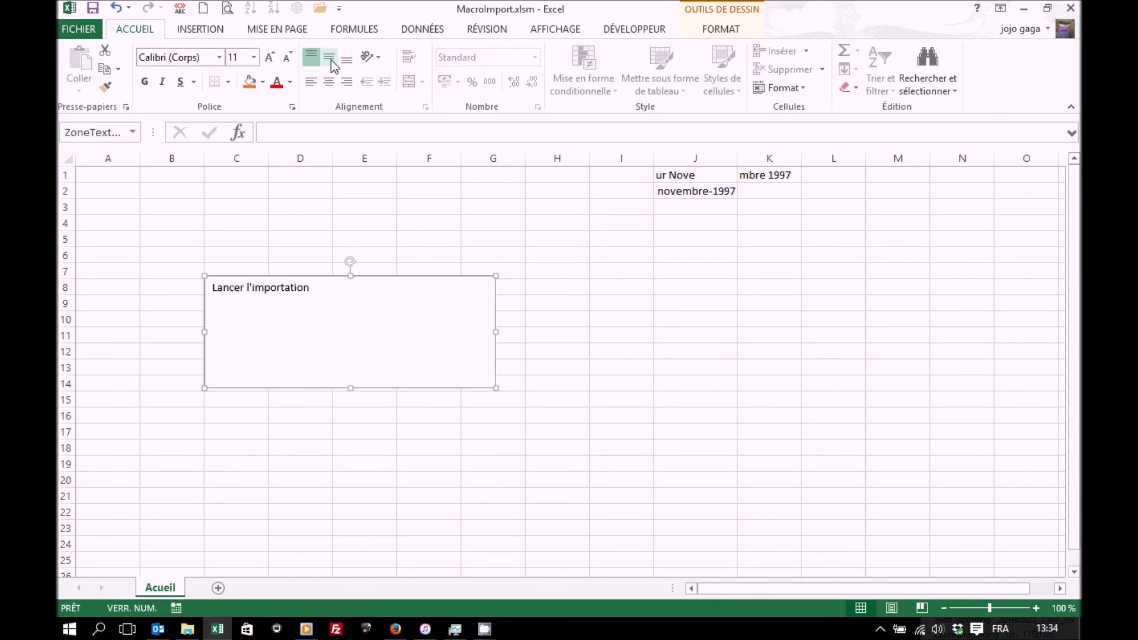
Step: Centre the box text vertically and horizontally at font size 32
click(329, 57)
click(329, 82)
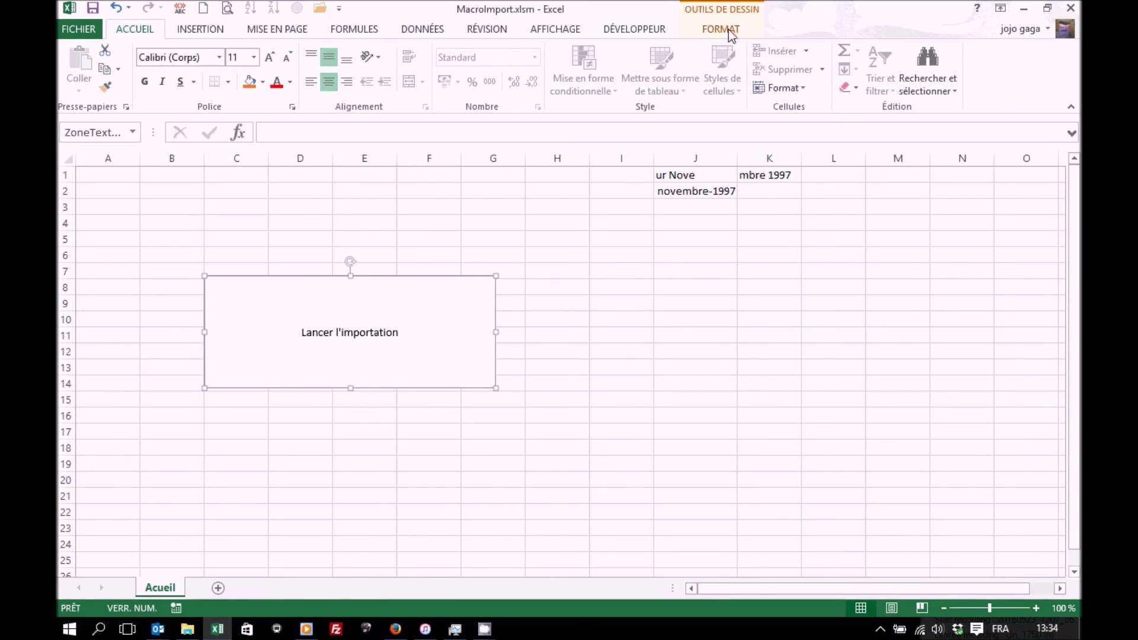
click(254, 57)
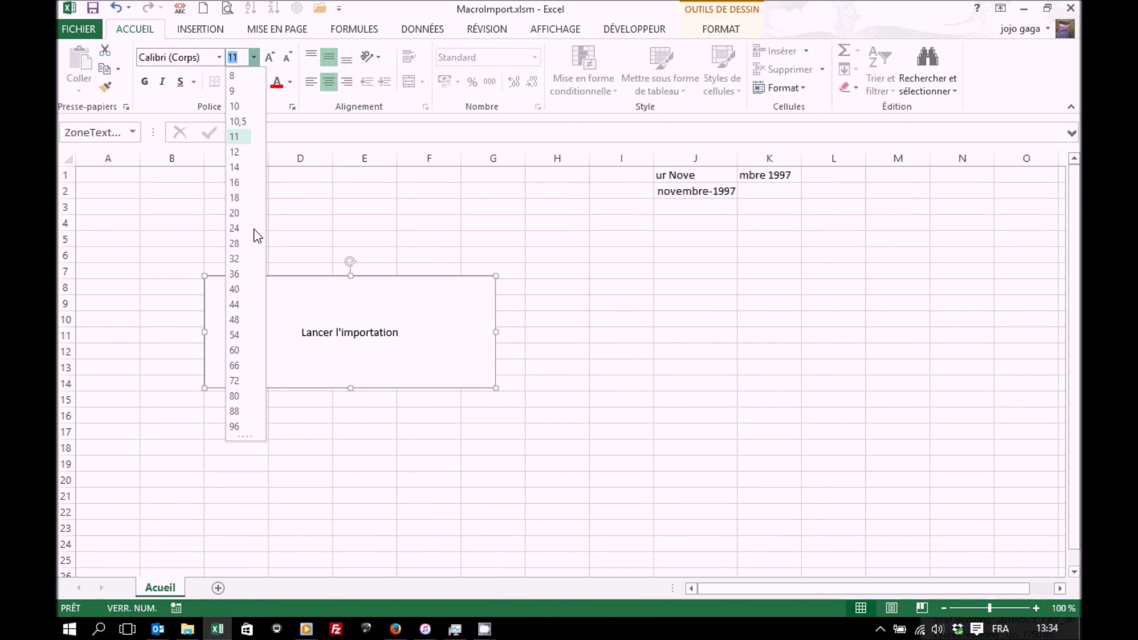
click(241, 261)
click(245, 269)
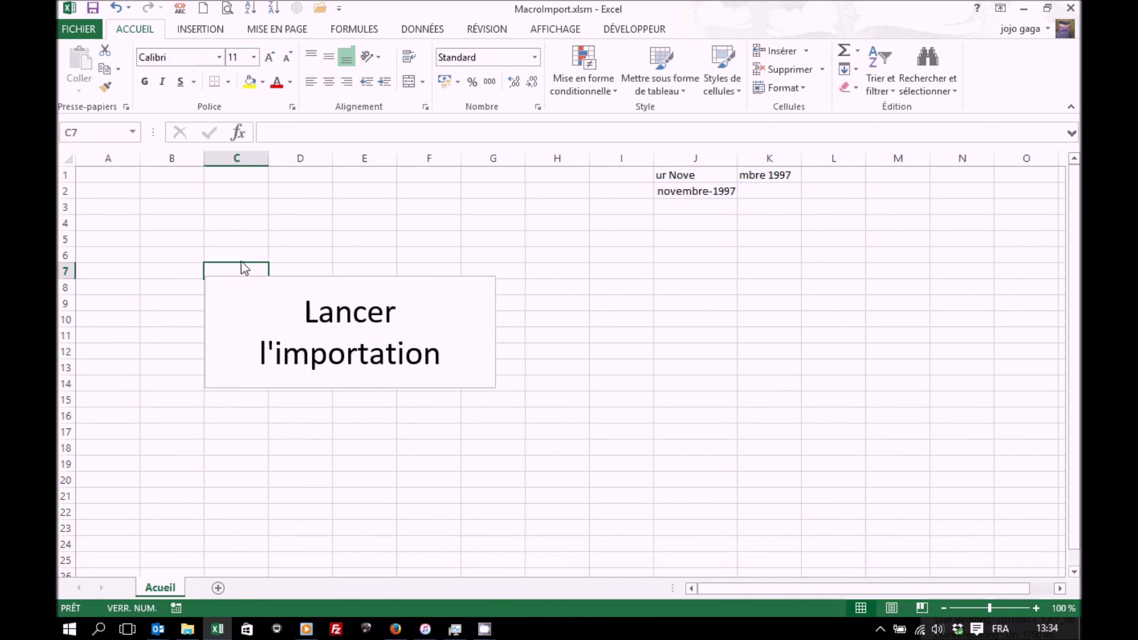
Step: Apply a blue shape style to the Lancer l'importation box
click(317, 279)
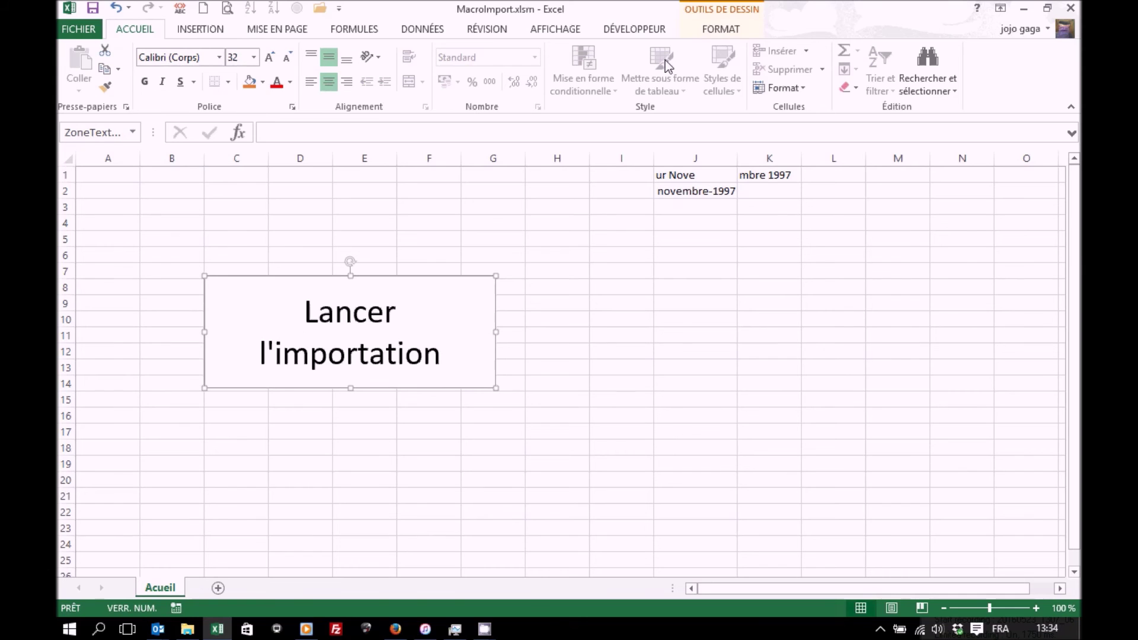
click(720, 29)
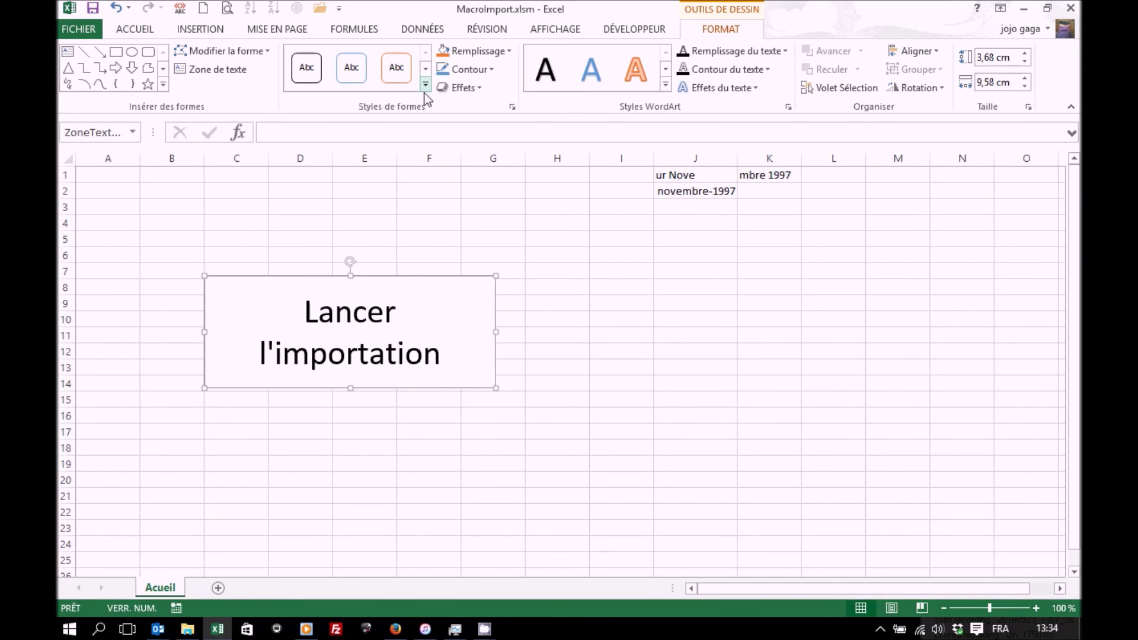
click(425, 85)
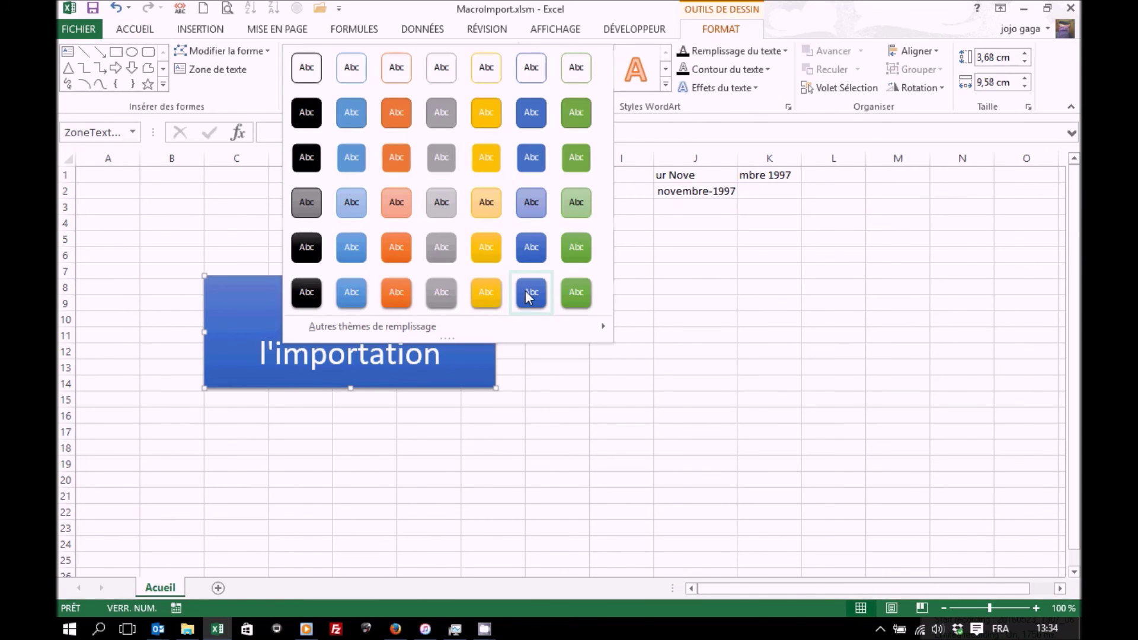
click(527, 292)
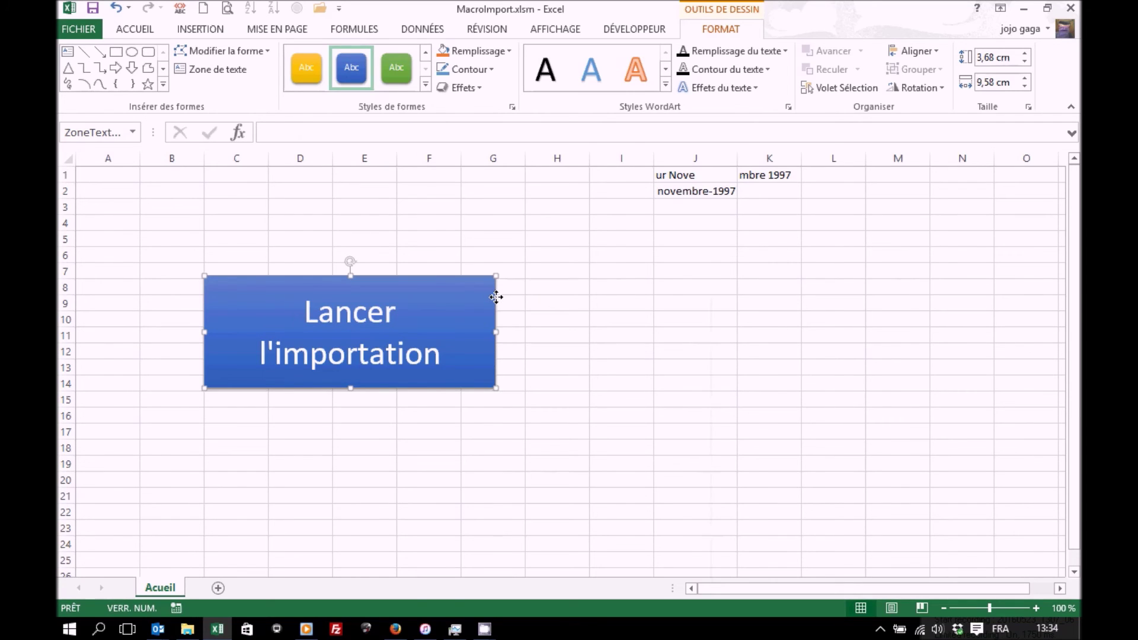
Step: Assign the ImportMensuel macro to the Lancer l'importation box
right_click(497, 296)
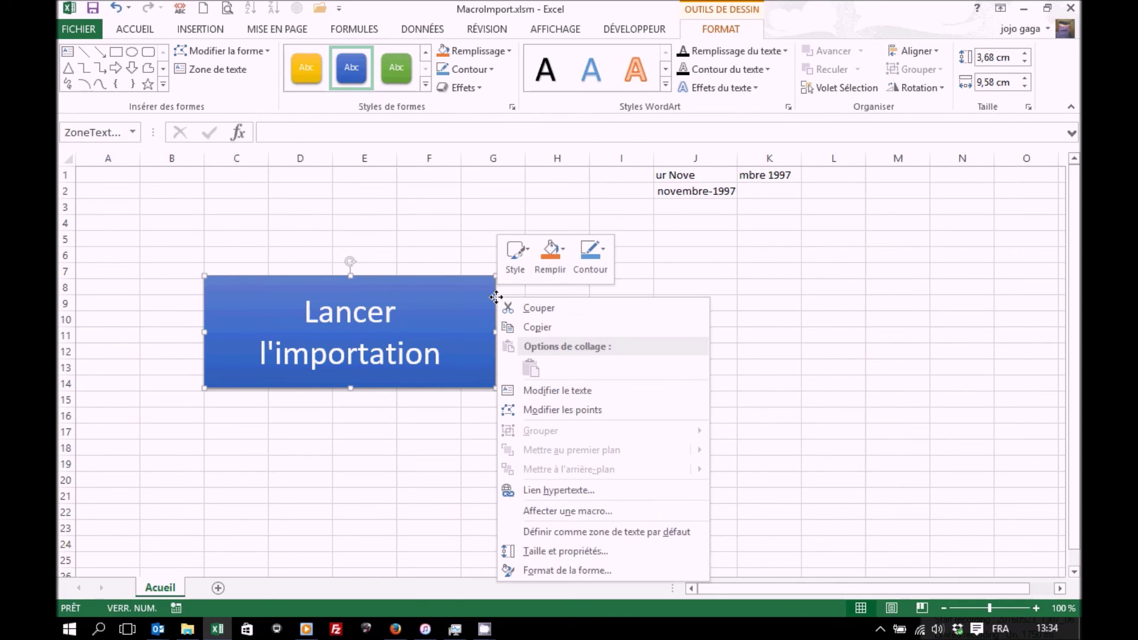
click(564, 511)
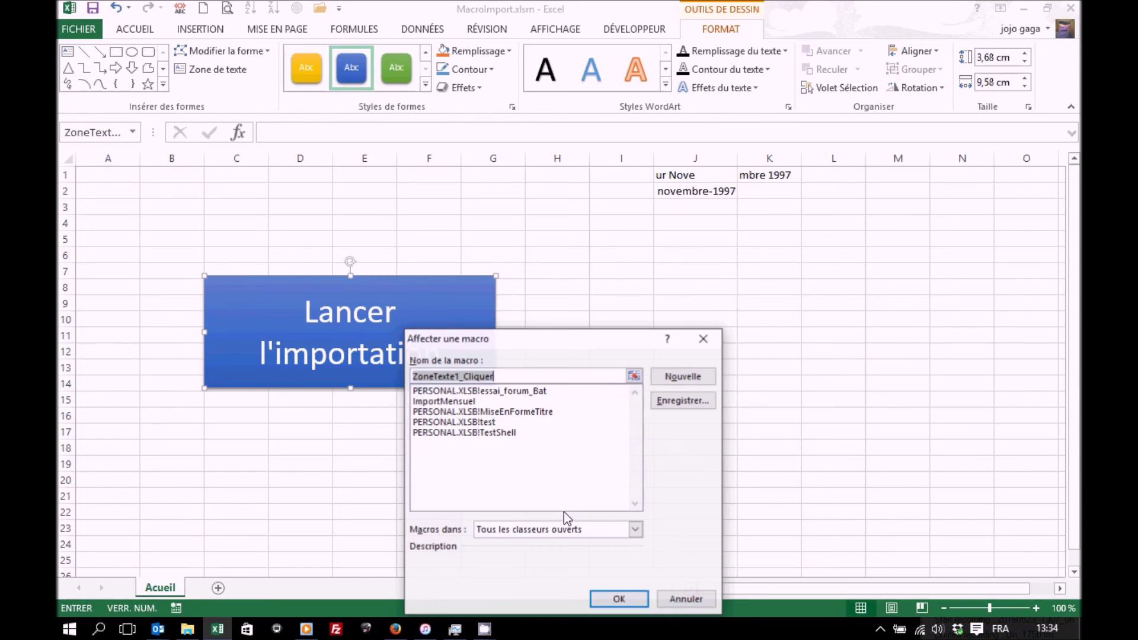
click(478, 401)
click(619, 599)
Step: Save MacroImport.xlsm and run the import by clicking the button
click(609, 396)
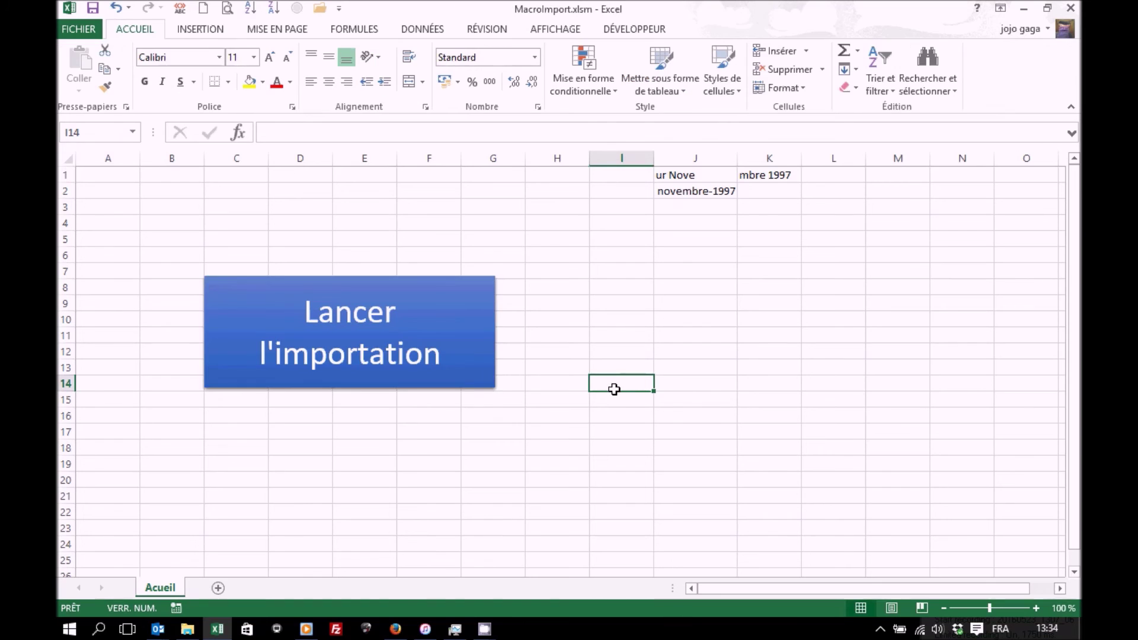
click(93, 9)
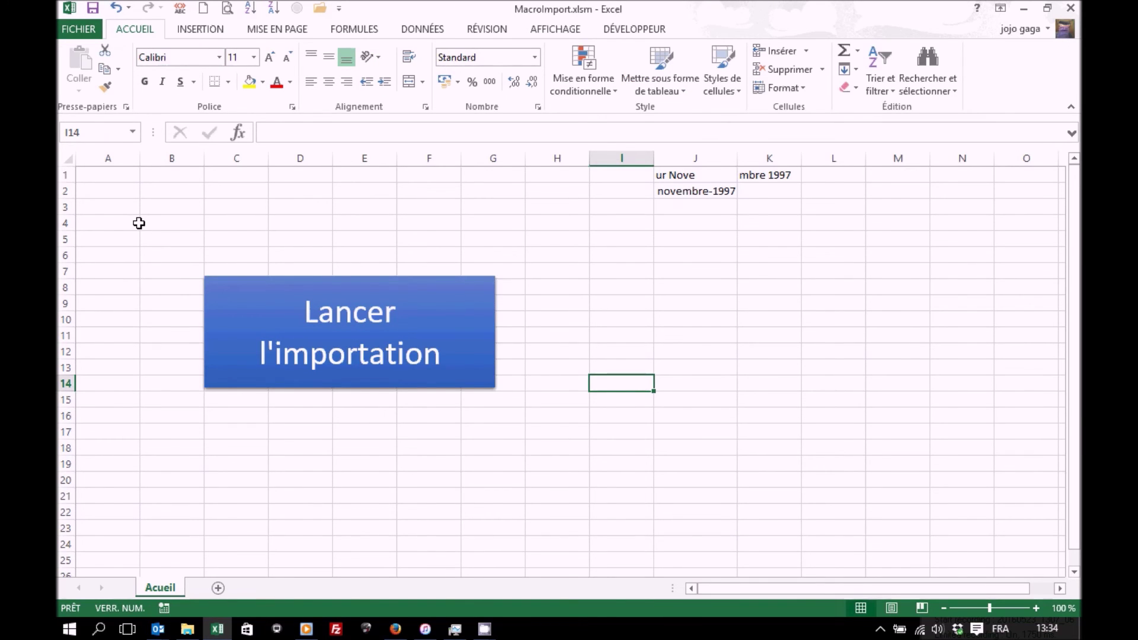
click(439, 317)
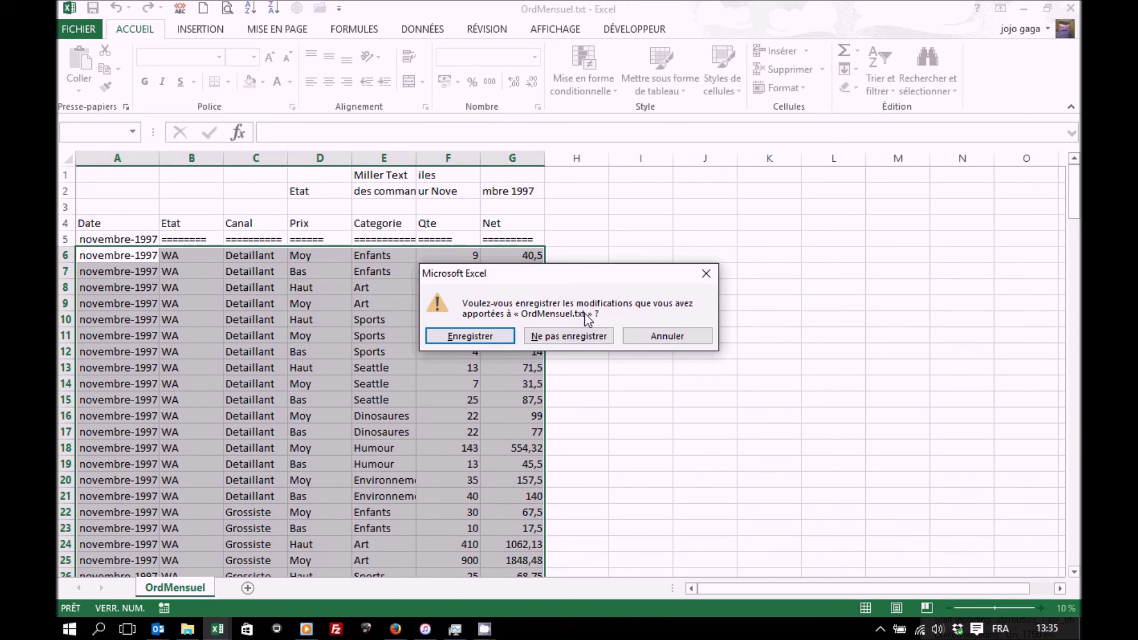
Step: Discard OrdMensuel.txt changes, confirm Orders now ends at row 3656, and open the VBA editor
click(582, 336)
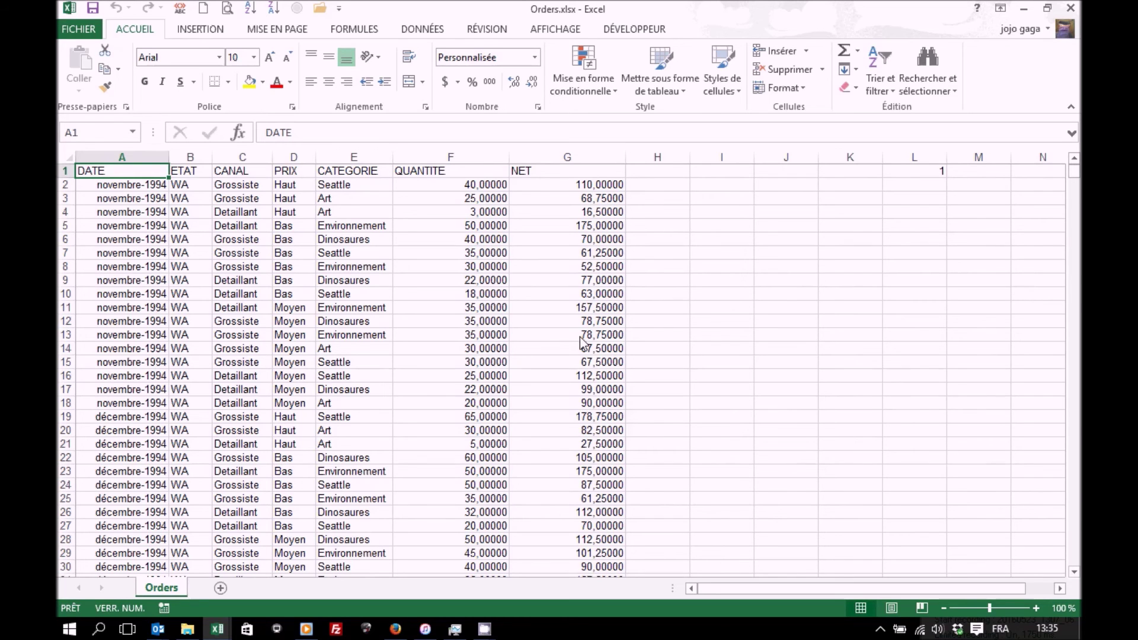
key(ctrl+Down)
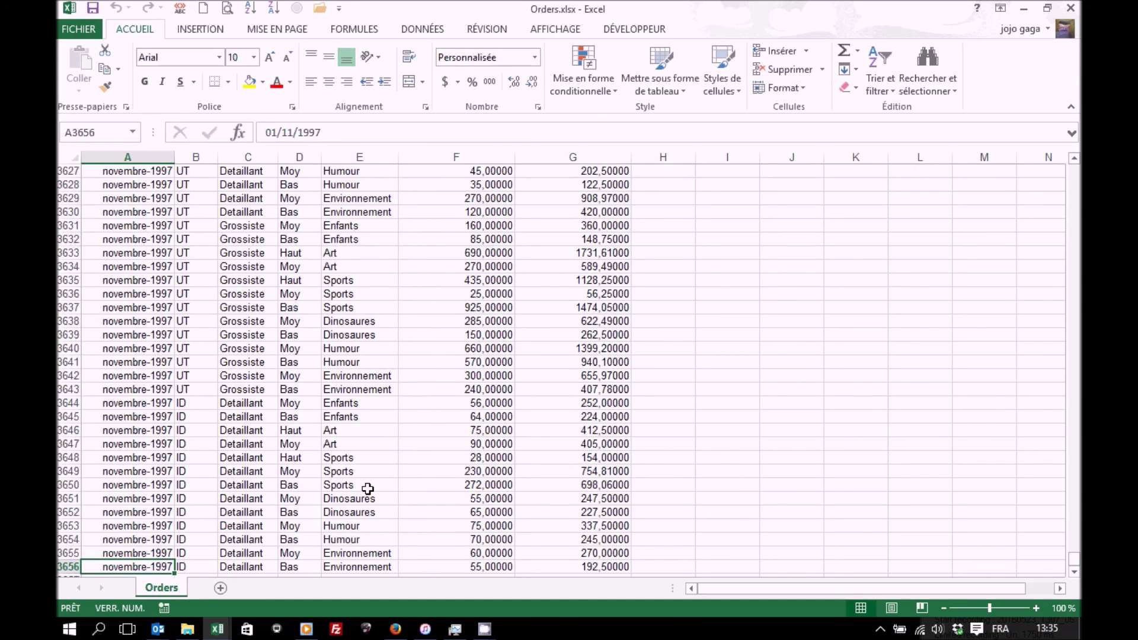
key(alt+F11)
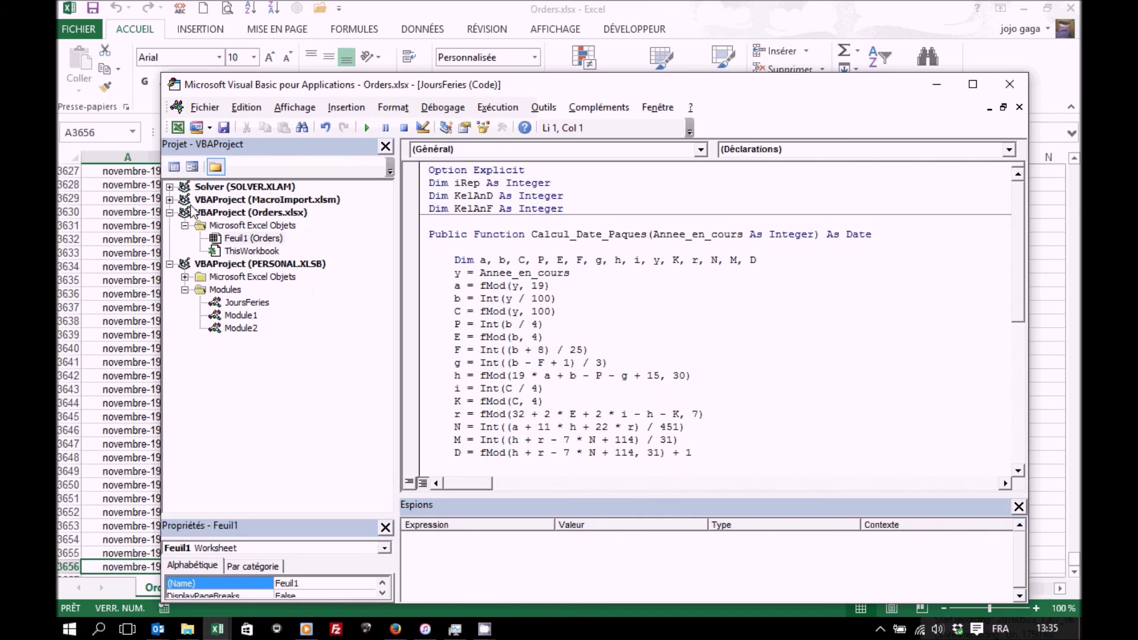
Step: Open MacroImport.xlsm's Module1 and scroll to the ActiveWindow.Close line before End Sub
double_click(277, 204)
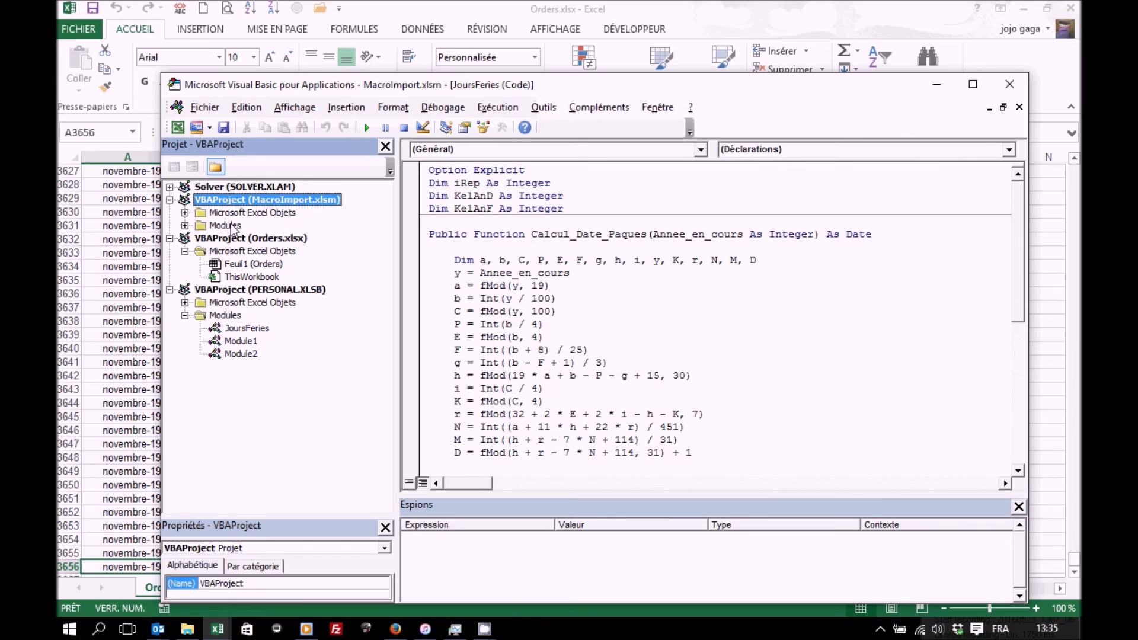
double_click(233, 226)
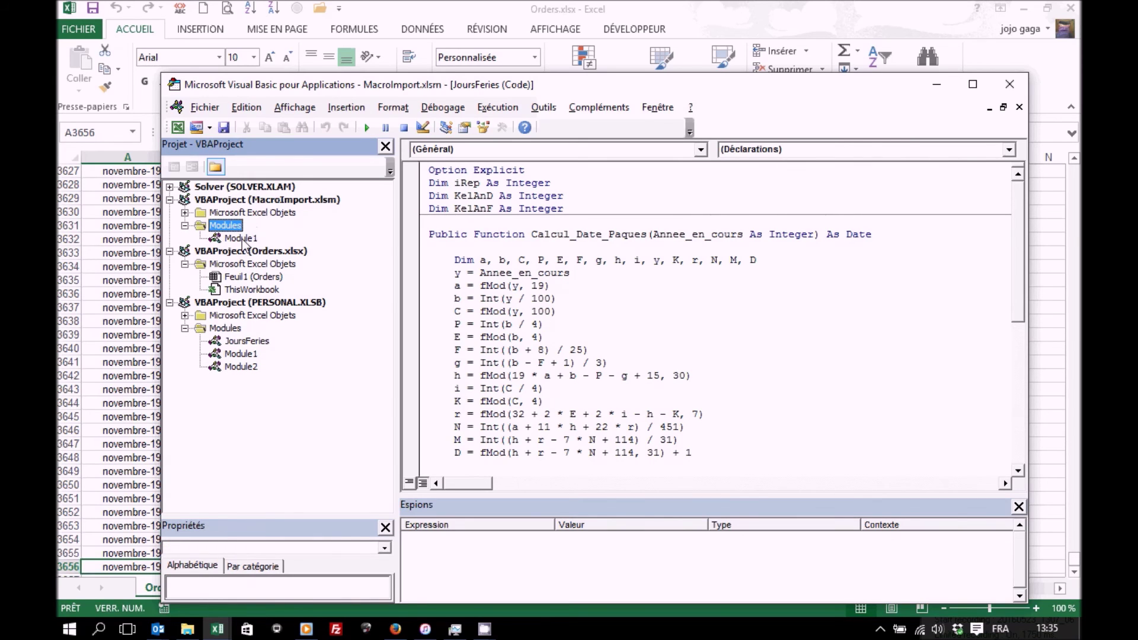
double_click(243, 238)
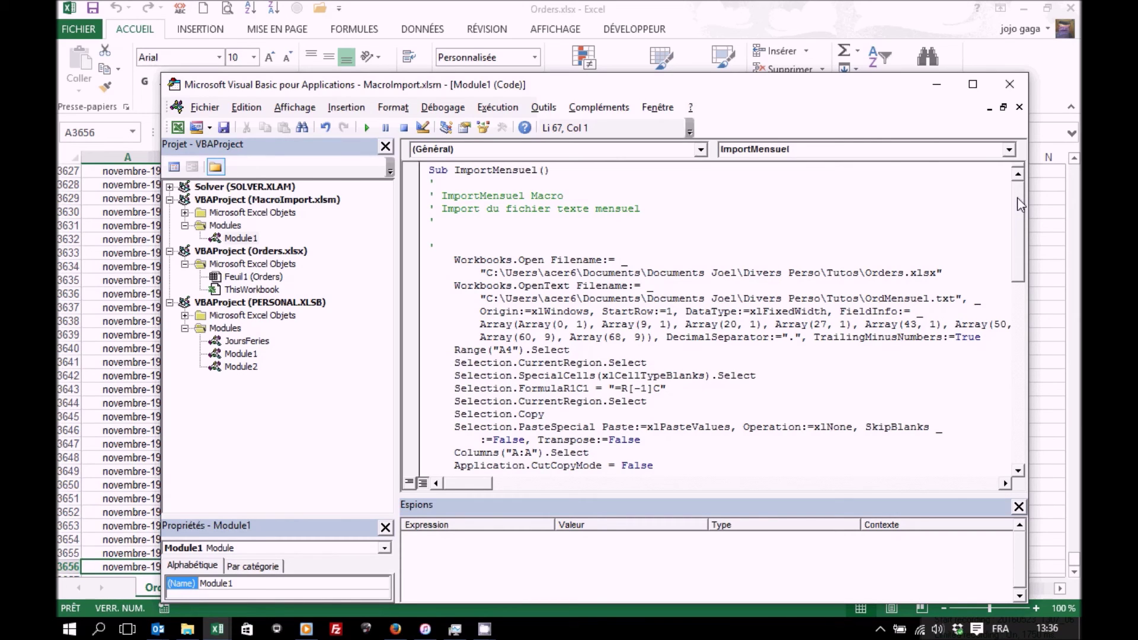
drag(1019, 205, 1015, 402)
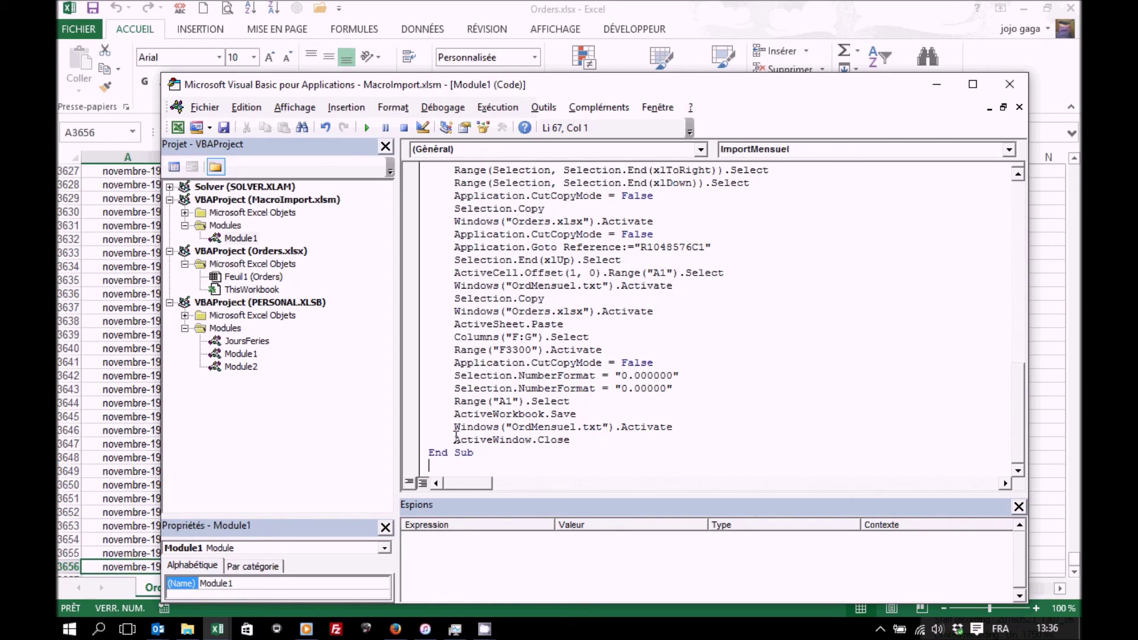
click(591, 440)
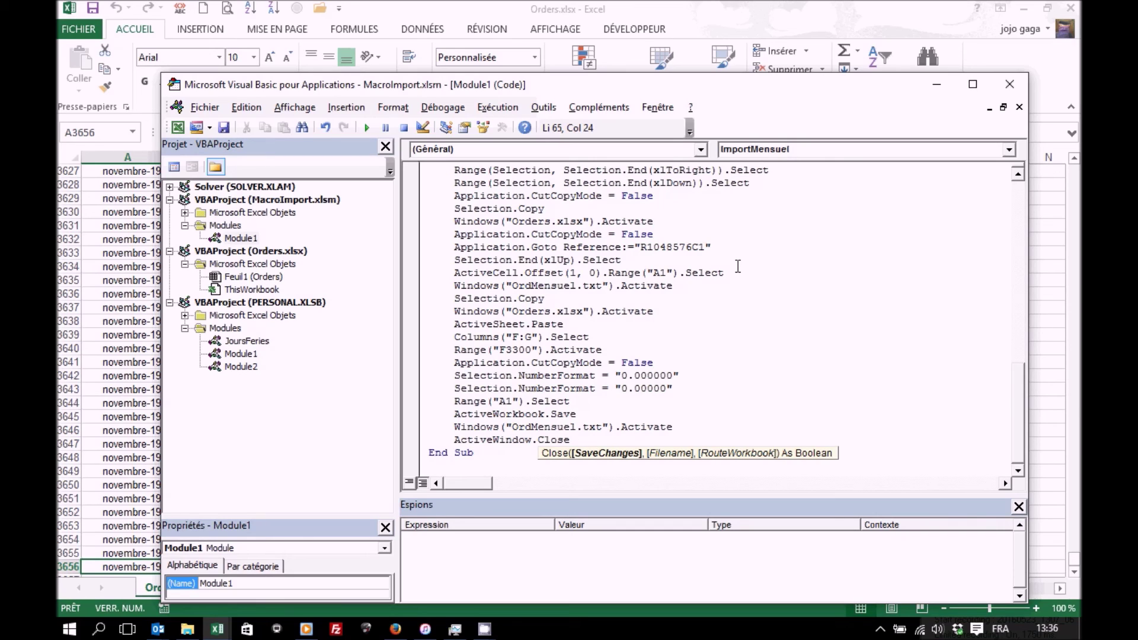
Step: End ImportMensuel with ActiveWindow.Close False, save MacroImport.xlsm, and switch back to Excel
text(fa)
text(lse)
click(594, 426)
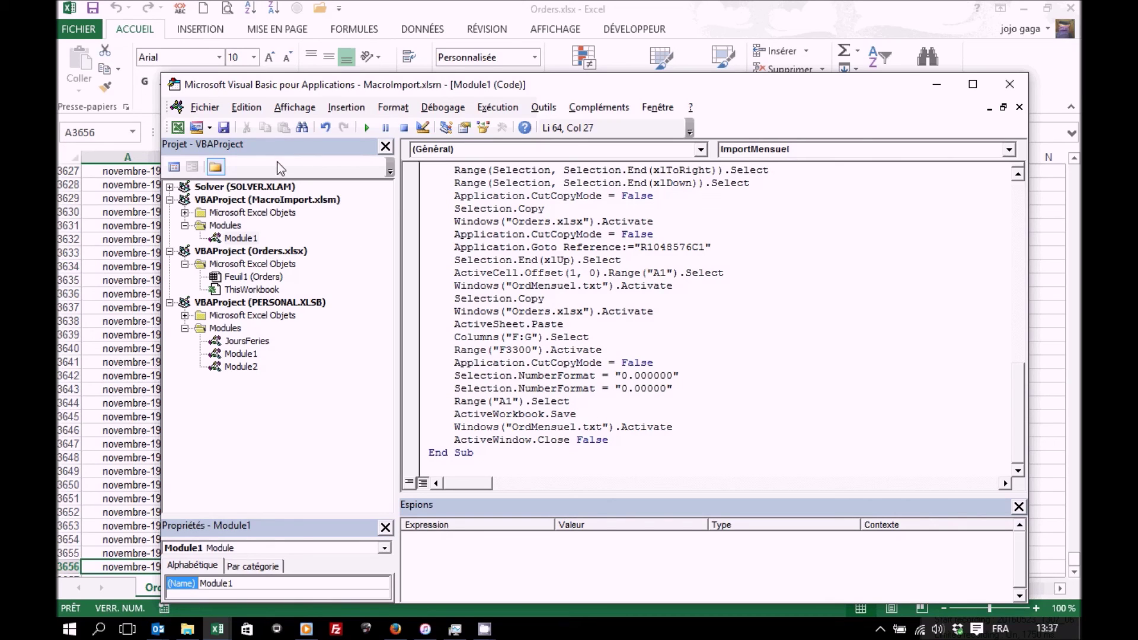
click(225, 128)
click(224, 128)
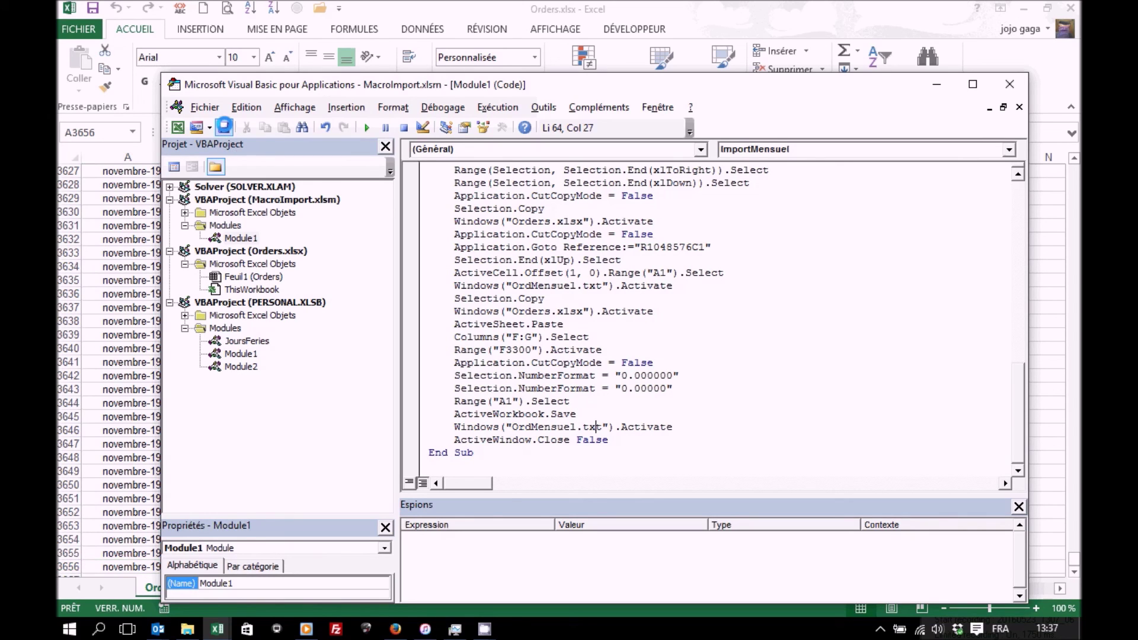
click(108, 239)
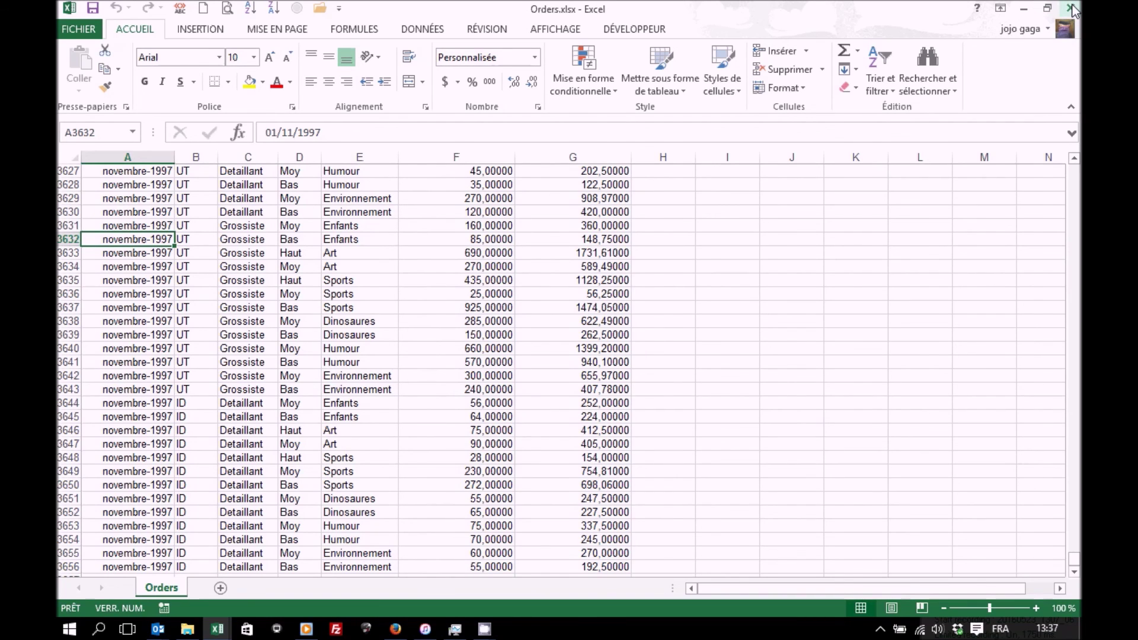
Step: Close Orders.xlsx, rerun the Lancer l'importation import, and reopen the VBA code with Alt+F11
click(1070, 8)
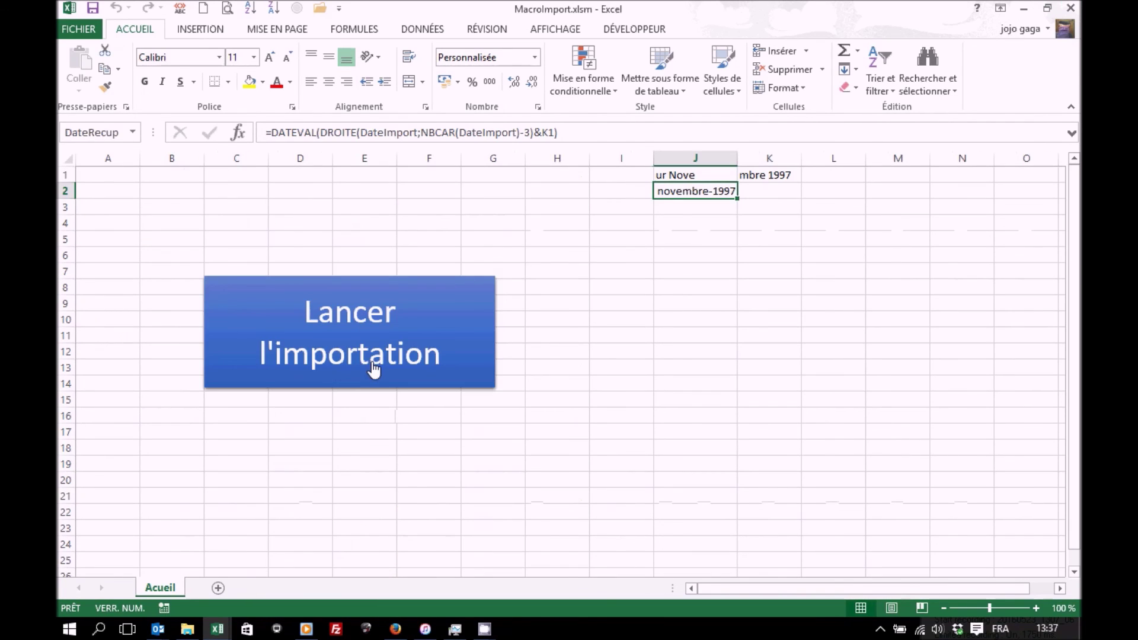
click(359, 345)
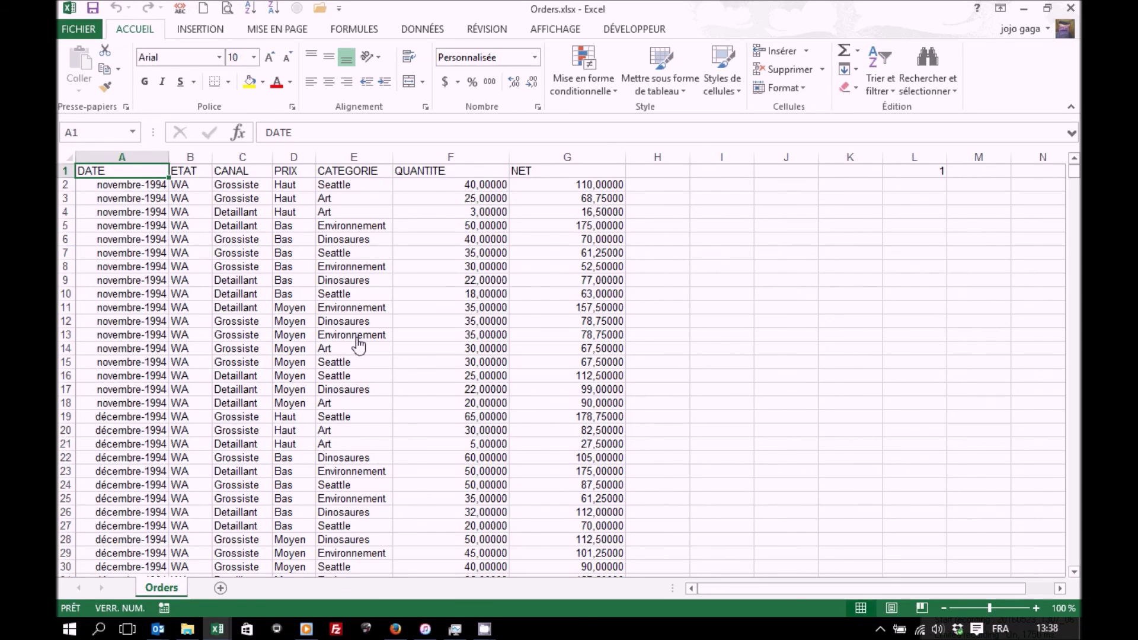
key(alt+F11)
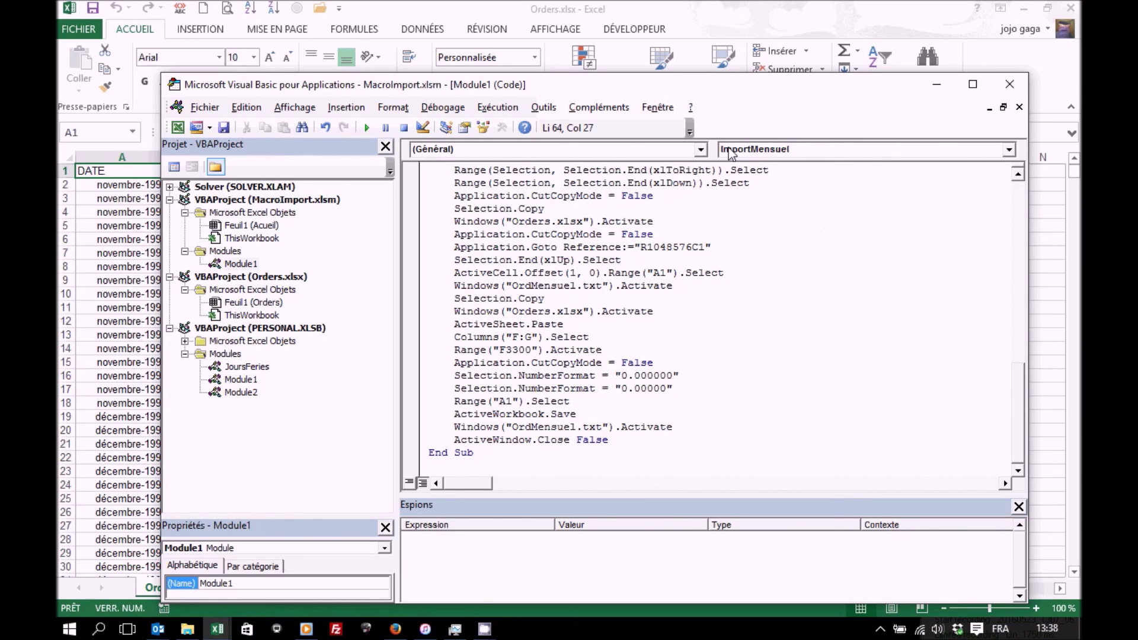
Step: Insert Application.ScreenUpdating = False above Workbooks.Open, save MacroImport.xlsm, and close the VBA editor
drag(1021, 401, 1021, 207)
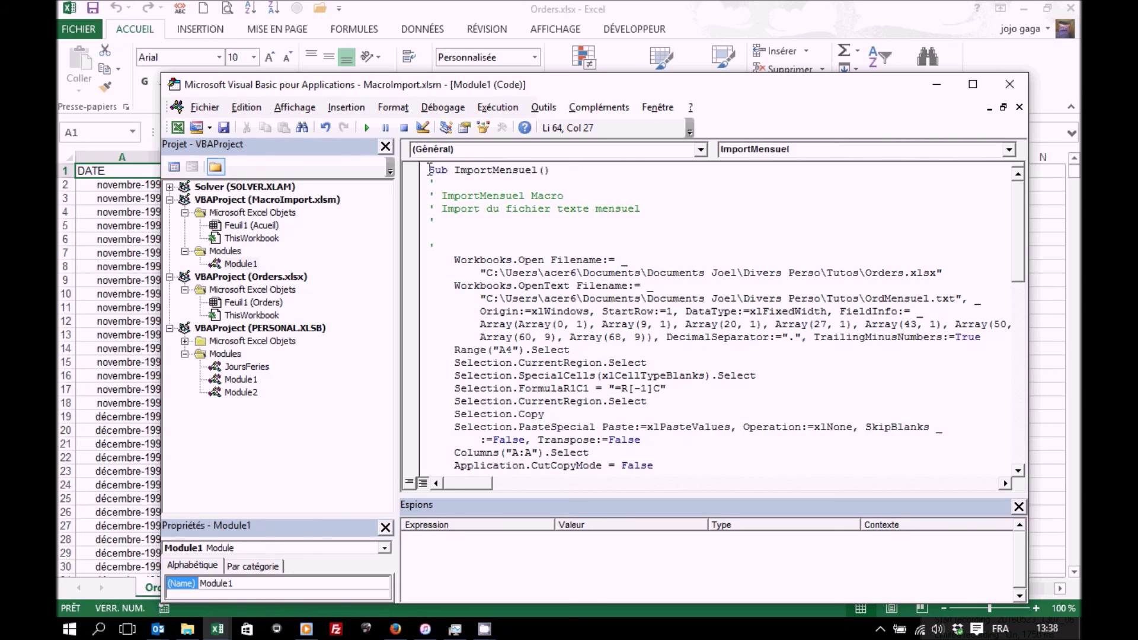
drag(1023, 210, 1025, 431)
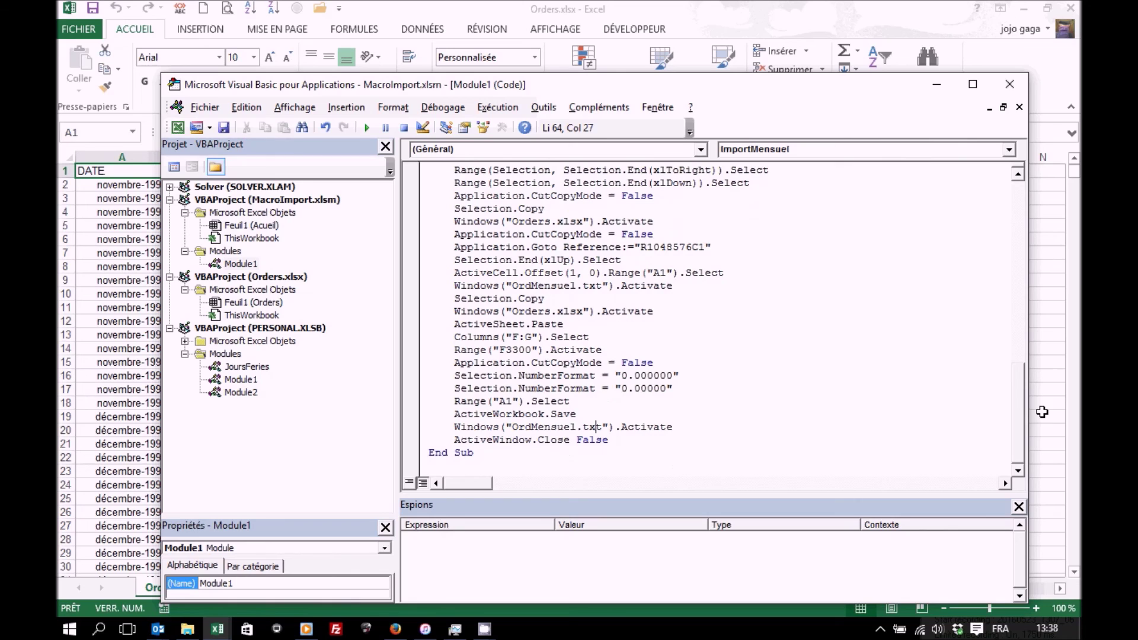
scroll(712, 216, up, 12)
scroll(713, 216, up, 3)
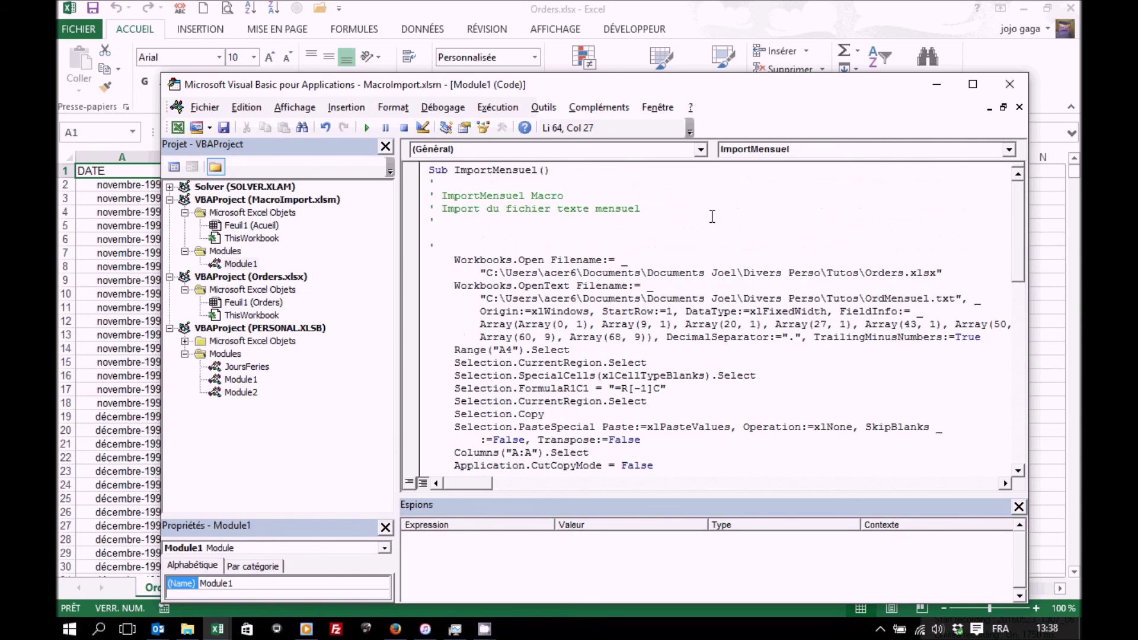
click(454, 260)
key(Return)
key(Return)
click(454, 259)
text(a)
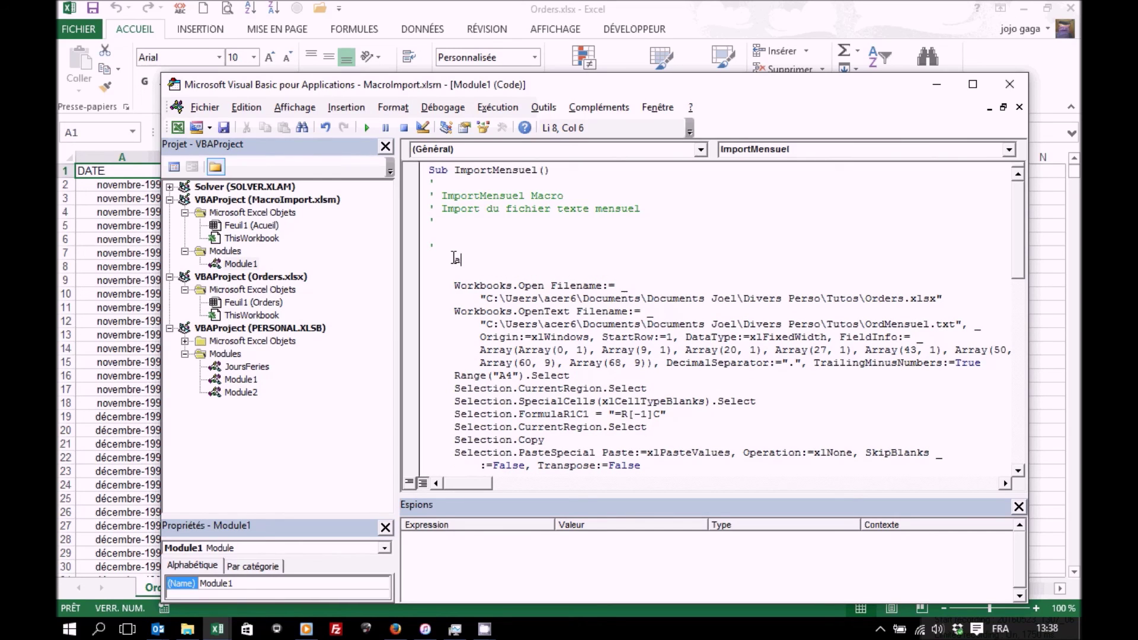
text(p)
text(plication.scr)
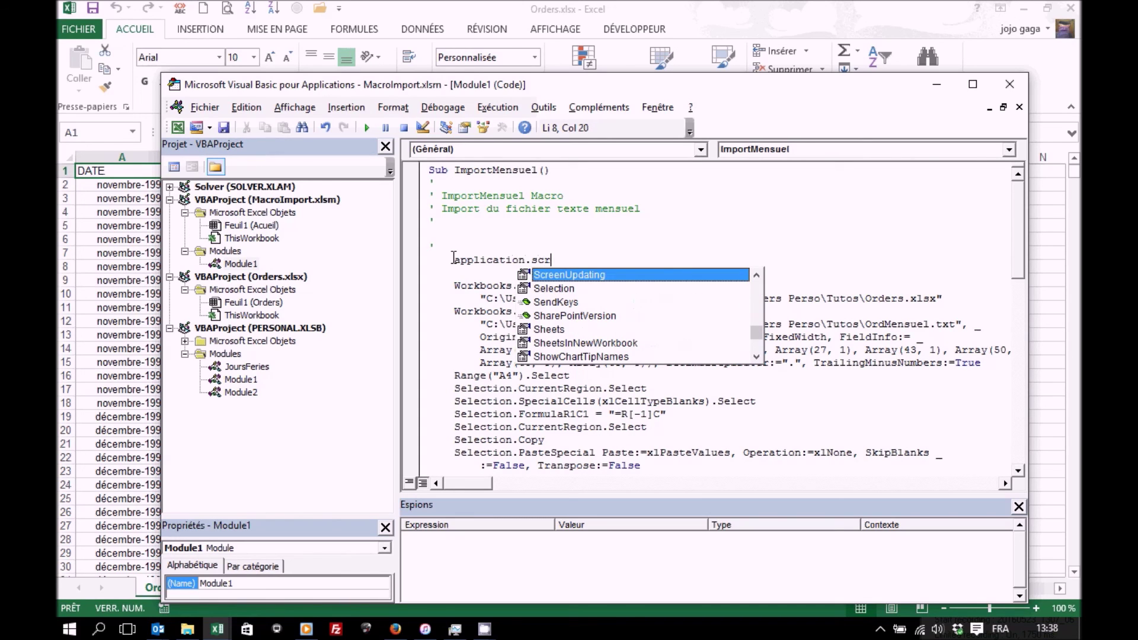
text(=)
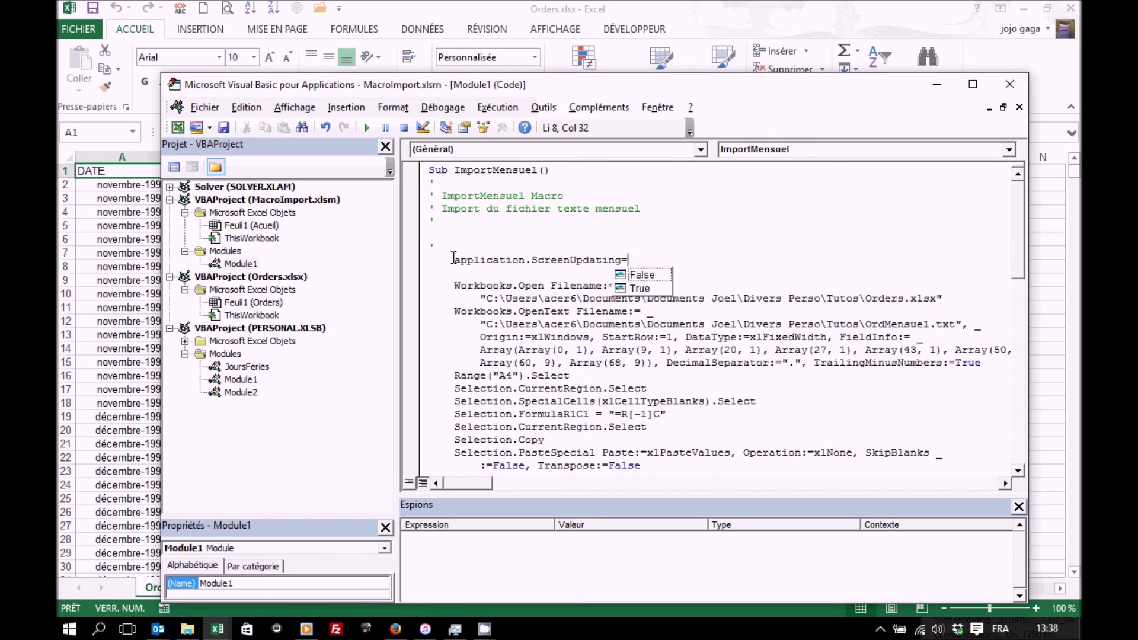
text(false)
click(511, 388)
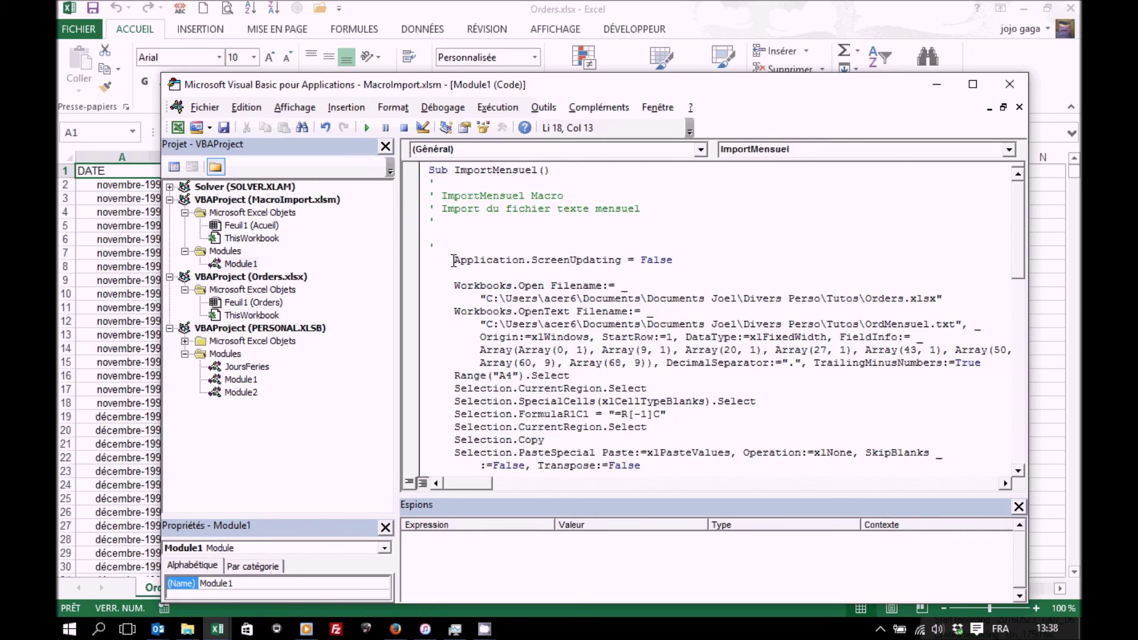
click(224, 128)
click(1009, 84)
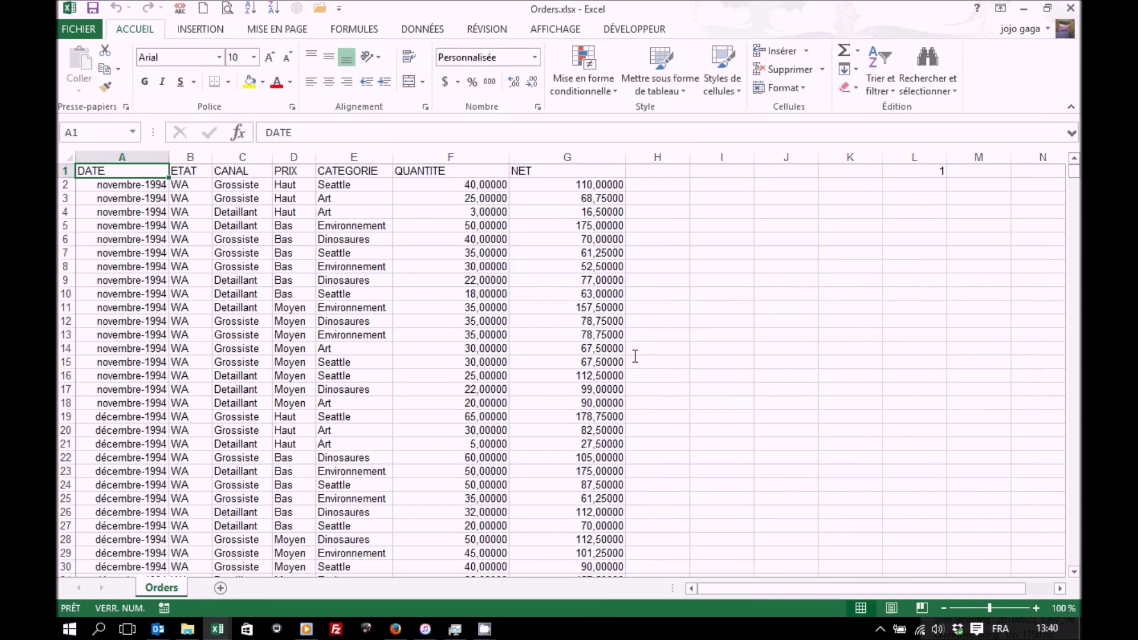
Step: Close Orders.xlsx and rerun ImportMensuel from the Lancer l'importation button on the Acueil sheet
click(1070, 8)
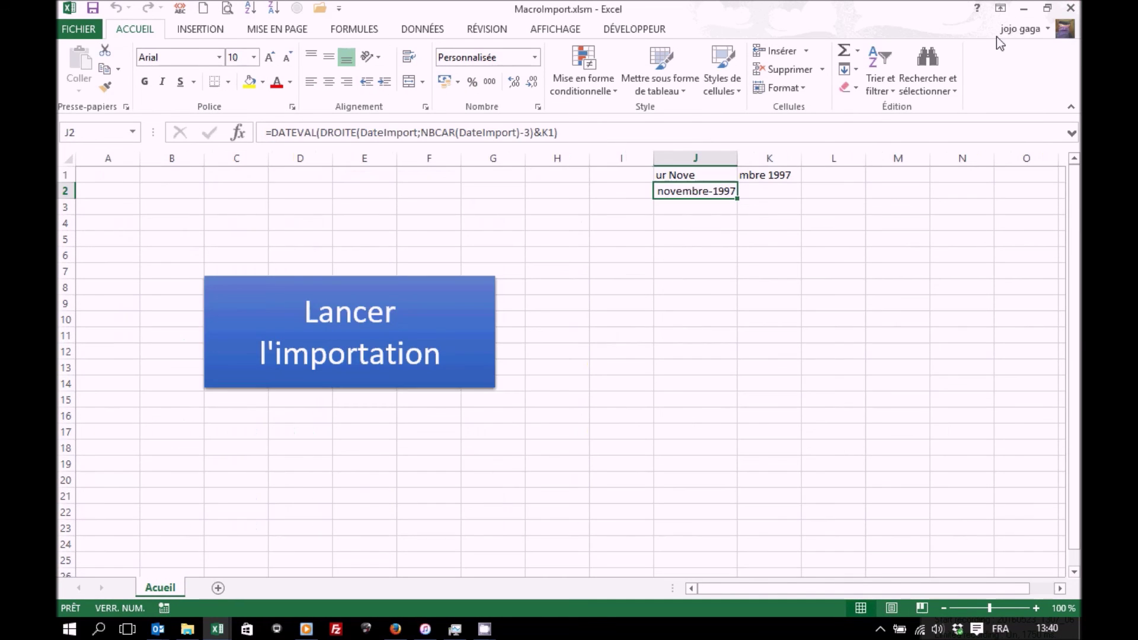
click(463, 324)
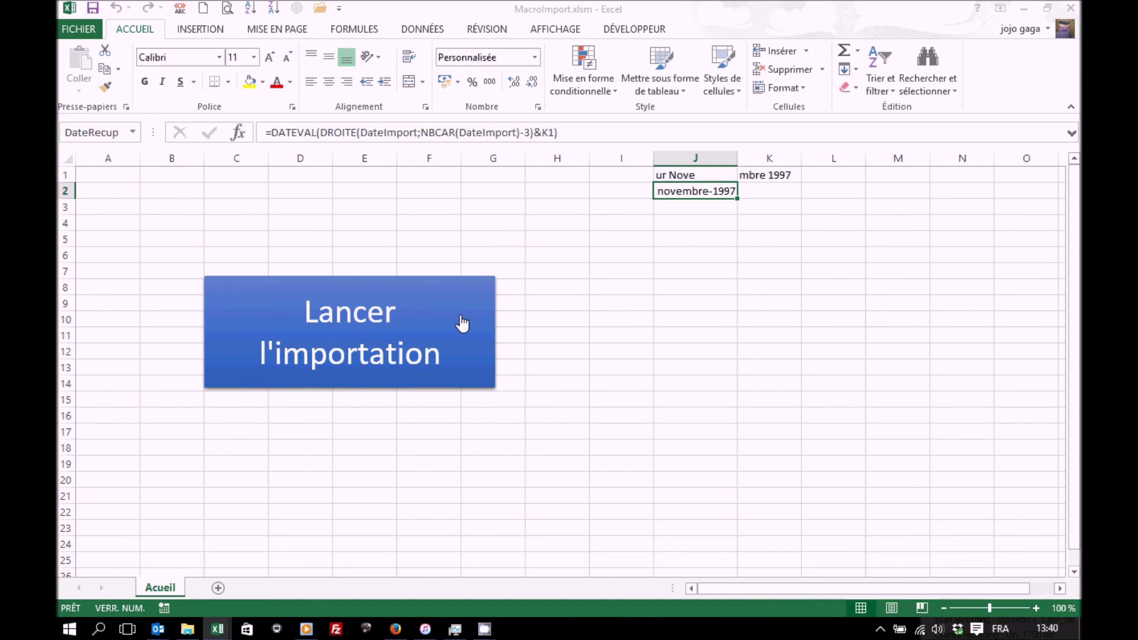